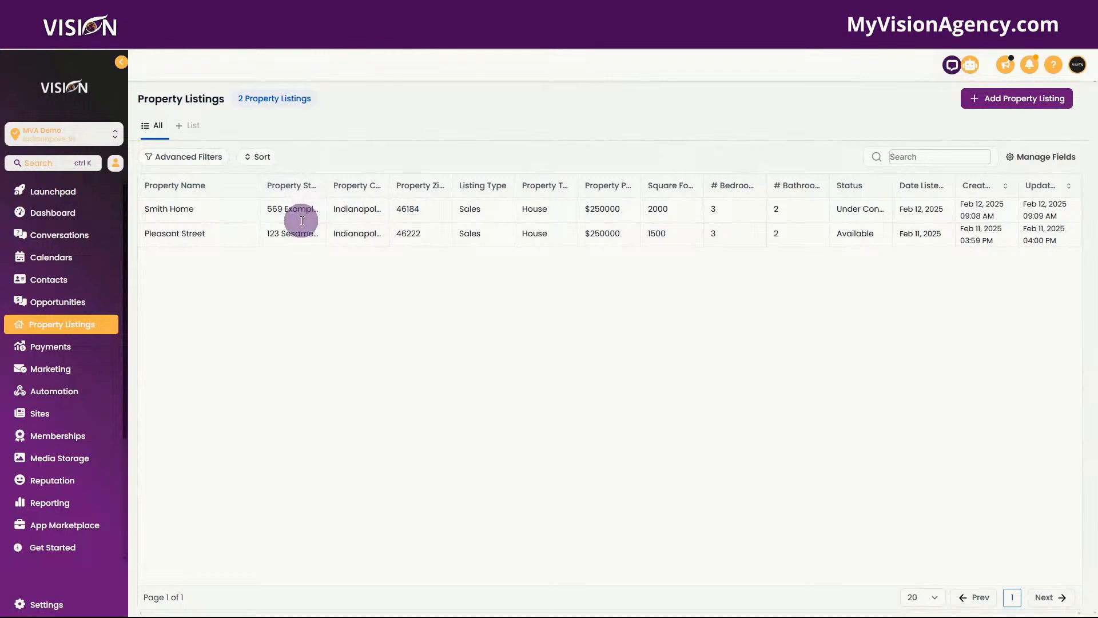
# Step: Widen the listings table's address, City and Zip Code columns so full values like Indianapolis show
pyautogui.moveTo(326, 192); pyautogui.dragTo(549, 184)
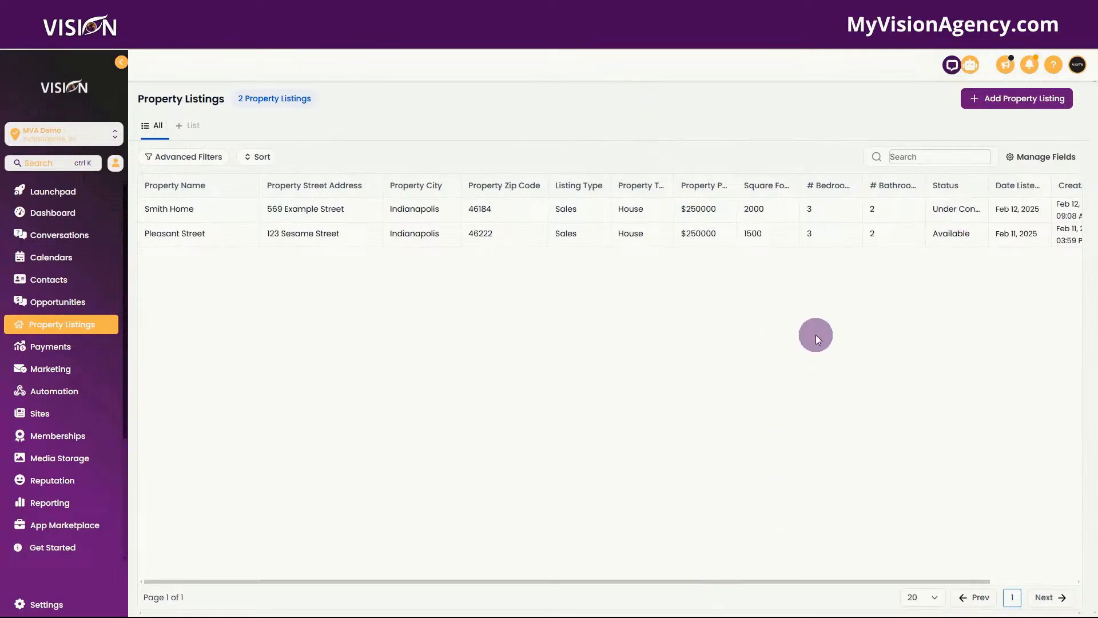
pyautogui.moveTo(824, 580); pyautogui.dragTo(940, 568)
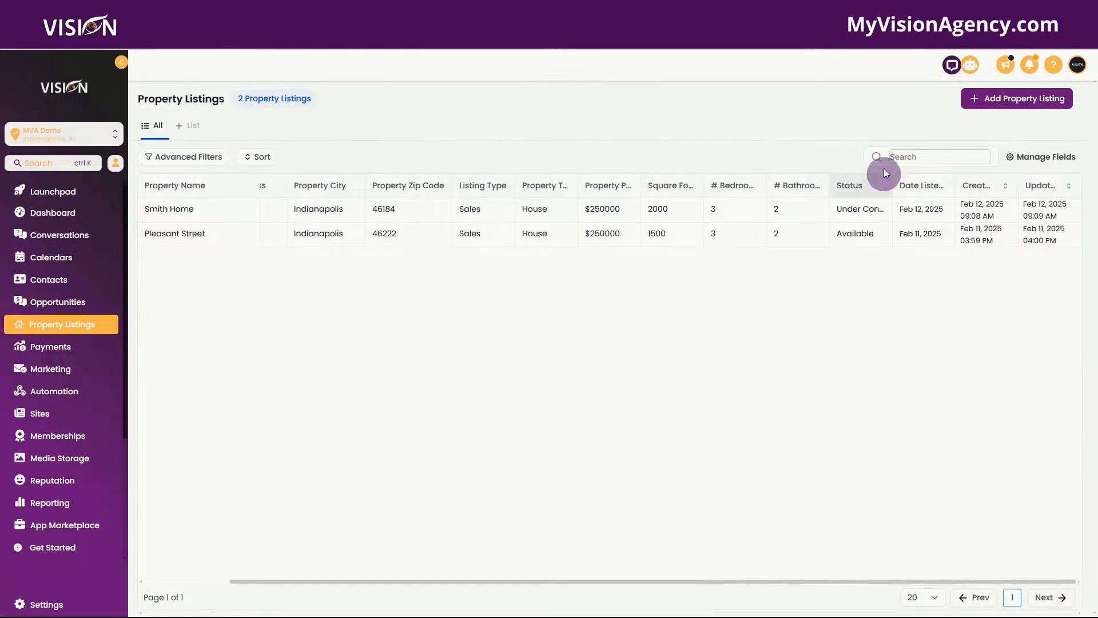
# Step: Add a property listing with Property Name 'Jane Doe House' and save it
pyautogui.click(1020, 102)
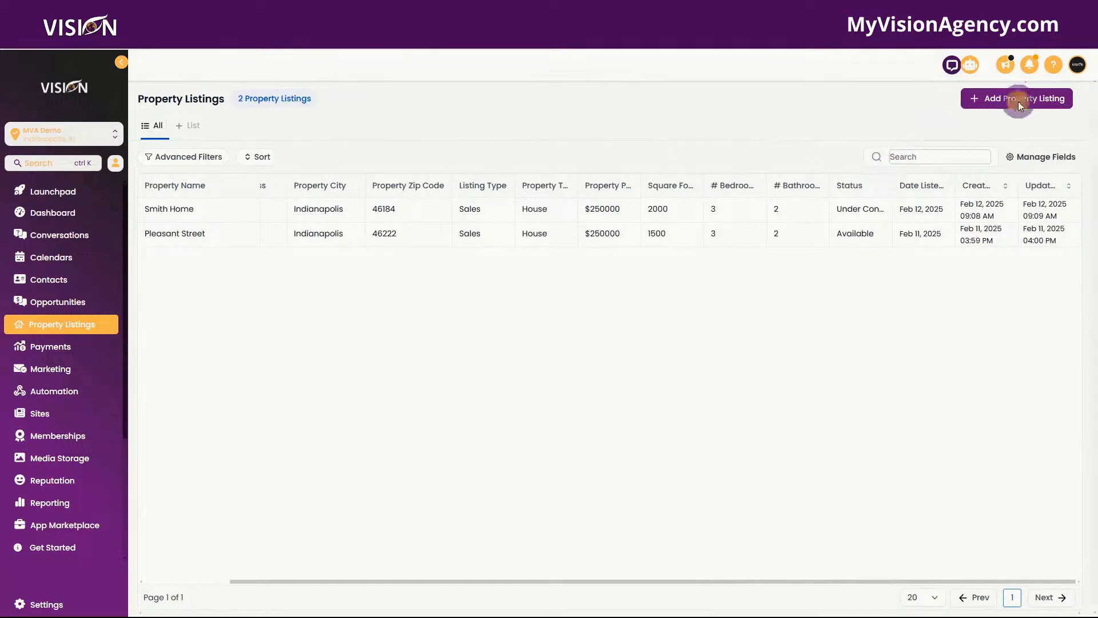
pyautogui.click(935, 199)
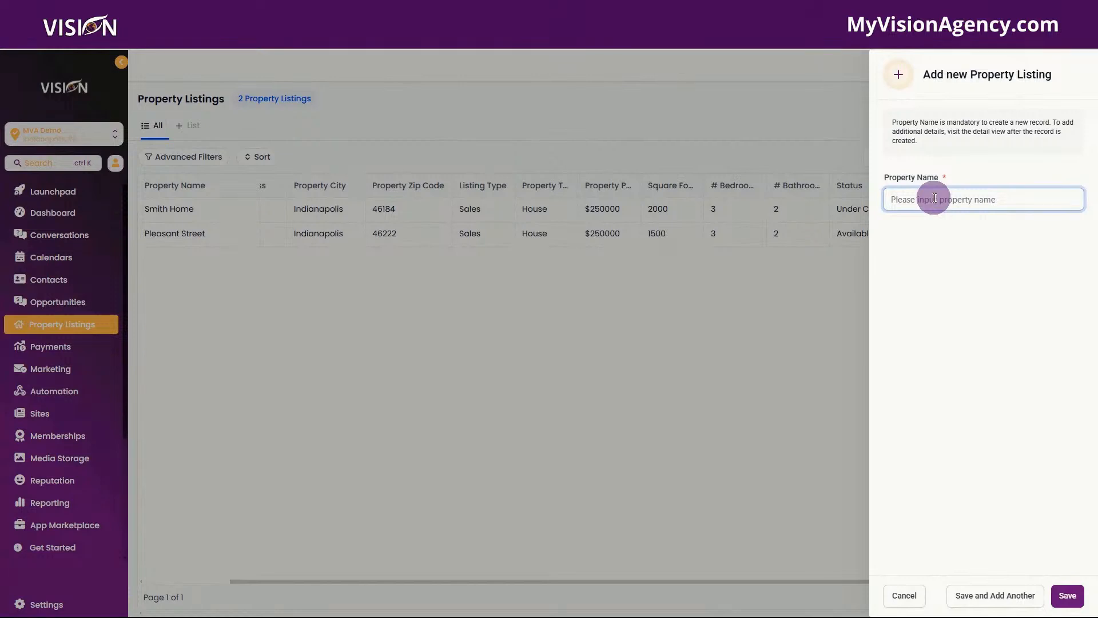
pyautogui.write('Jane Doe House')
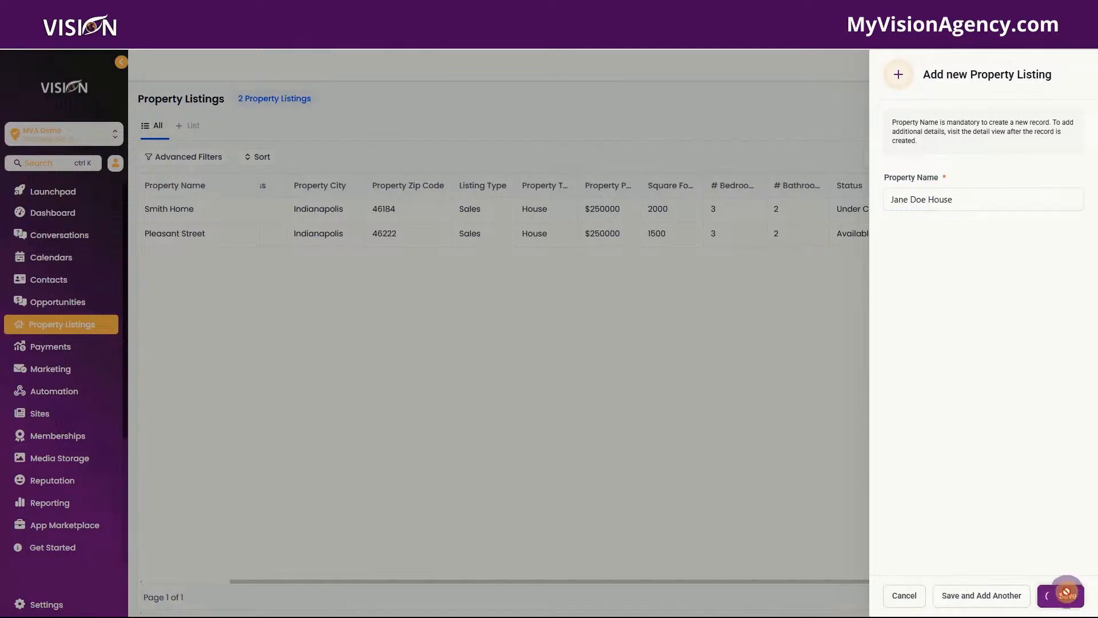
pyautogui.click(1064, 595)
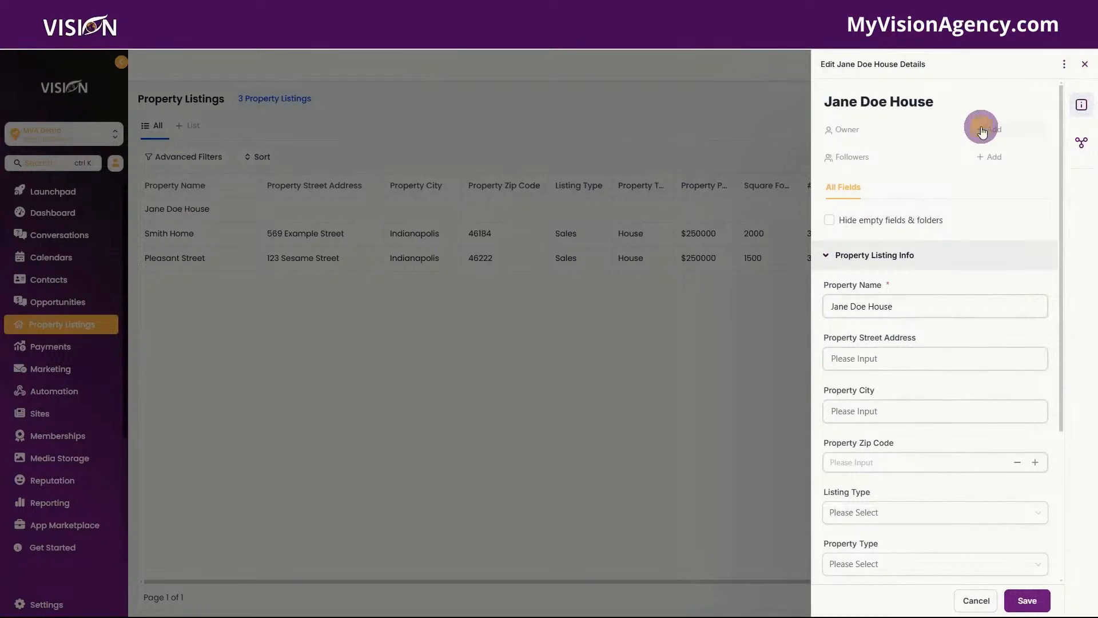
# Step: Assign an owner to the Jane Doe House listing and add two team users as followers
pyautogui.click(983, 131)
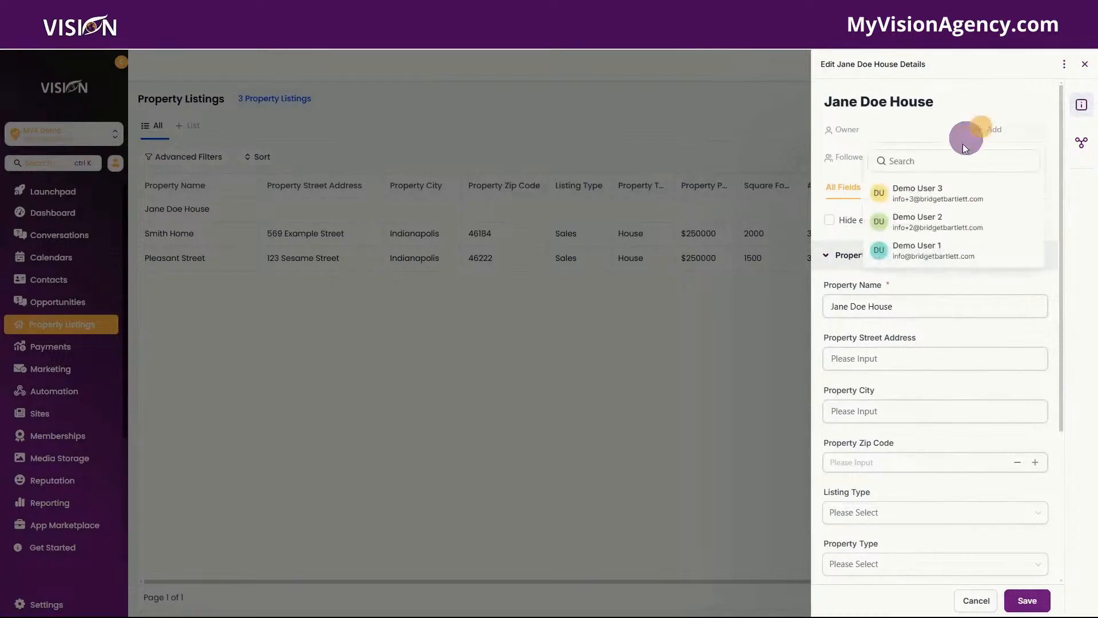
pyautogui.click(916, 197)
pyautogui.click(990, 158)
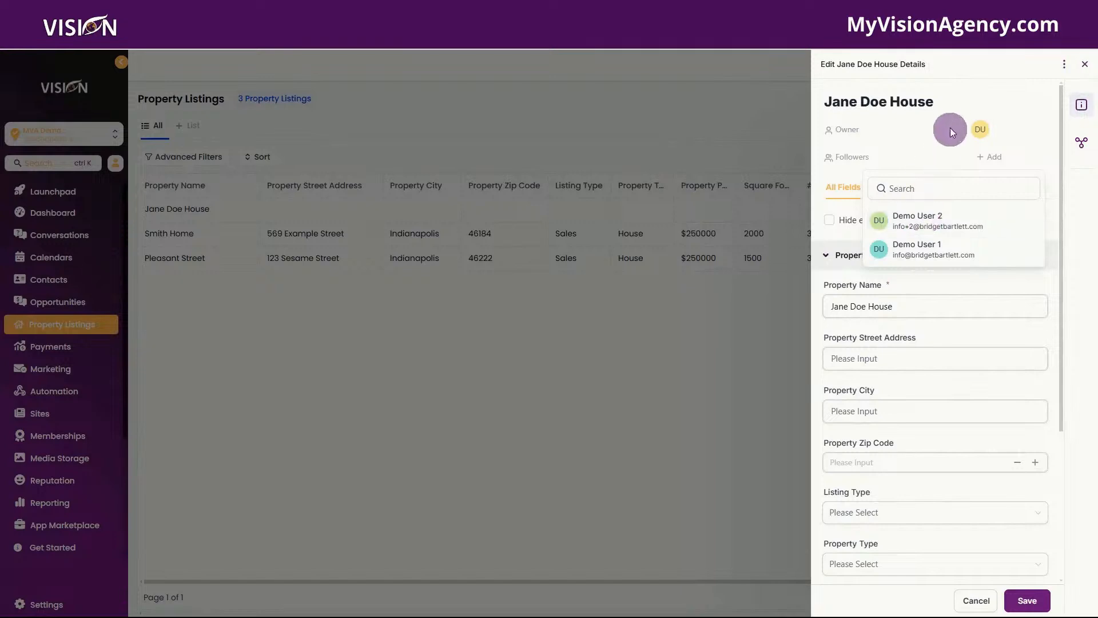
pyautogui.click(946, 220)
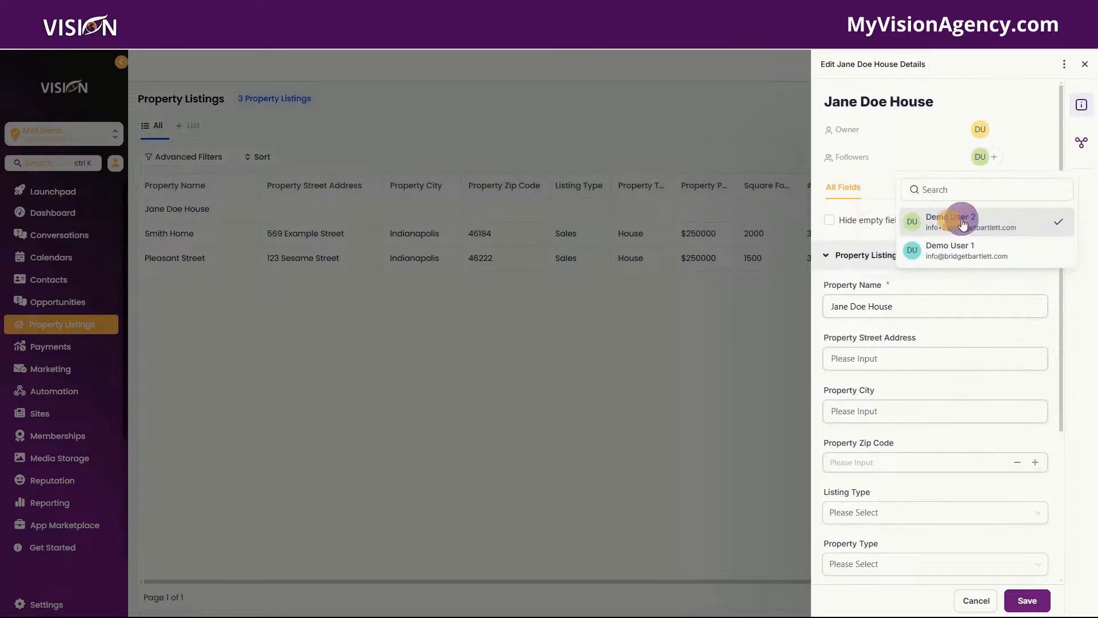
pyautogui.click(965, 257)
pyautogui.click(1015, 102)
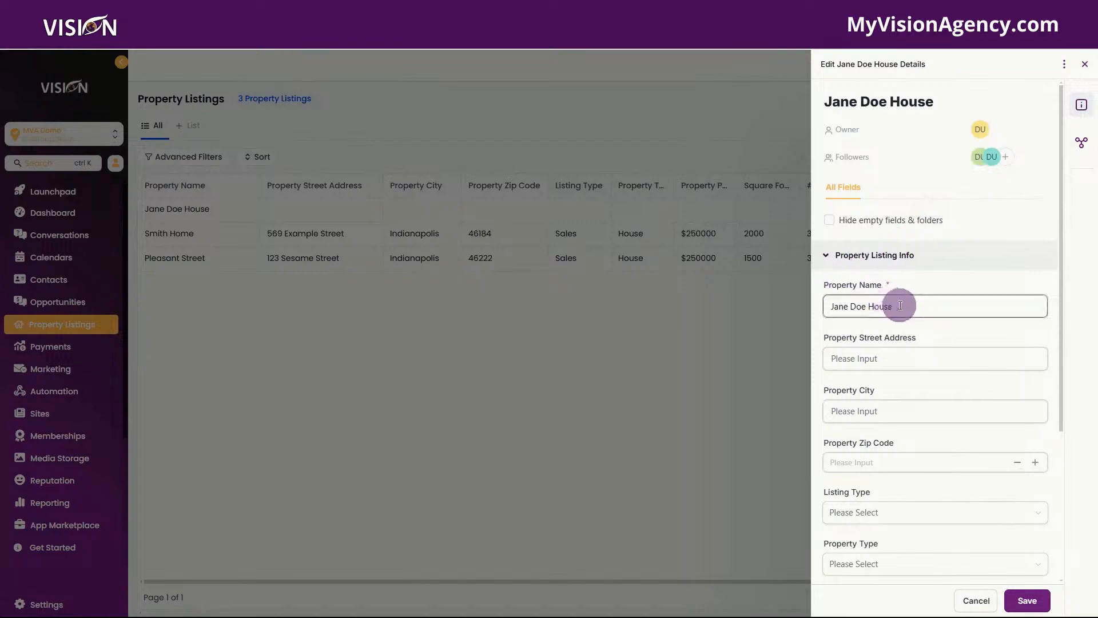
pyautogui.scroll(-1, 901, 320)
# Step: Enter street address '123 High Level Street', city 'Dallas' and zip code '46184'
pyautogui.scroll(-1, 901, 322)
pyautogui.click(887, 248)
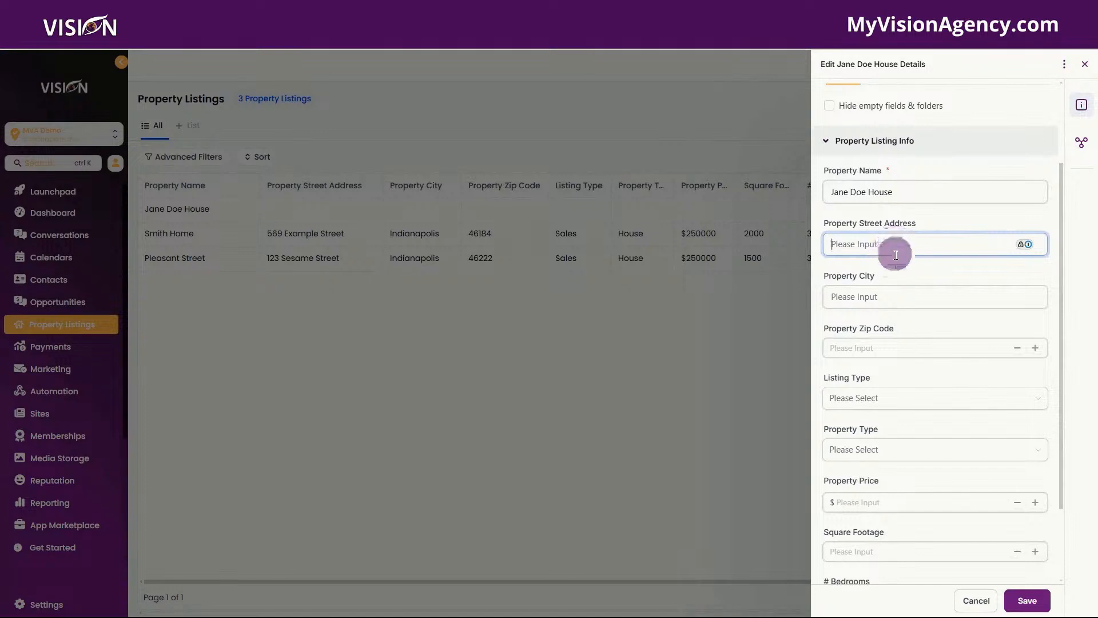
pyautogui.scroll(-2, 900, 315)
pyautogui.scroll(1, 906, 252)
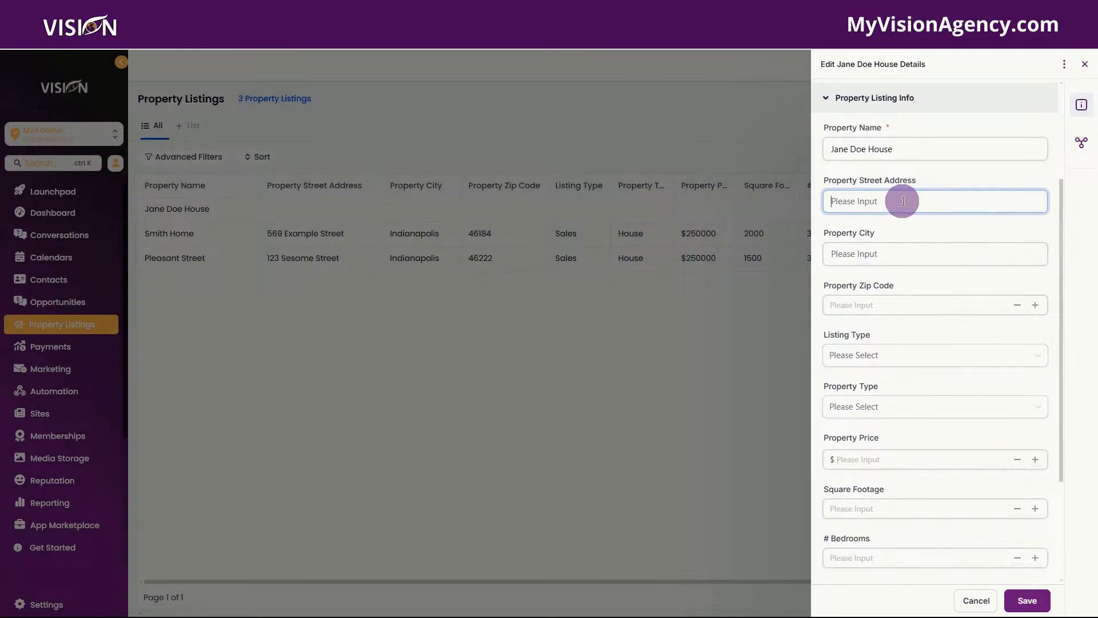
pyautogui.write('123 High Level Street')
pyautogui.click(888, 253)
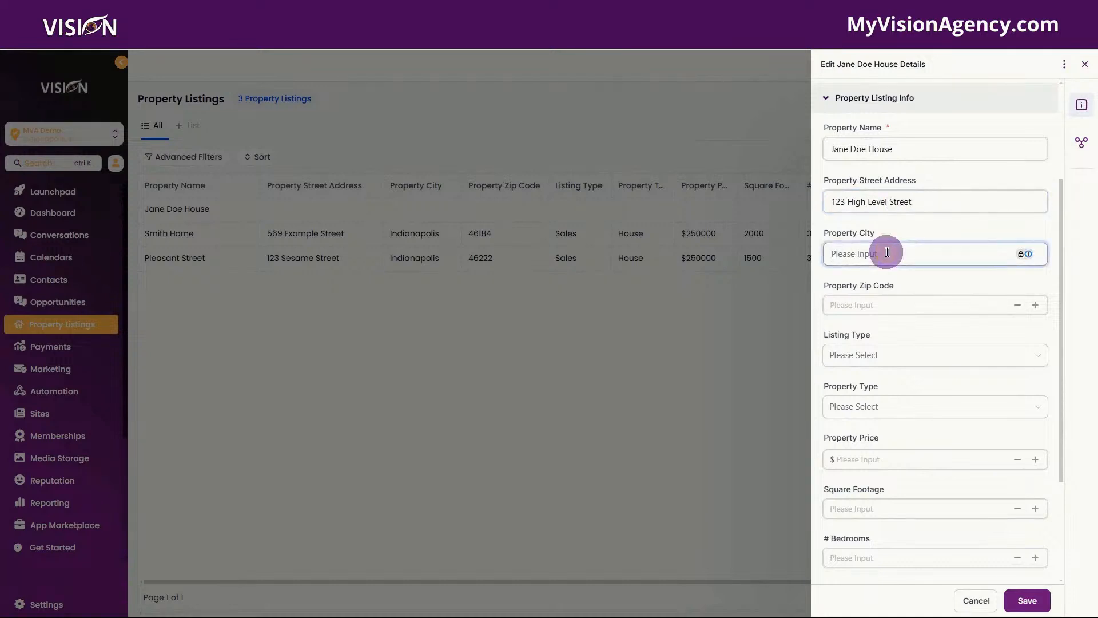
pyautogui.write('Dallas')
pyautogui.click(888, 304)
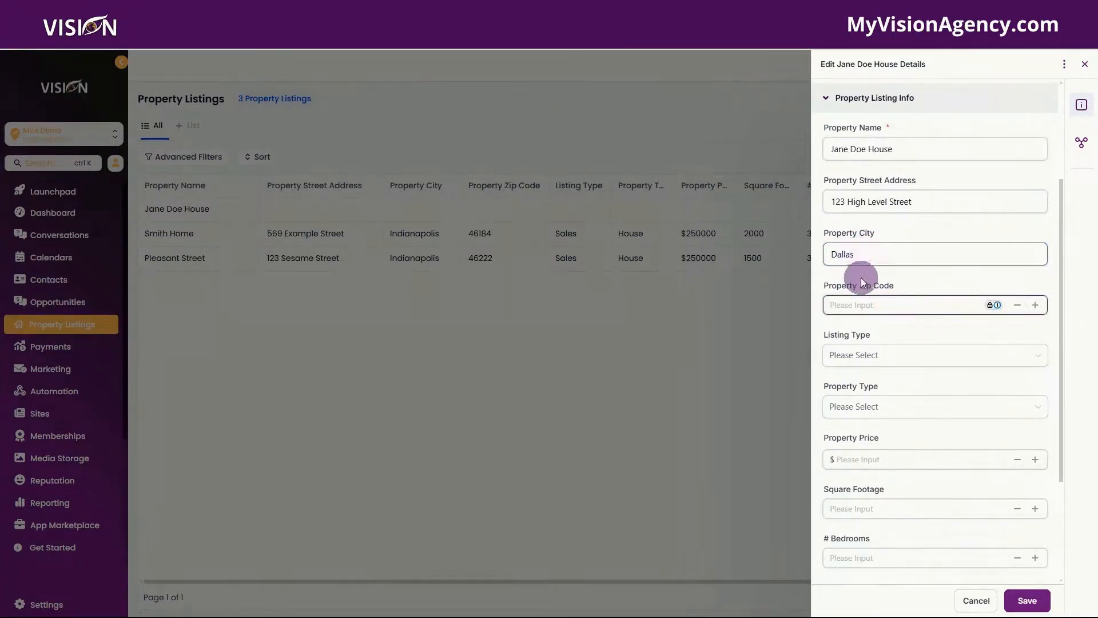
pyautogui.write('46184')
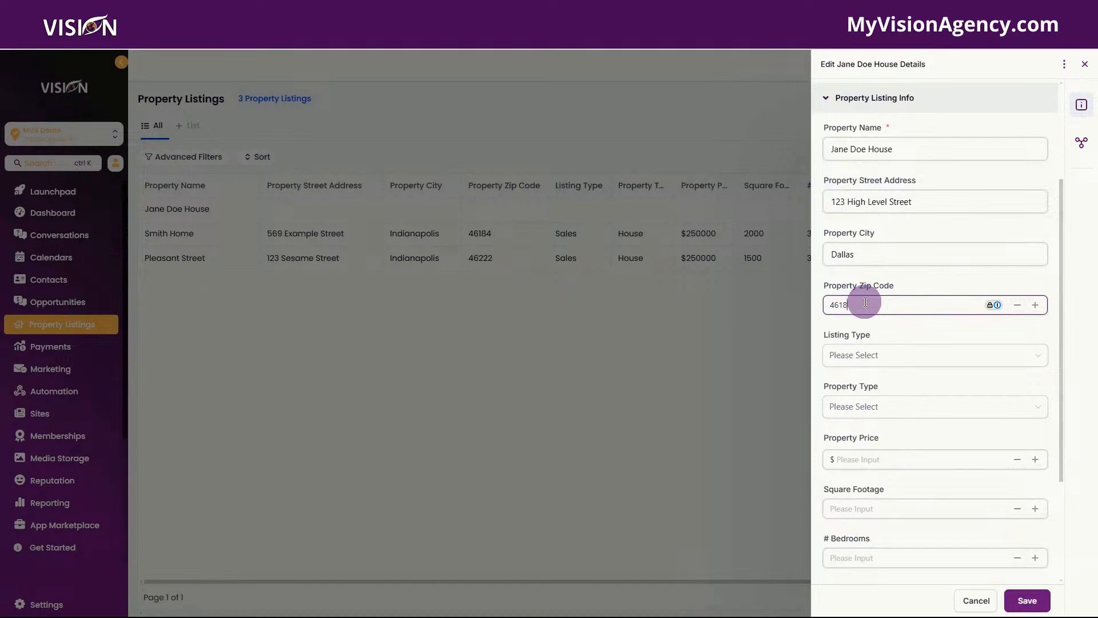
pyautogui.click(862, 359)
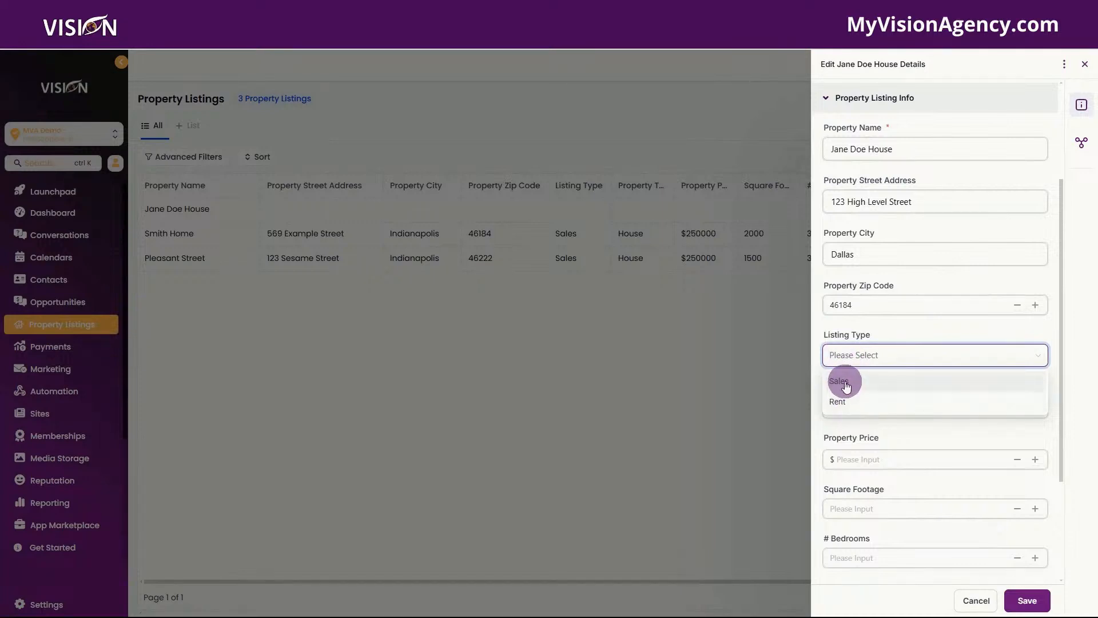
# Step: Set listing type to Sales, property type to House and price to 250000
pyautogui.click(846, 383)
pyautogui.click(878, 408)
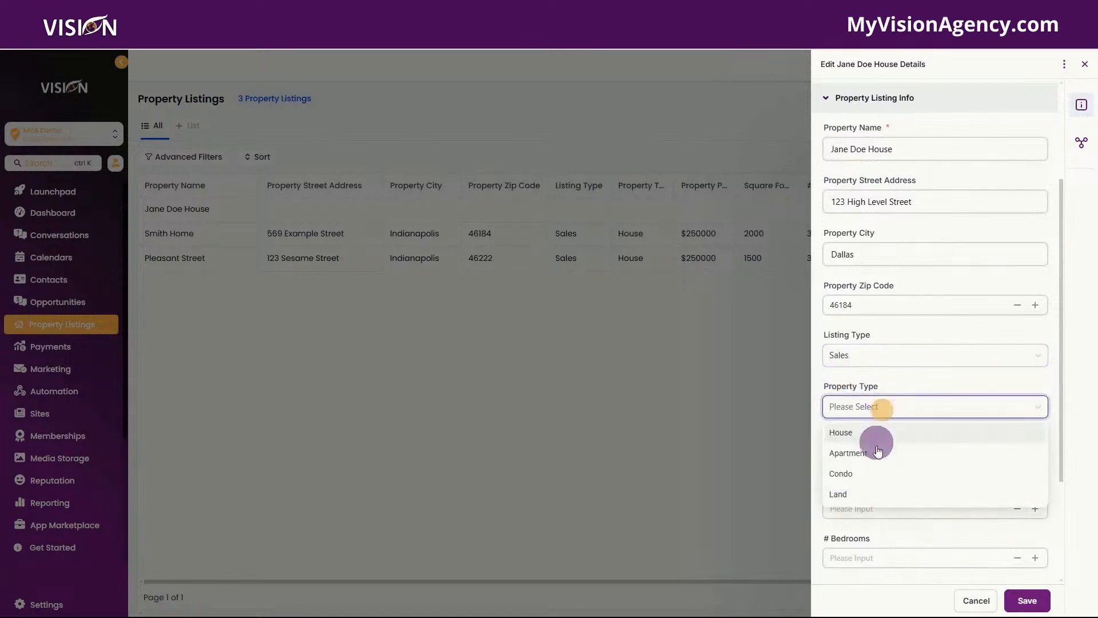
pyautogui.click(847, 432)
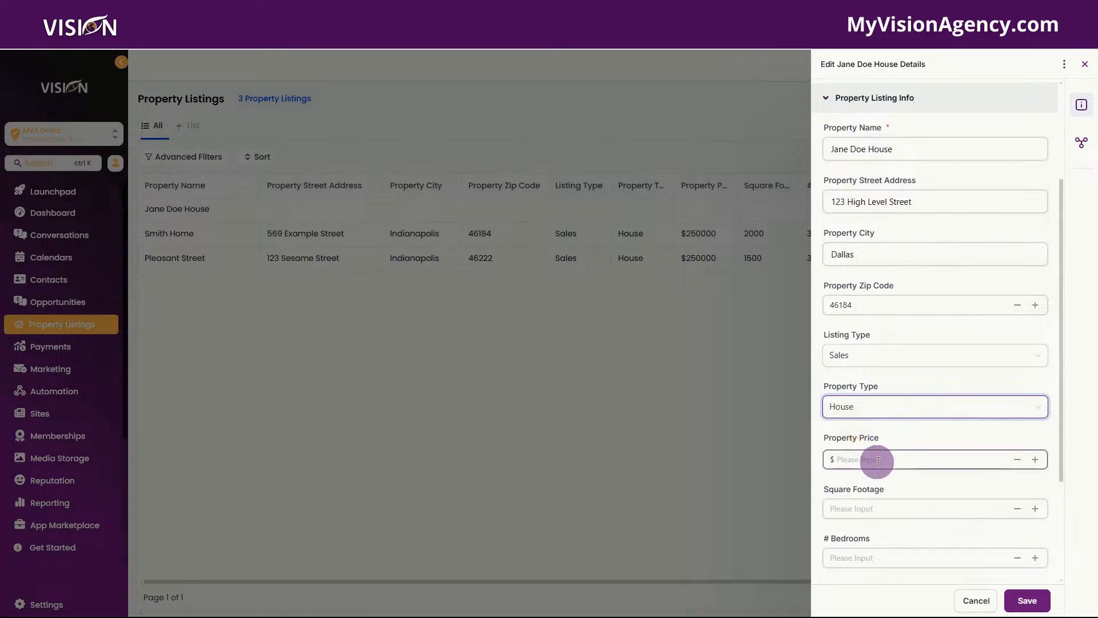
pyautogui.click(878, 460)
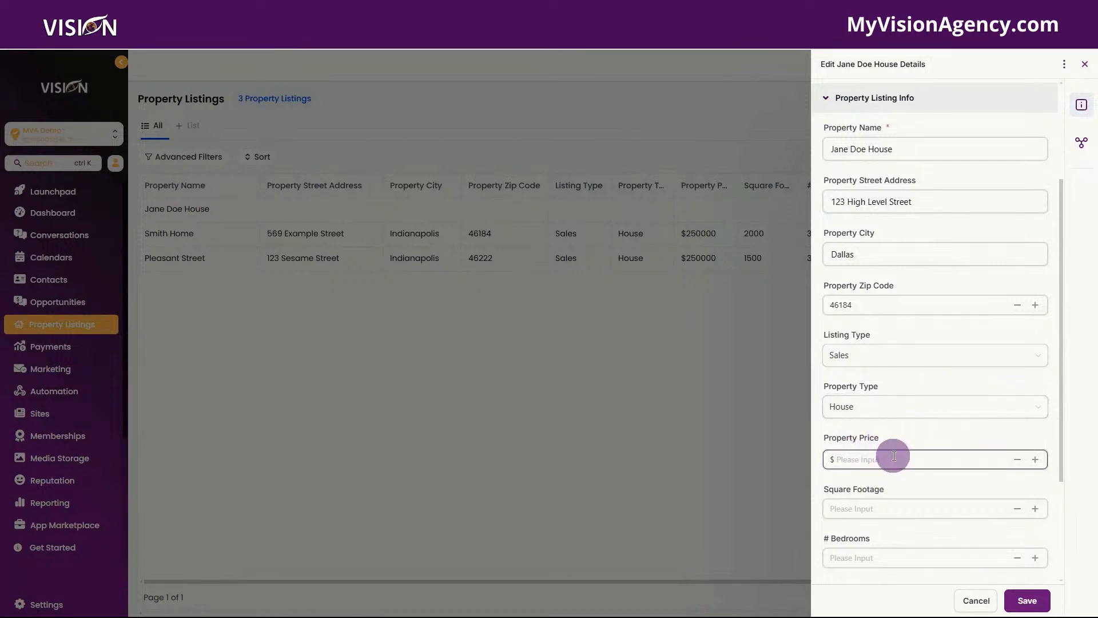
pyautogui.write('250000')
# Step: Set square footage to 2000, bedrooms to 3 and bathrooms to 1
pyautogui.click(868, 510)
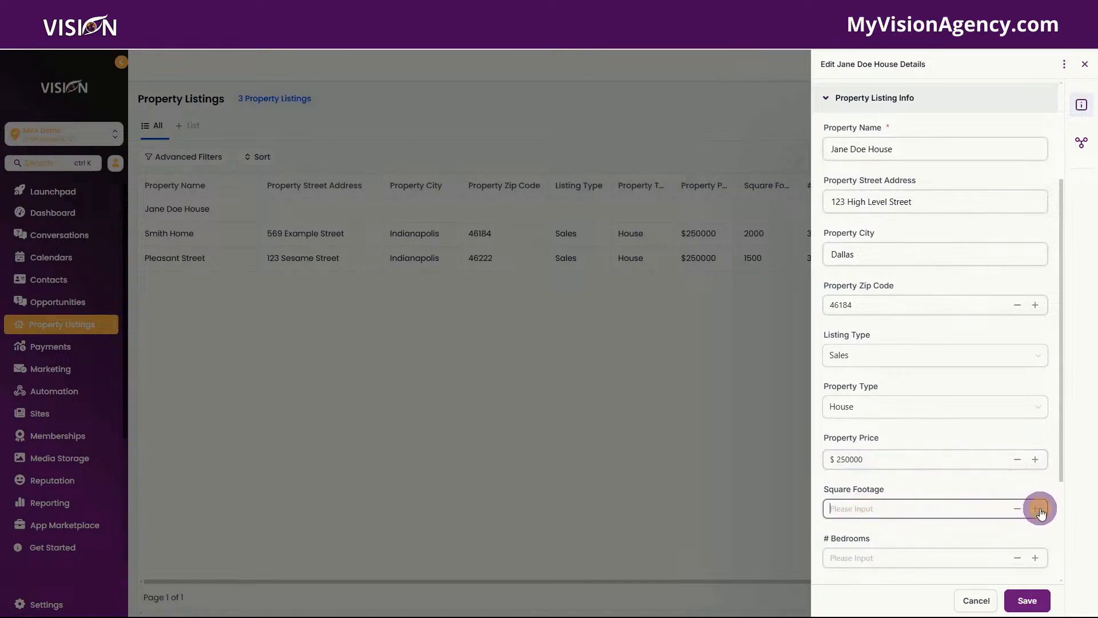
pyautogui.doubleClick(1038, 509)
pyautogui.doubleClick(1037, 509)
pyautogui.scroll(-2, 861, 507)
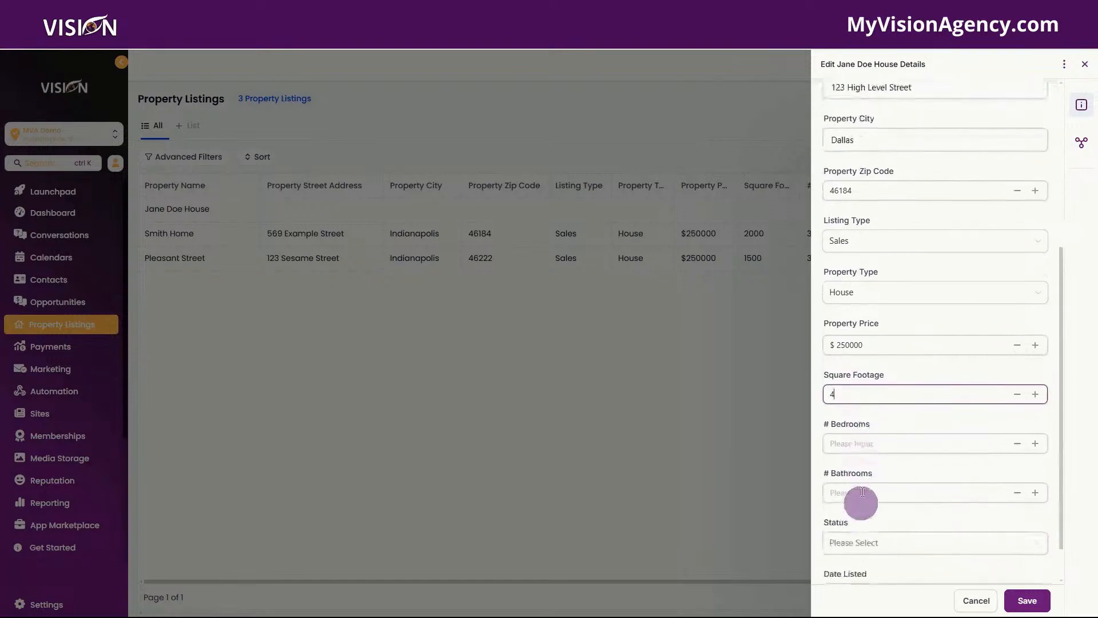
pyautogui.doubleClick(858, 393)
pyautogui.write('2000')
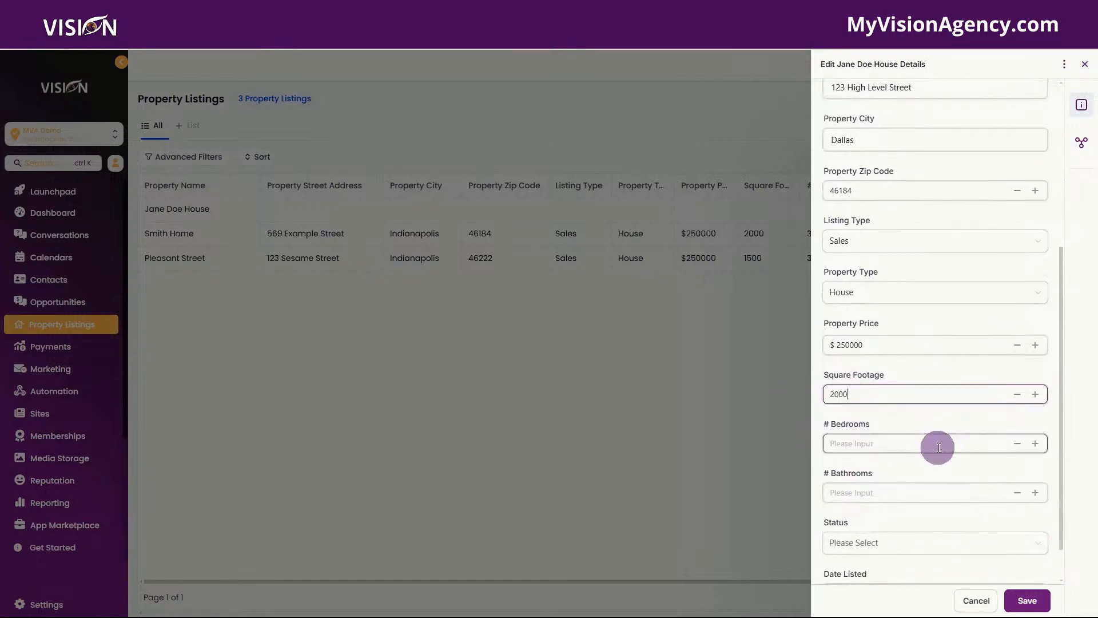
pyautogui.tripleClick(1035, 443)
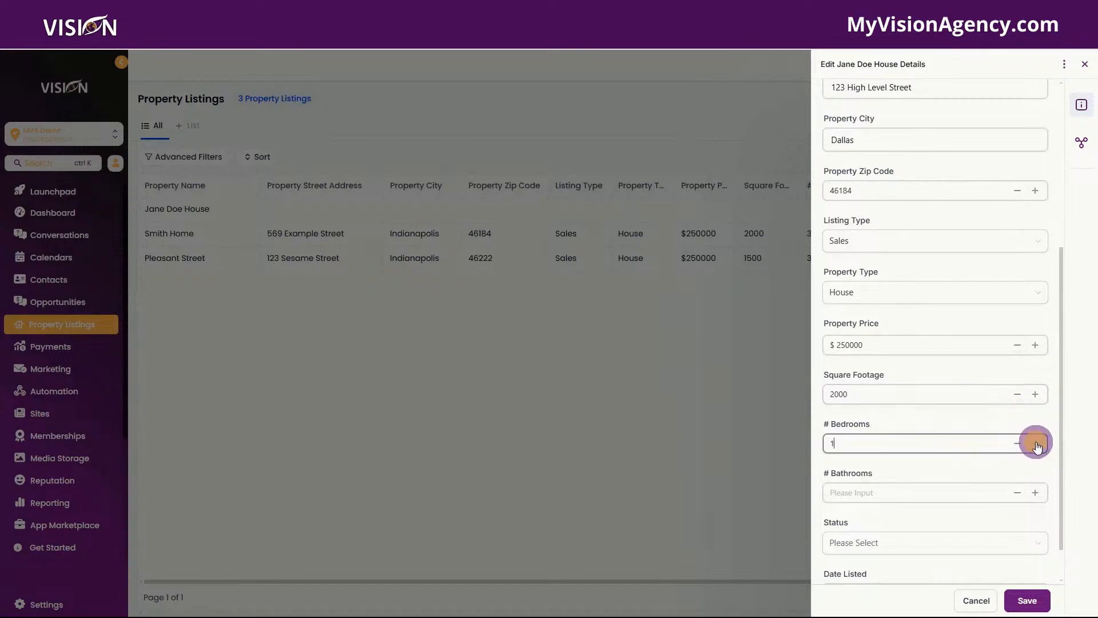
pyautogui.click(1035, 492)
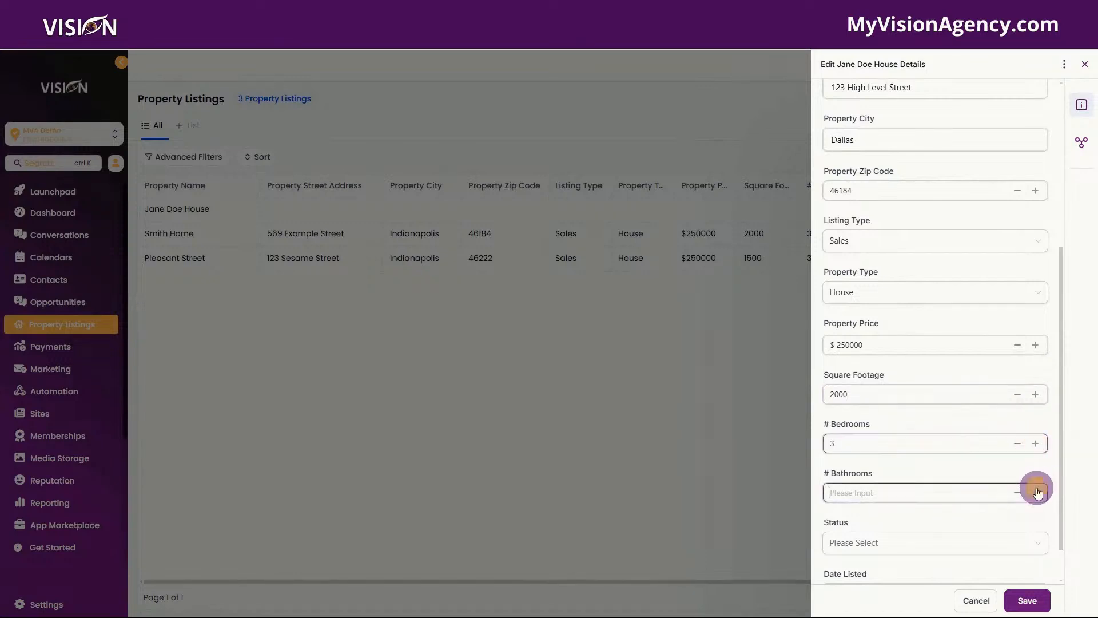
pyautogui.scroll(-1, 907, 502)
pyautogui.click(1035, 446)
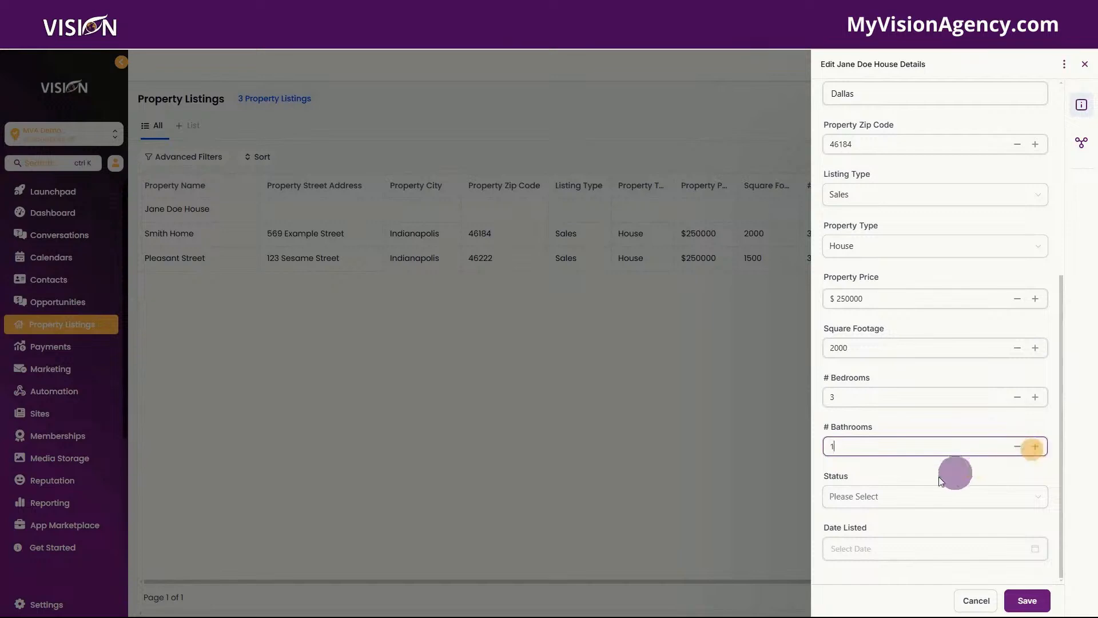
# Step: Set status to Available and Date Listed to Feb 12, 2025, then save the details
pyautogui.click(857, 494)
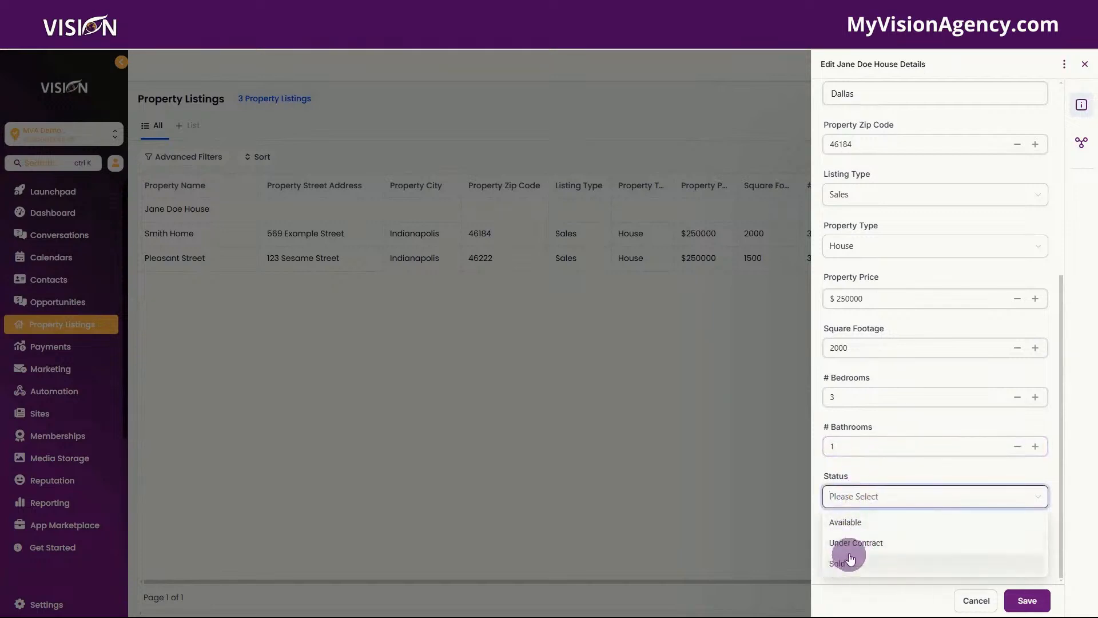
pyautogui.click(852, 523)
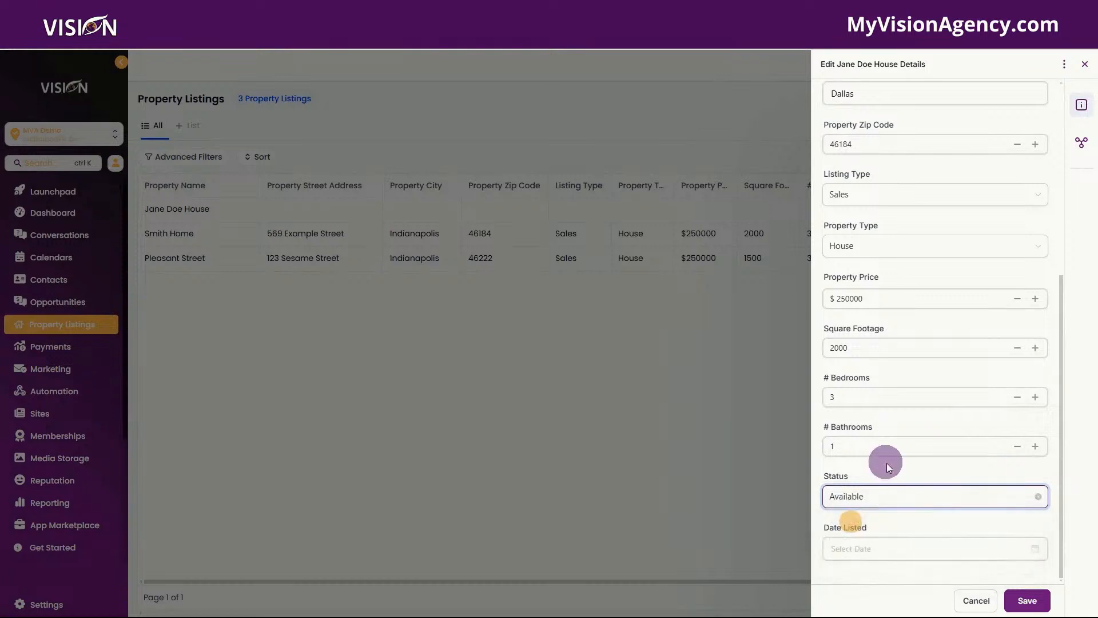
pyautogui.click(884, 551)
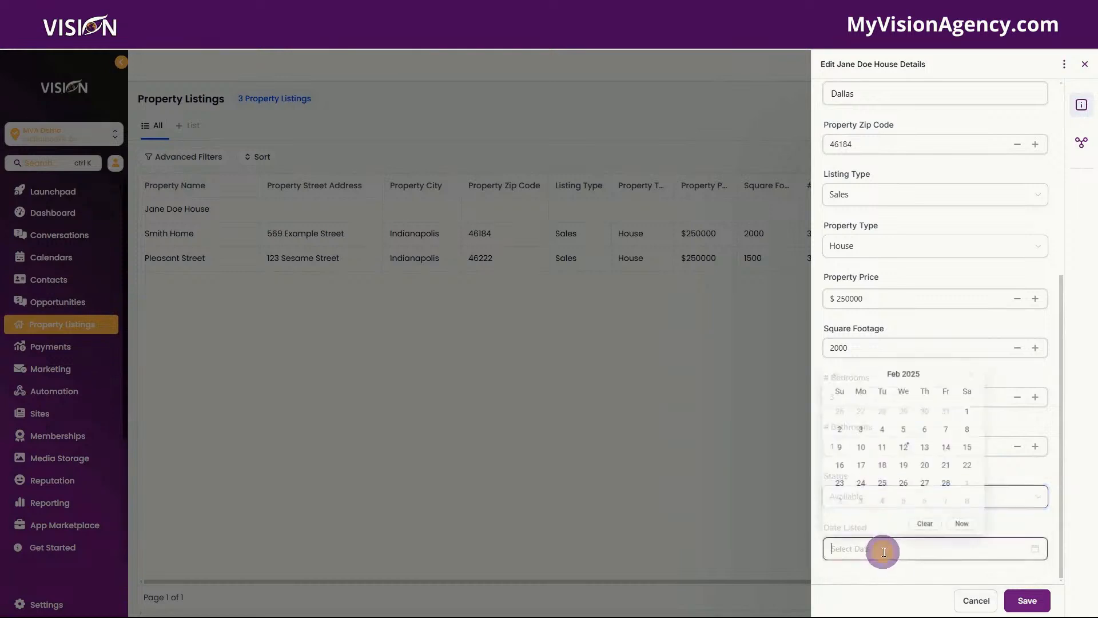
pyautogui.click(906, 445)
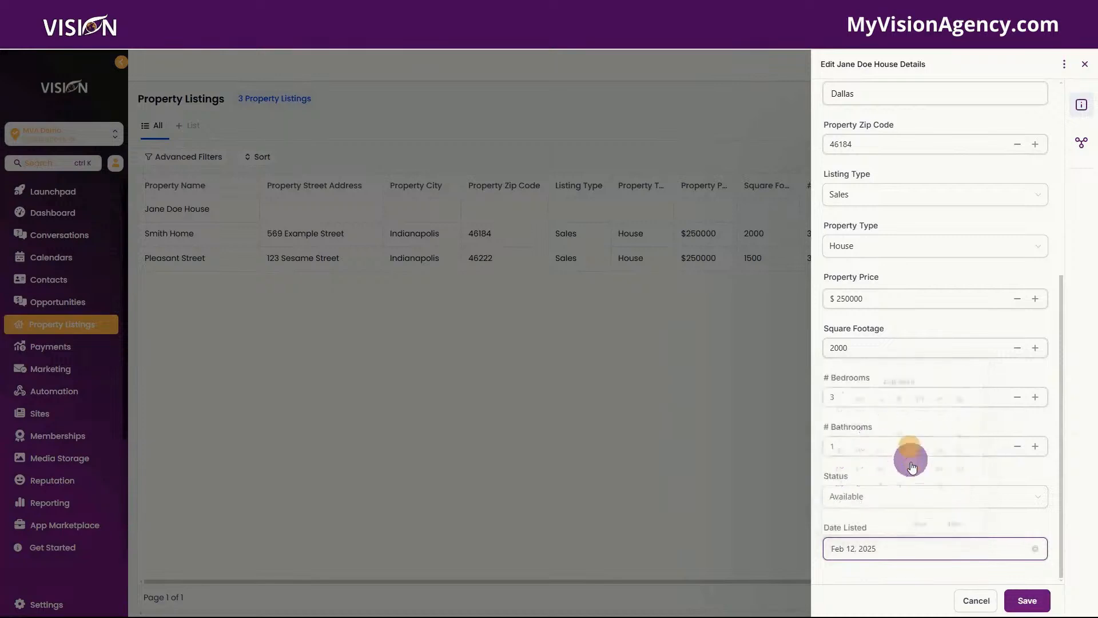
pyautogui.click(1028, 601)
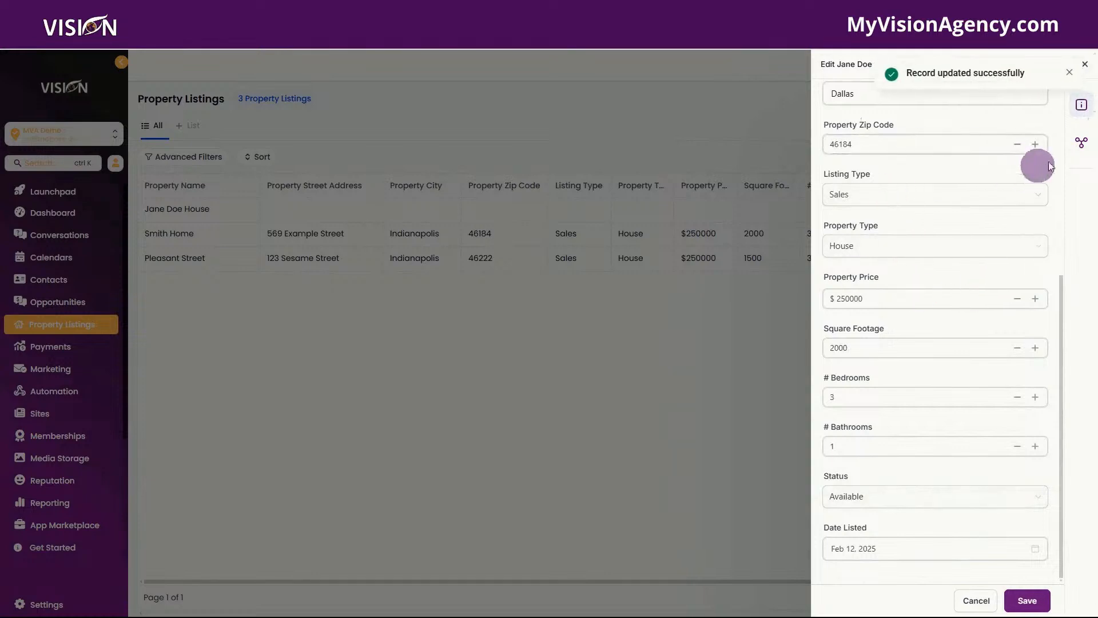
# Step: Select two contacts to associate with the Jane Doe House listing
pyautogui.click(1082, 144)
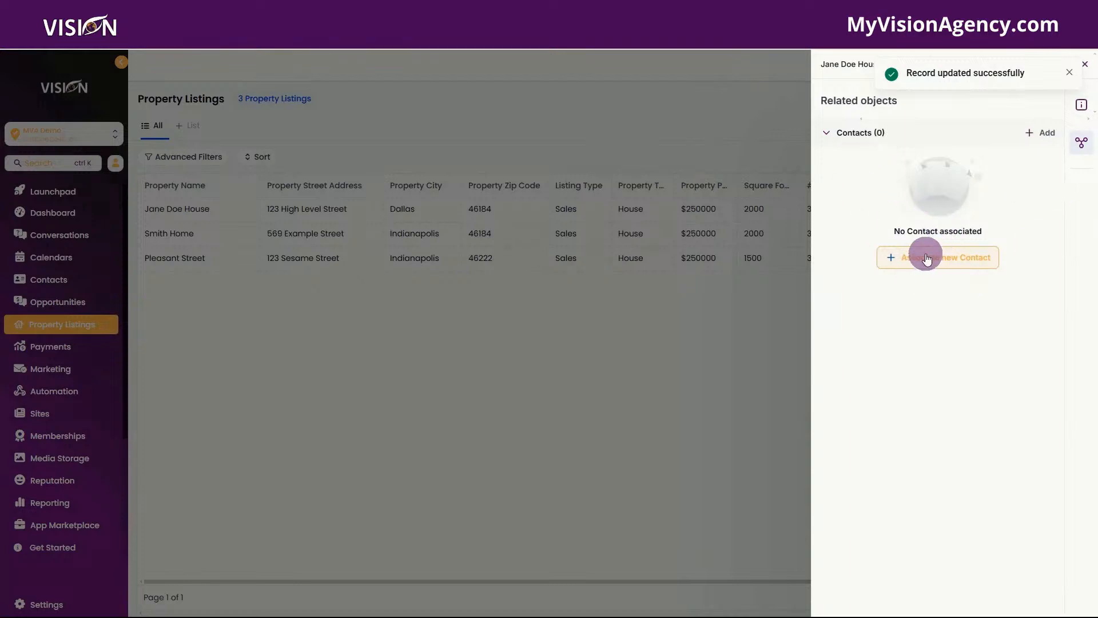
pyautogui.click(927, 258)
pyautogui.click(880, 133)
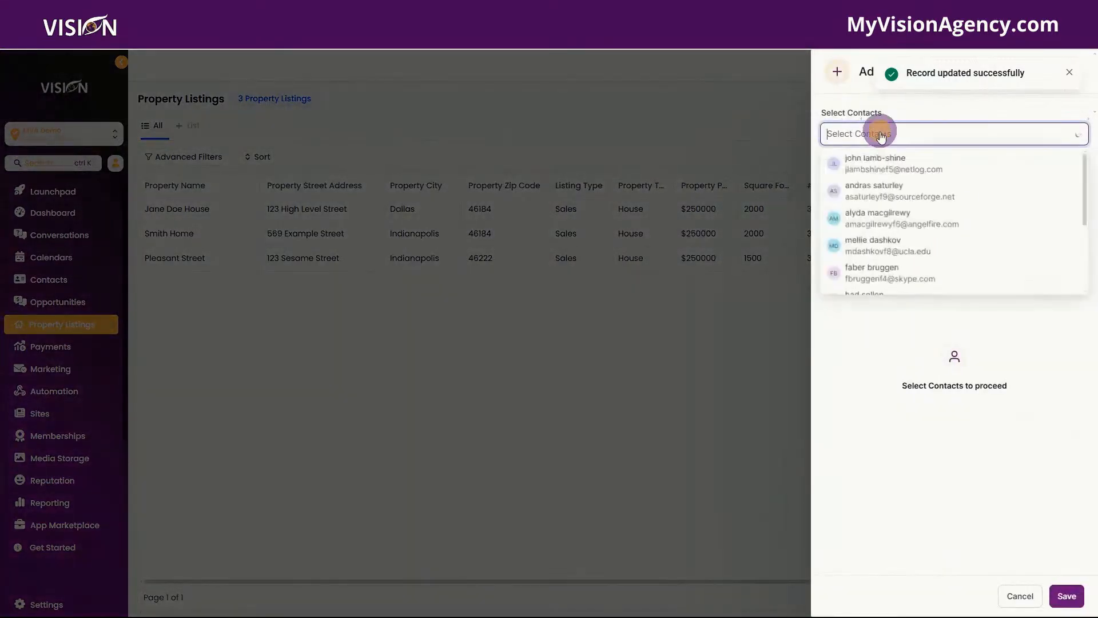
pyautogui.scroll(-2, 906, 265)
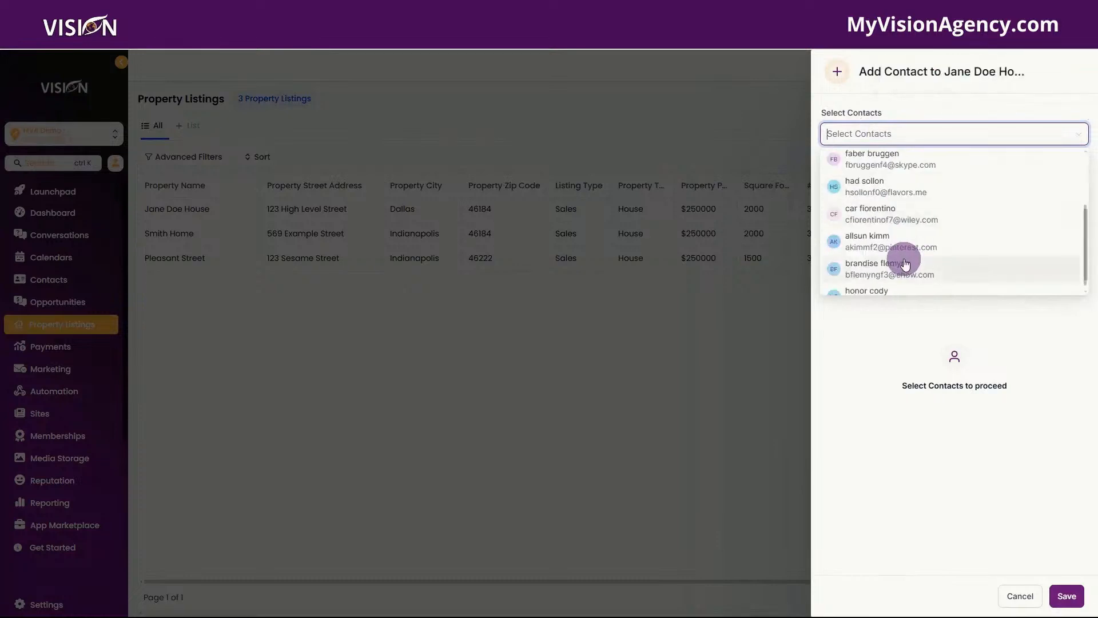
pyautogui.click(885, 221)
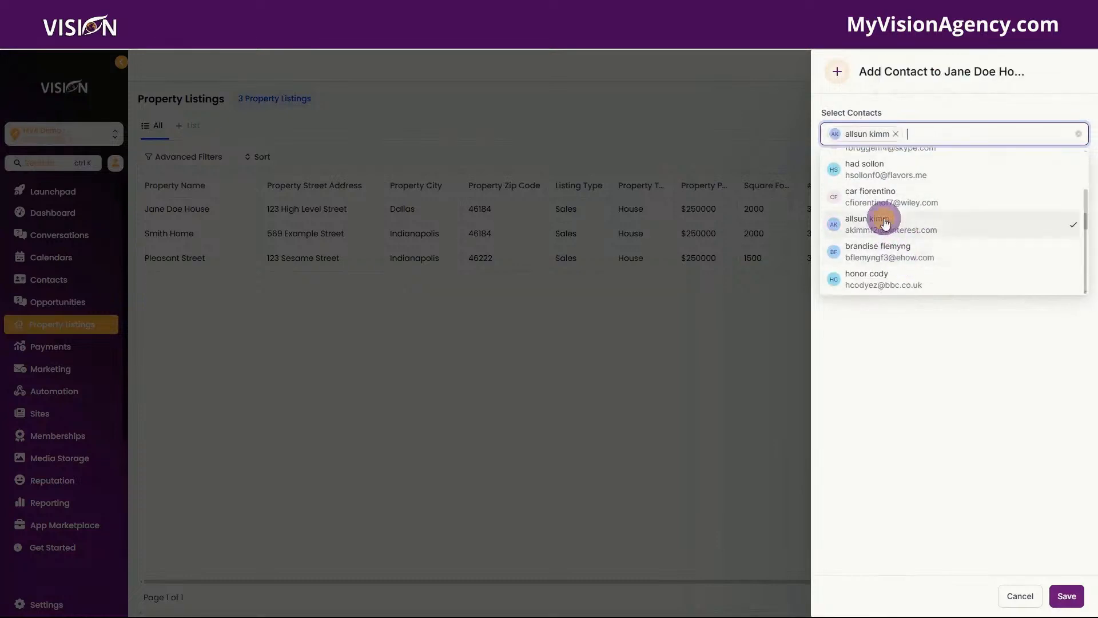
pyautogui.click(927, 258)
pyautogui.click(967, 341)
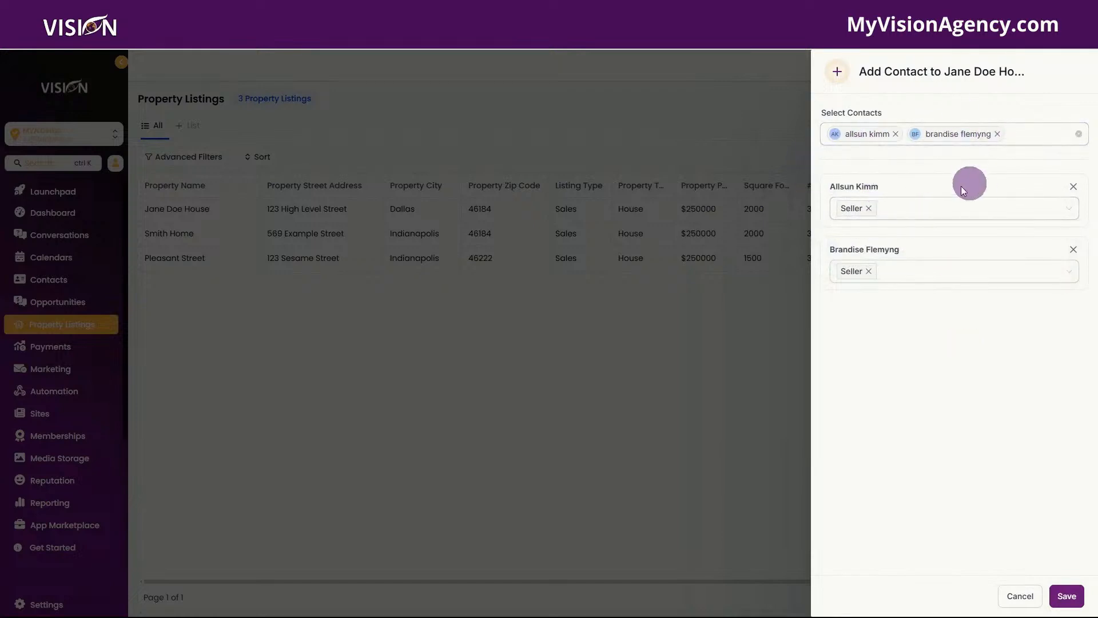
# Step: Keep Seller as both contacts' role, save the associations, and return to Details
pyautogui.click(903, 216)
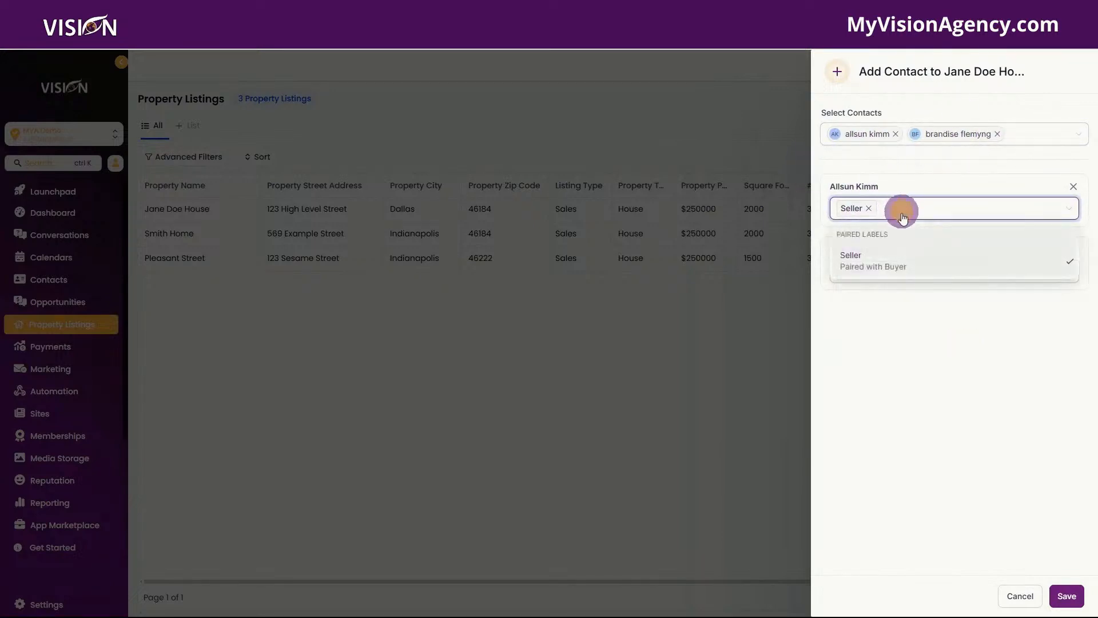
pyautogui.click(898, 160)
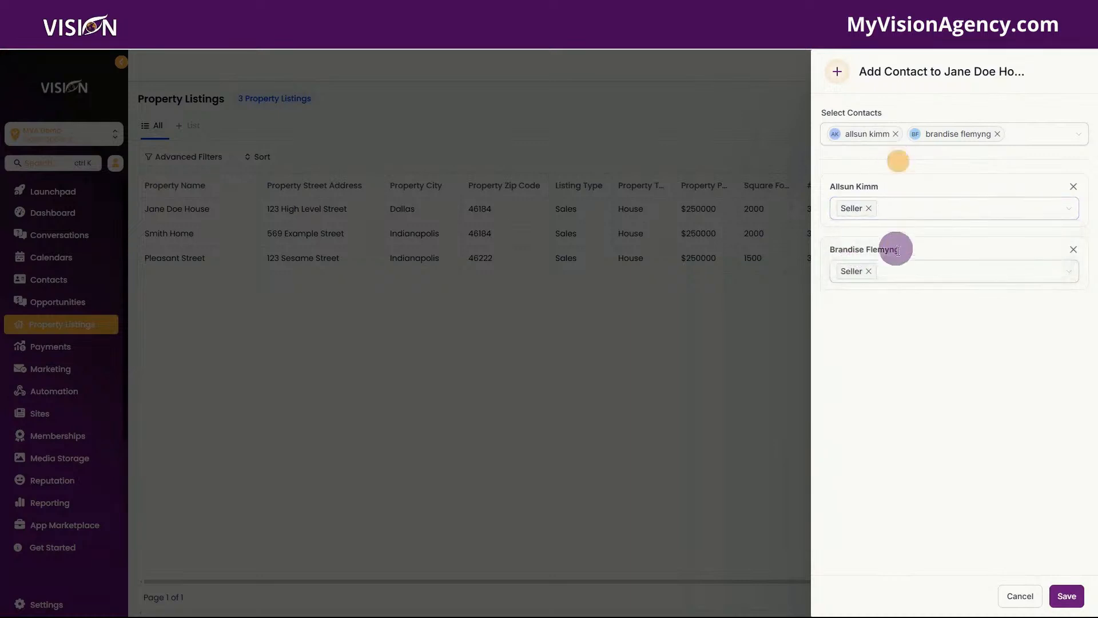
pyautogui.click(872, 187)
pyautogui.click(1066, 596)
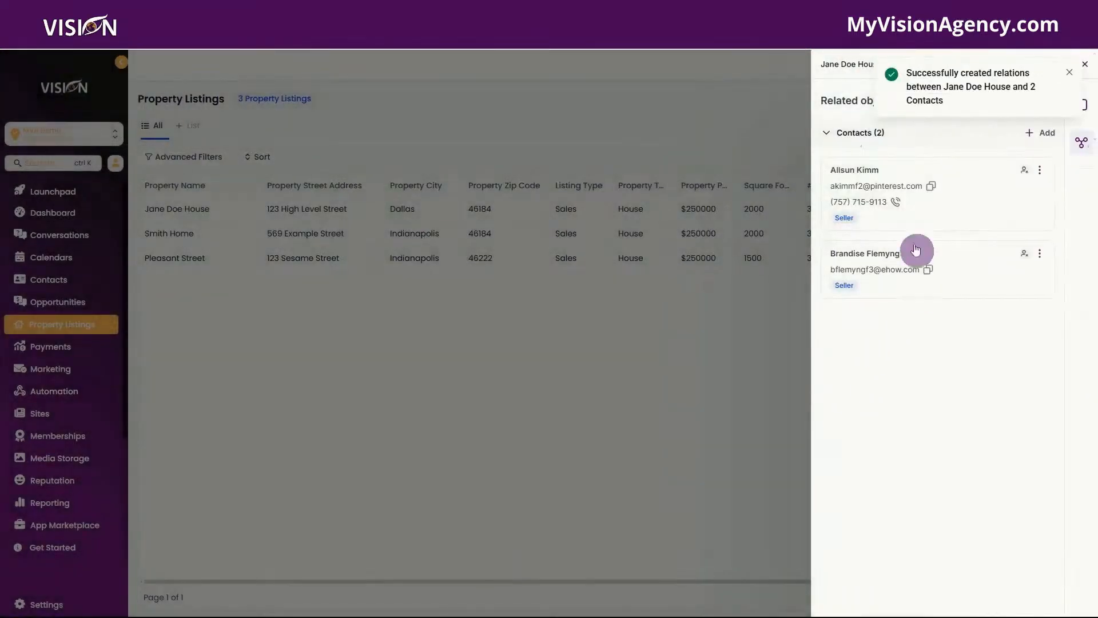
pyautogui.click(937, 360)
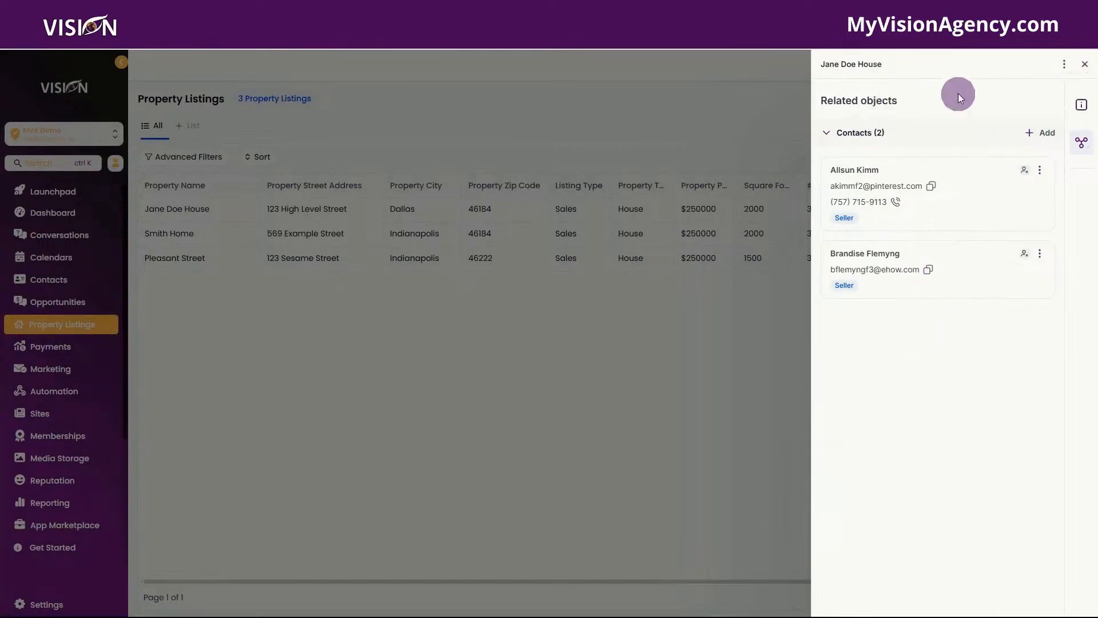
pyautogui.click(1081, 102)
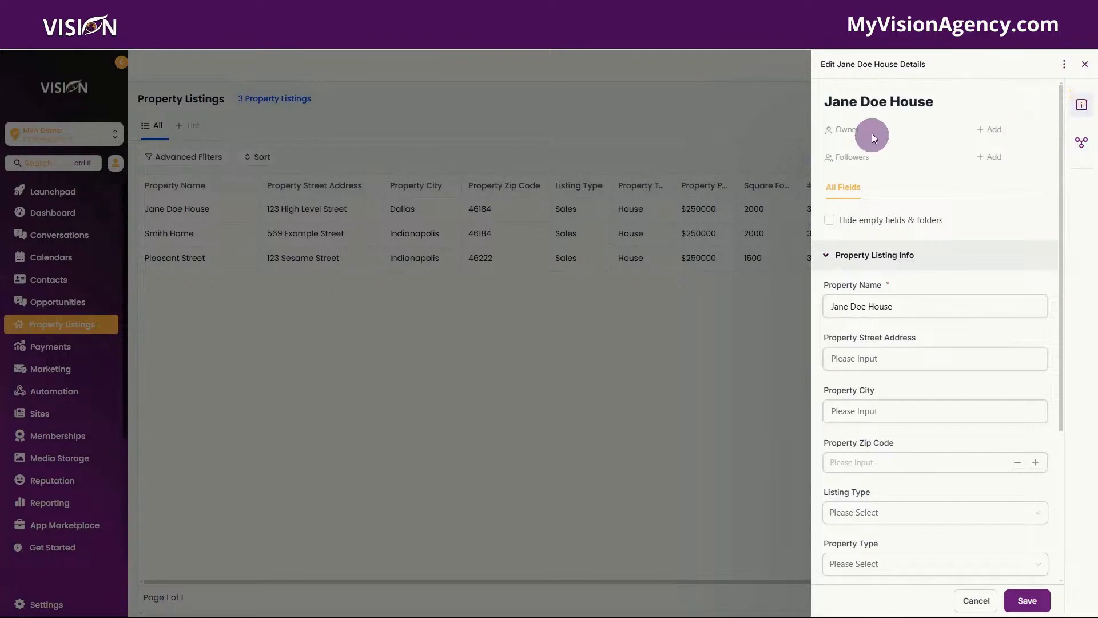
# Step: Edit the Property Listings object in Settings > Objects and view its Buyer association with Contacts
pyautogui.scroll(-3, 921, 444)
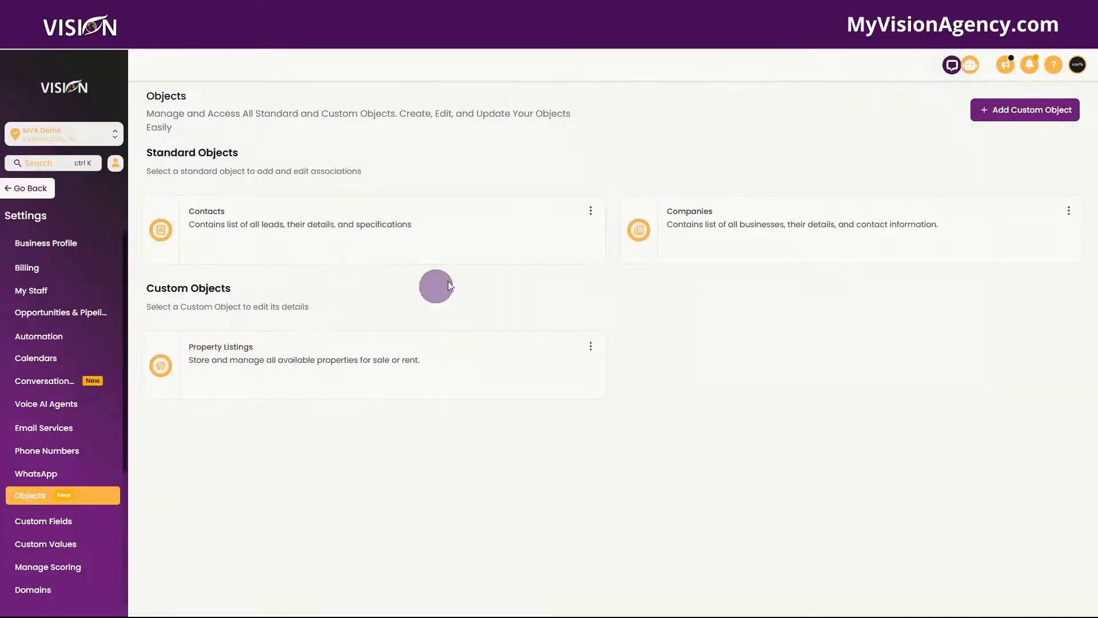
pyautogui.click(591, 346)
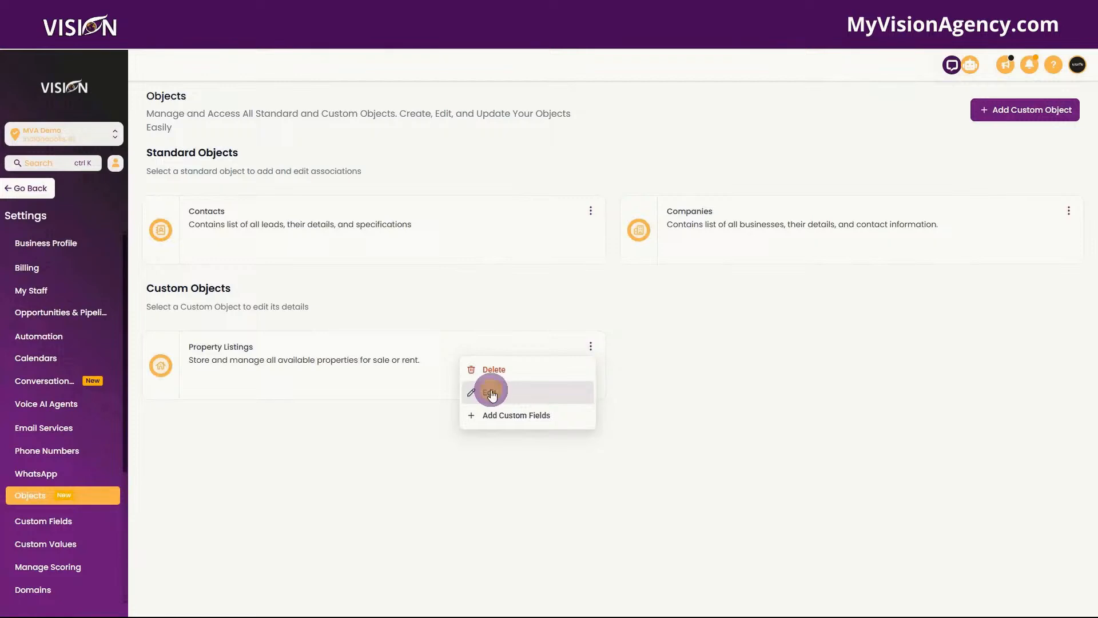
pyautogui.click(491, 393)
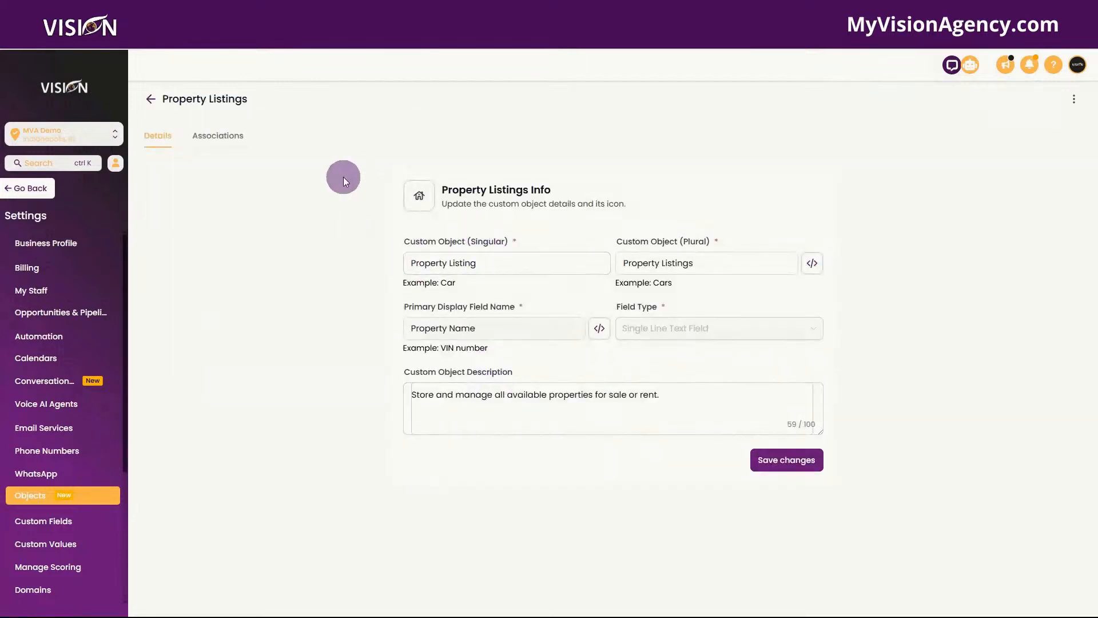
pyautogui.click(427, 269)
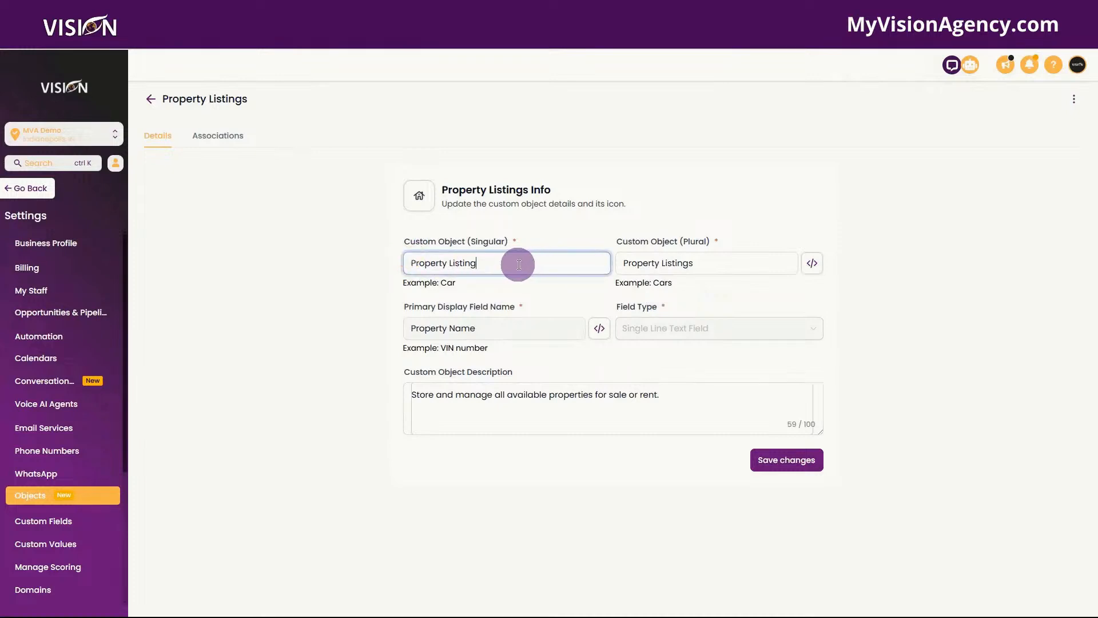
pyautogui.moveTo(517, 263); pyautogui.dragTo(393, 256)
pyautogui.moveTo(723, 258); pyautogui.dragTo(606, 263)
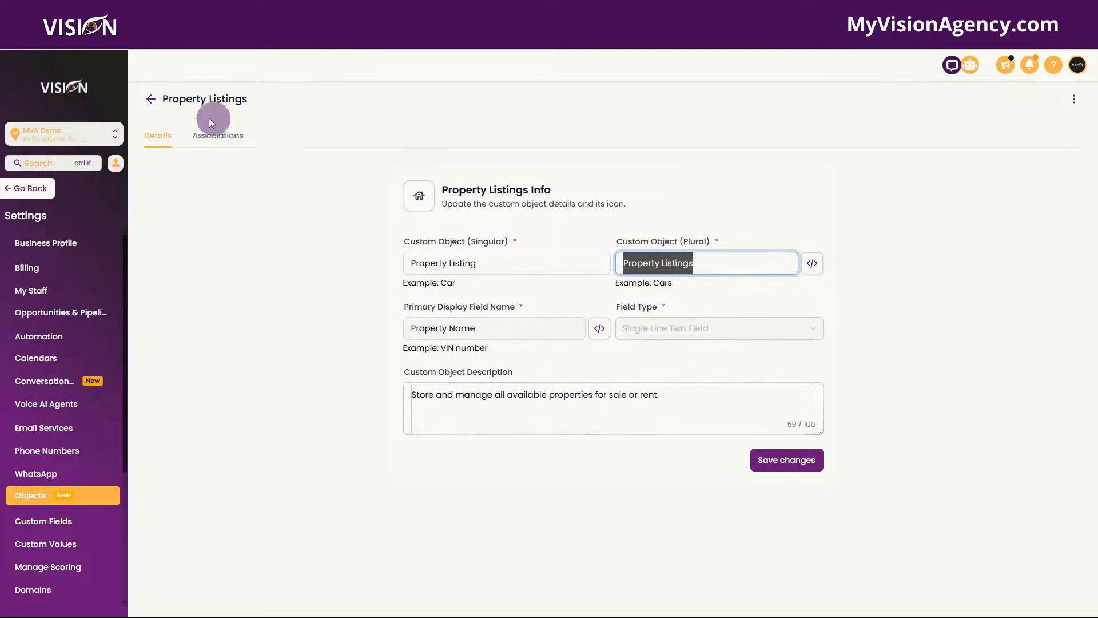
pyautogui.click(213, 140)
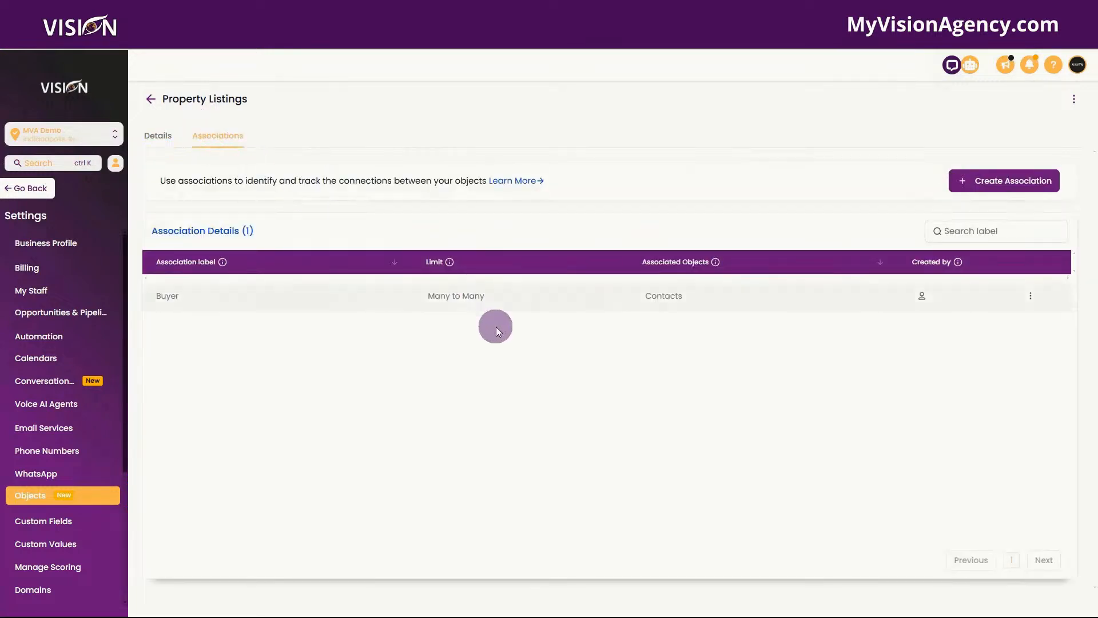
# Step: Inspect the Buyer association's Seller/Buyer labels, close it unchanged, and go back to the Objects list
pyautogui.click(1030, 296)
pyautogui.click(1024, 257)
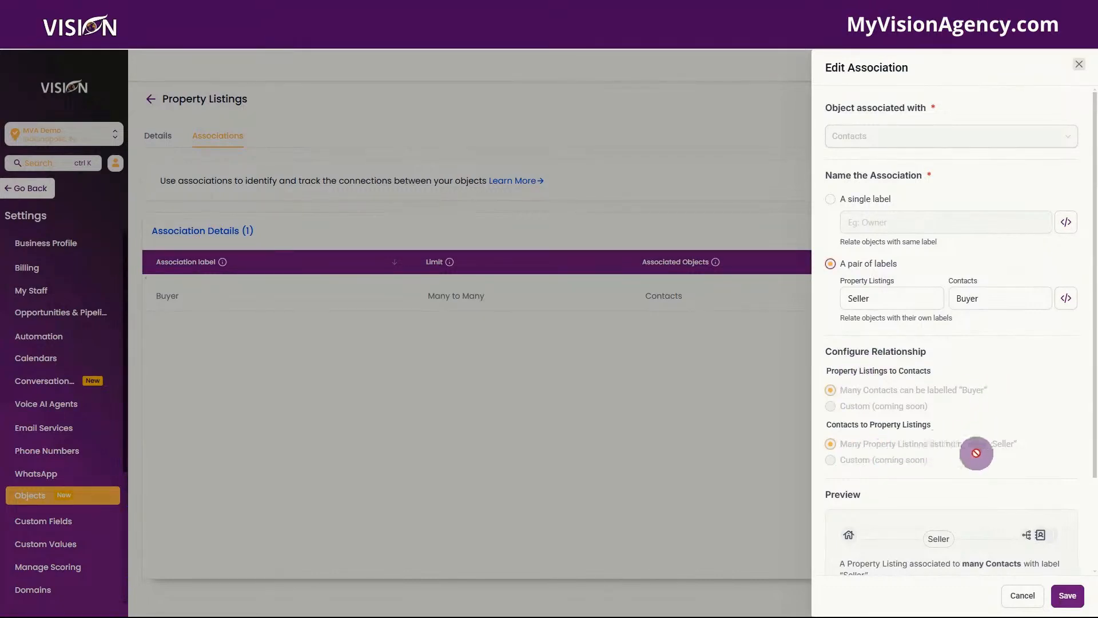
pyautogui.scroll(-2, 977, 453)
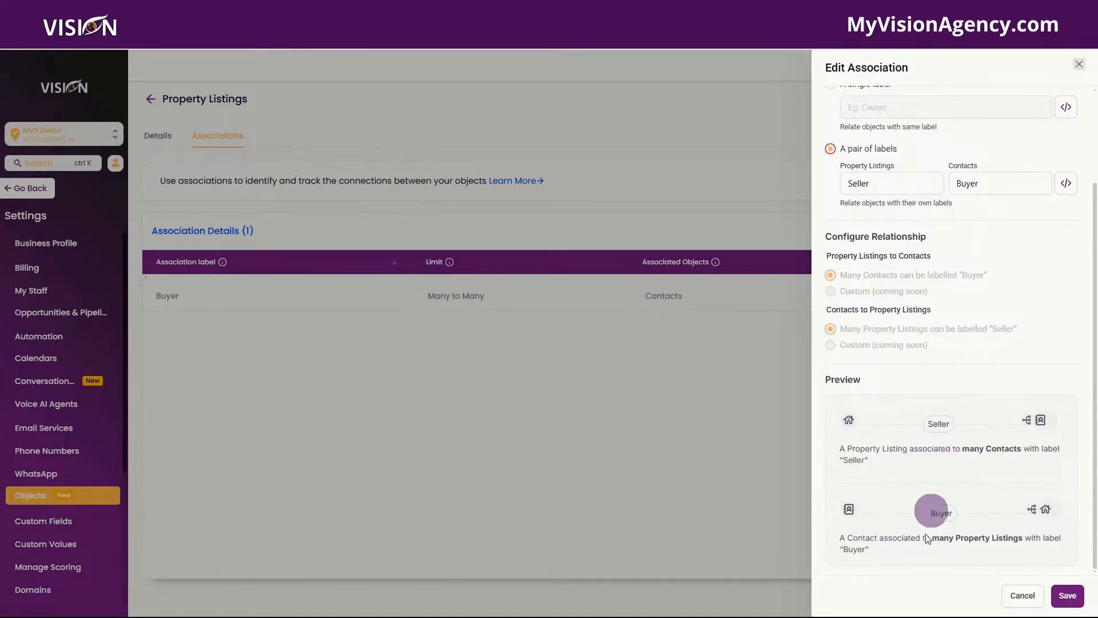
pyautogui.click(1023, 595)
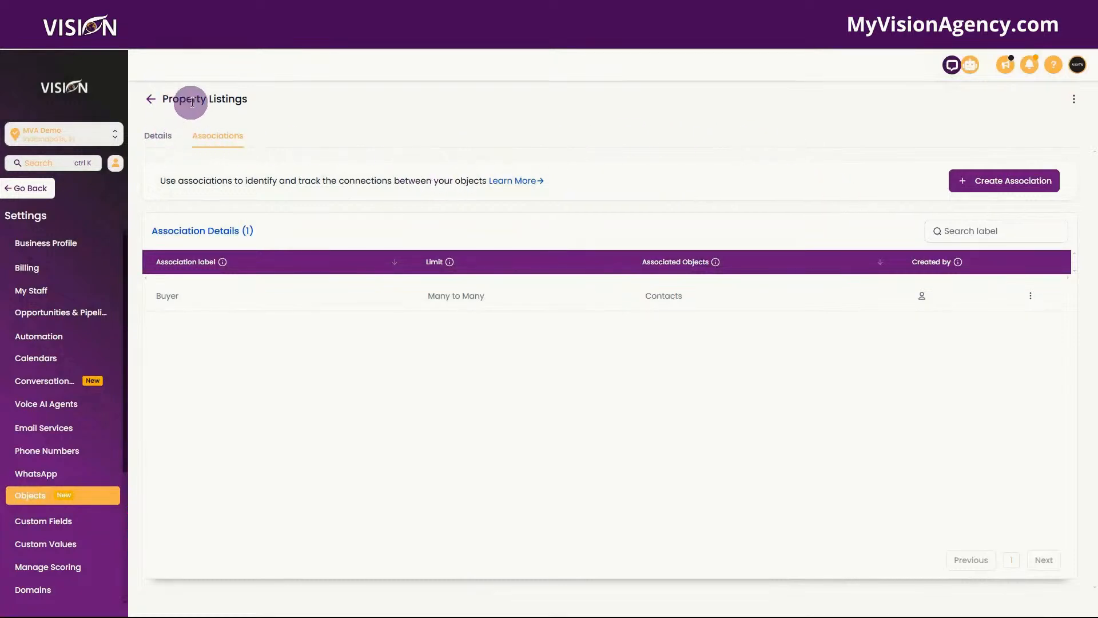
pyautogui.click(153, 141)
pyautogui.click(151, 99)
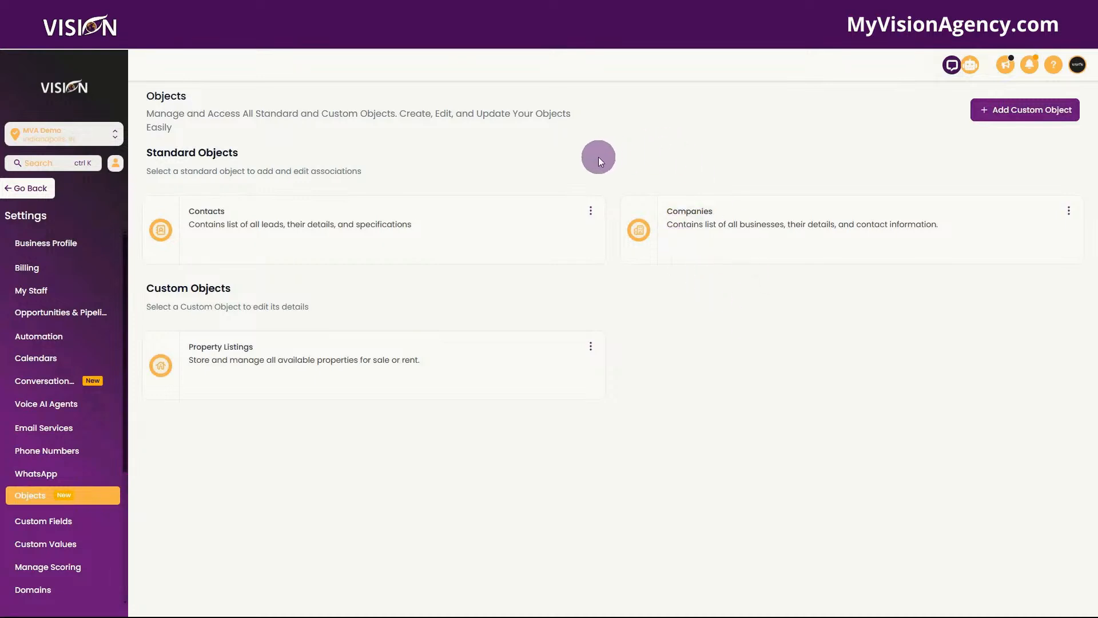
# Step: Name a new custom object Client Interest & Transaction(s) with primary display field 'Client Name'
pyautogui.click(1002, 109)
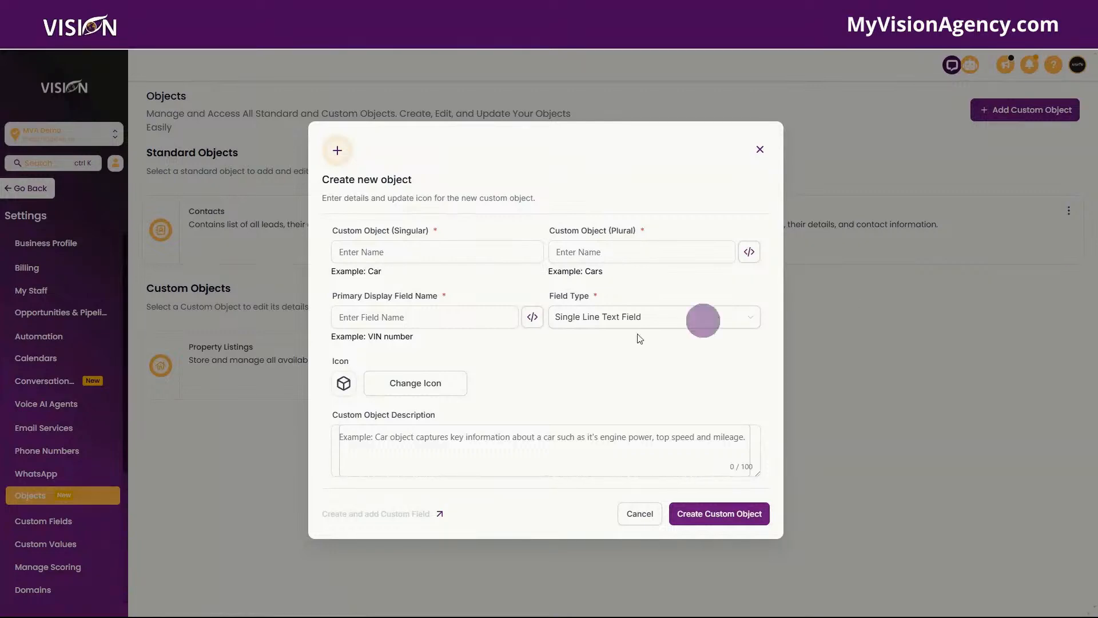
pyautogui.click(343, 250)
pyautogui.hotkey('ctrl', 'v')
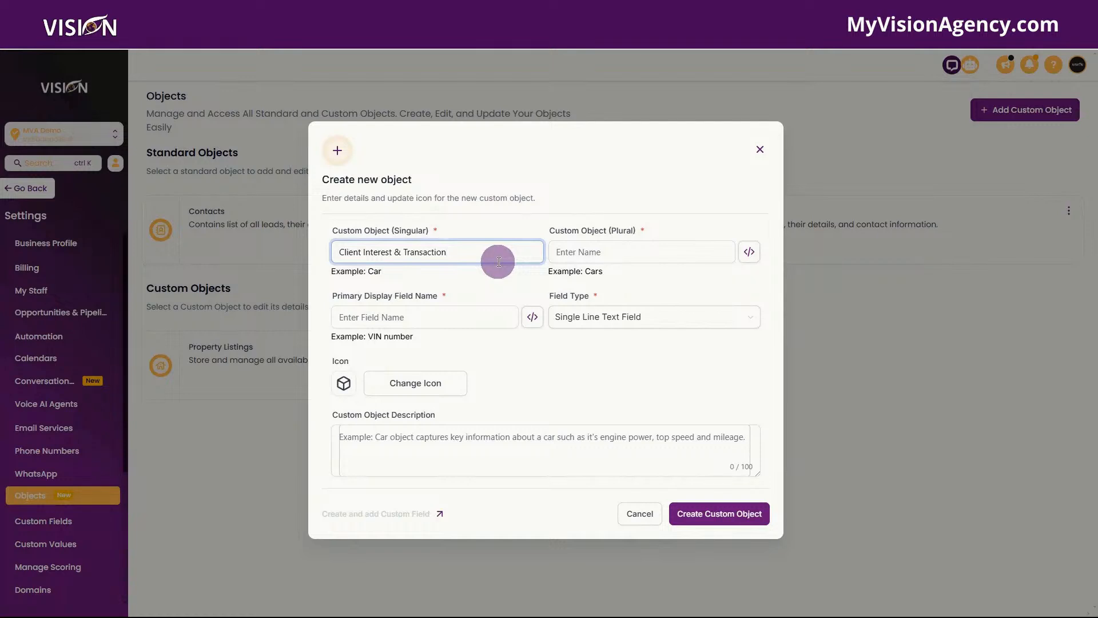
pyautogui.click(622, 250)
pyautogui.hotkey('ctrl', 'v')
pyautogui.write('s')
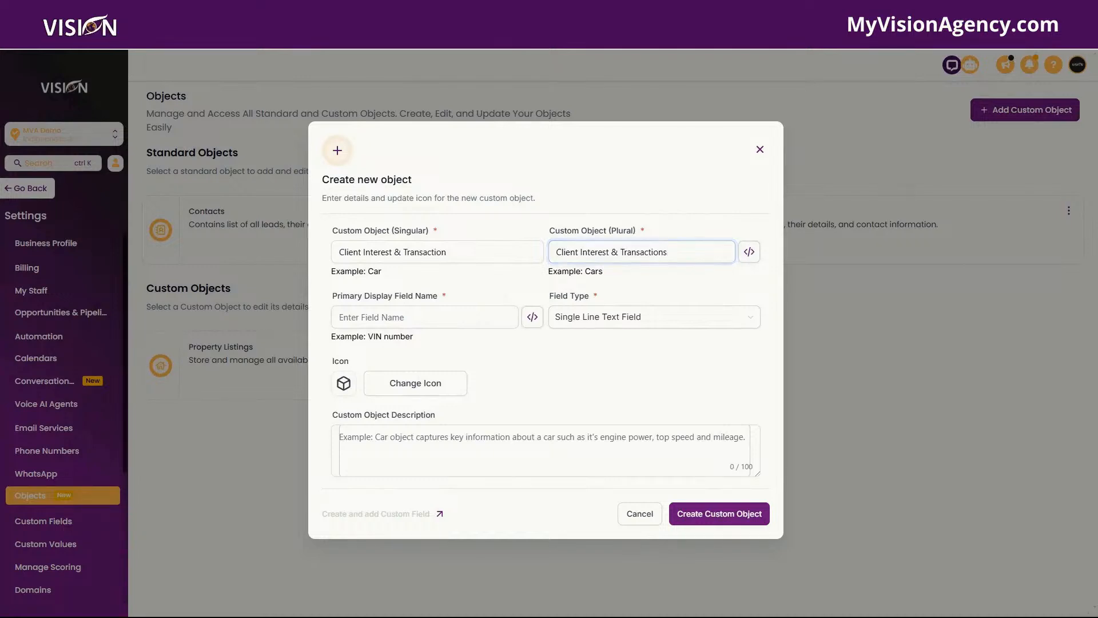
pyautogui.click(343, 314)
pyautogui.write('Client Name')
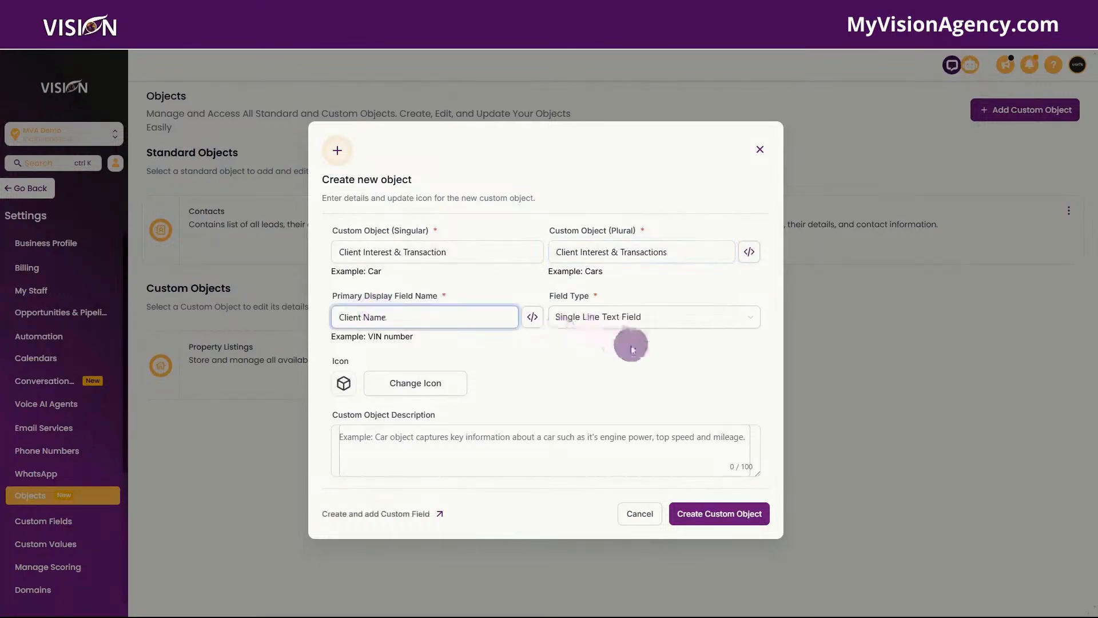
# Step: Choose a person icon, paste in the object description, and create the object
pyautogui.click(414, 384)
pyautogui.click(424, 202)
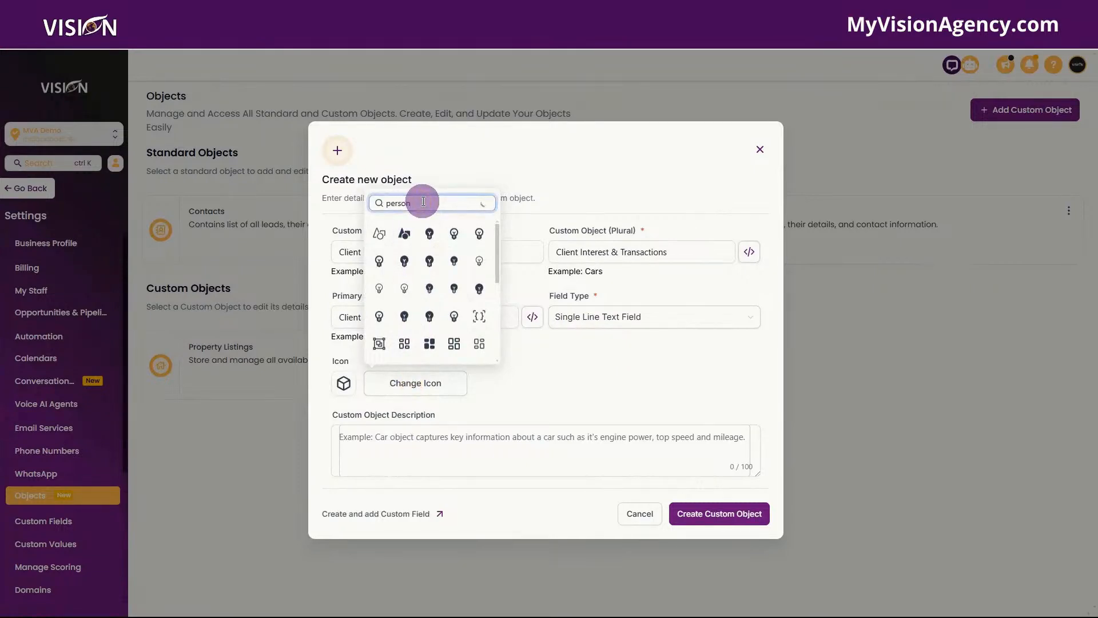
pyautogui.click(430, 233)
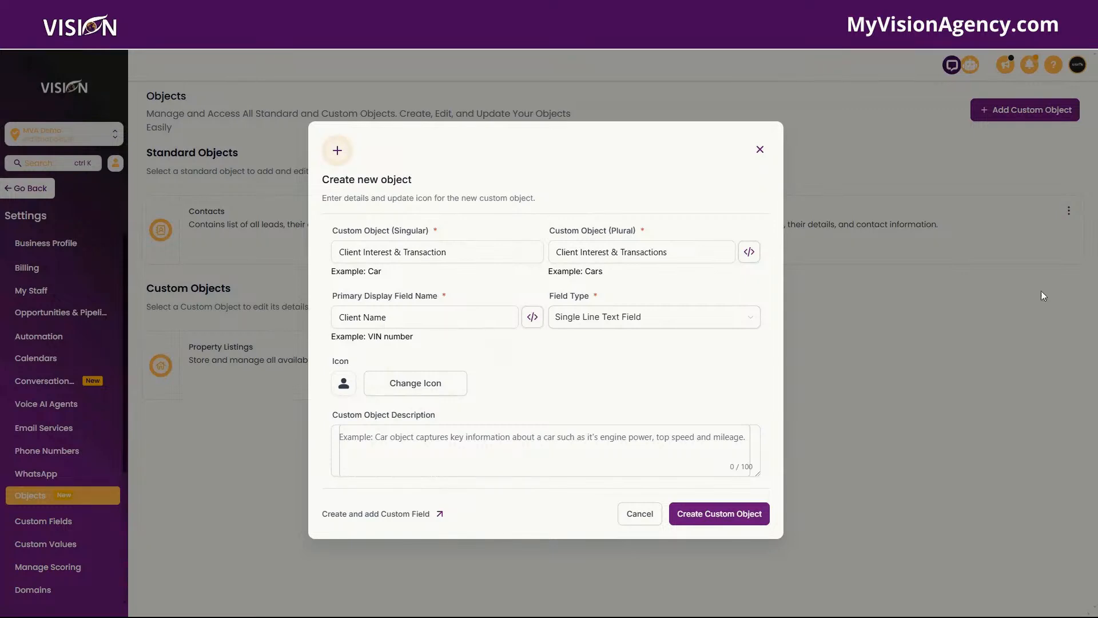
pyautogui.click(466, 454)
pyautogui.hotkey('ctrl', 'v')
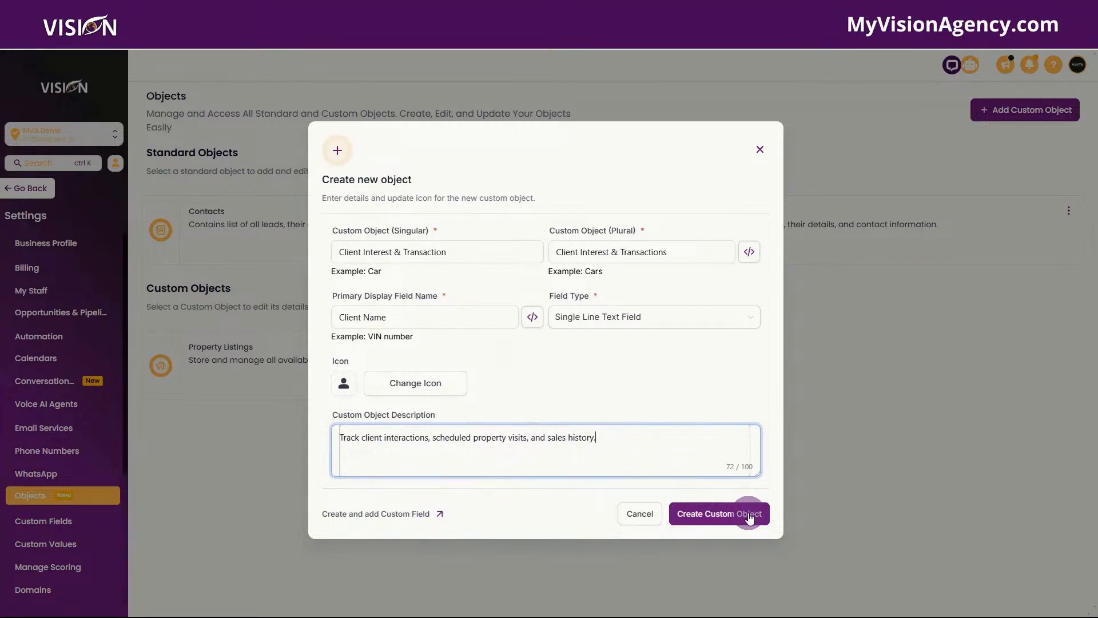
pyautogui.click(437, 513)
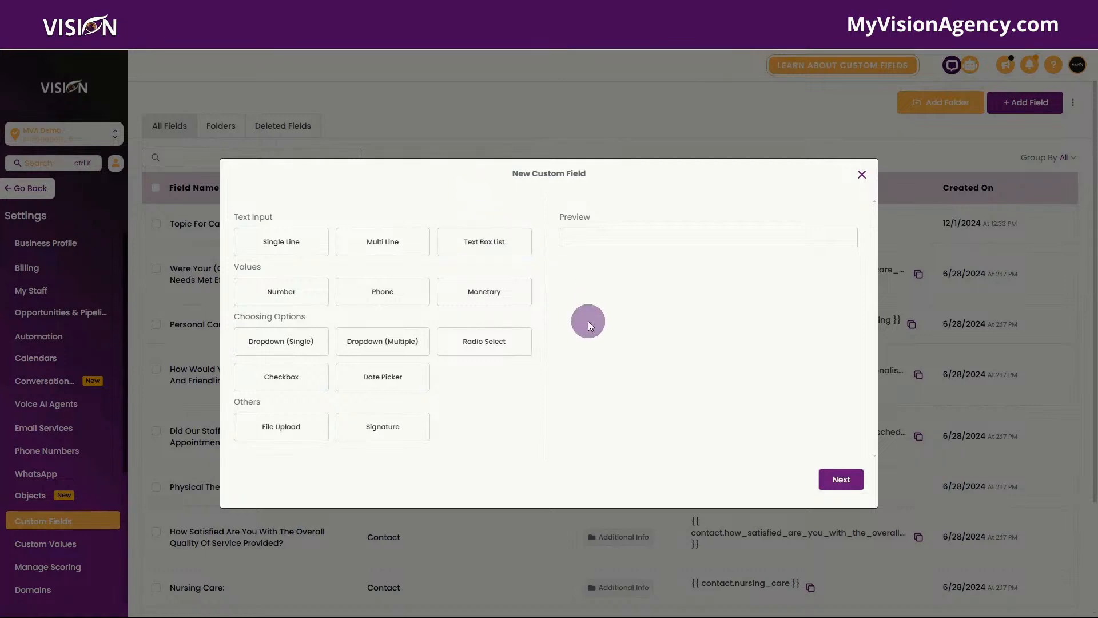
# Step: Add a Phone field named 'Client's Phone' in the Client Interest & Transaction Info group
pyautogui.click(379, 294)
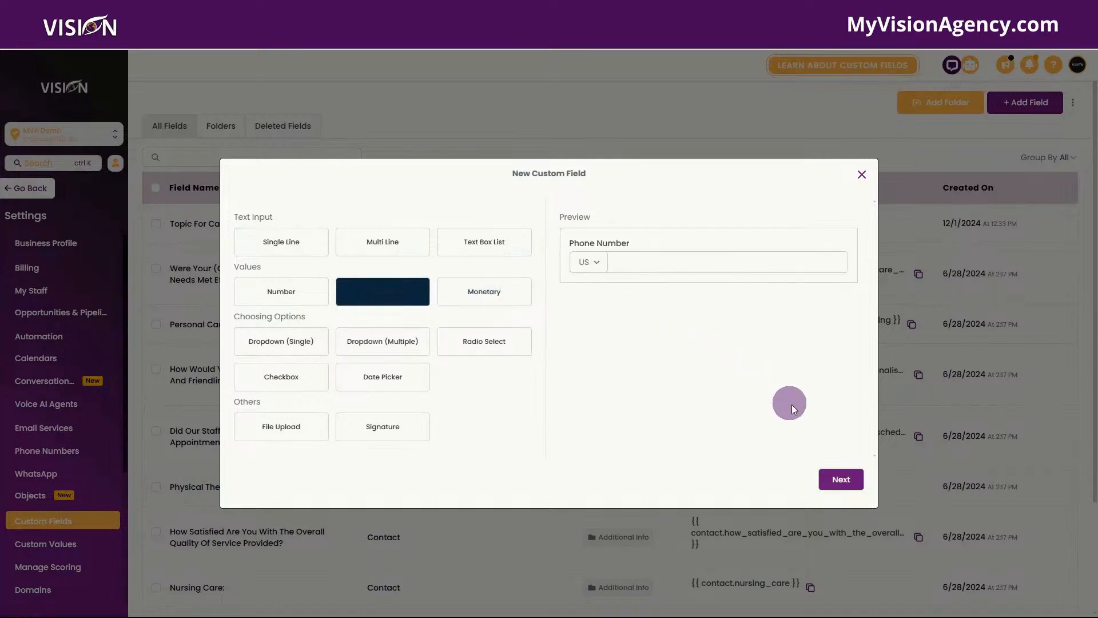
pyautogui.click(840, 480)
pyautogui.click(370, 292)
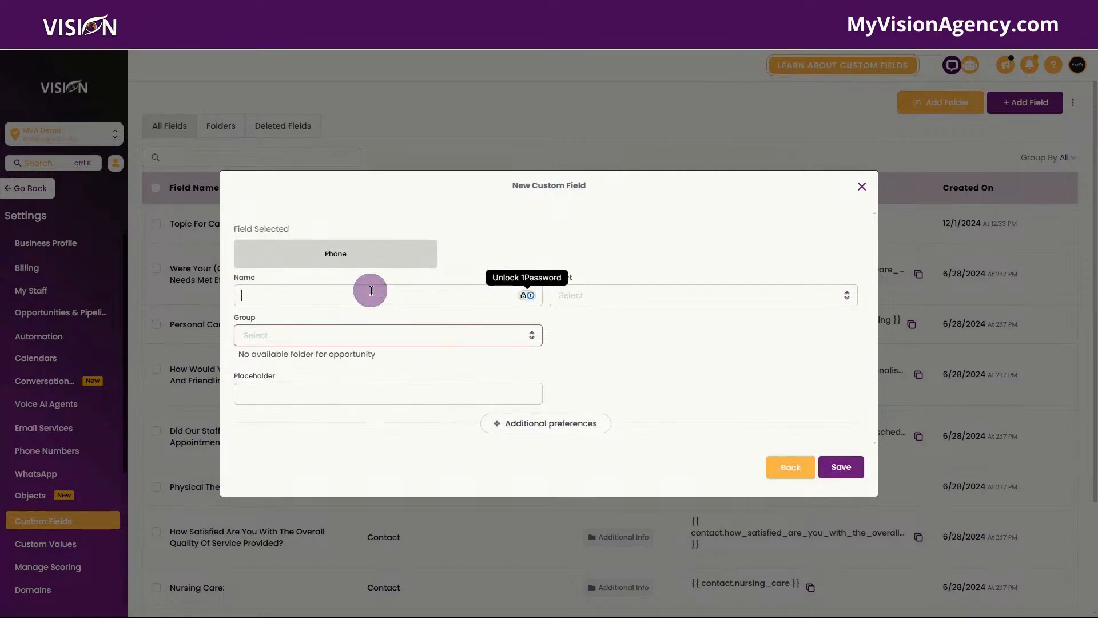
pyautogui.write("Client's Phone")
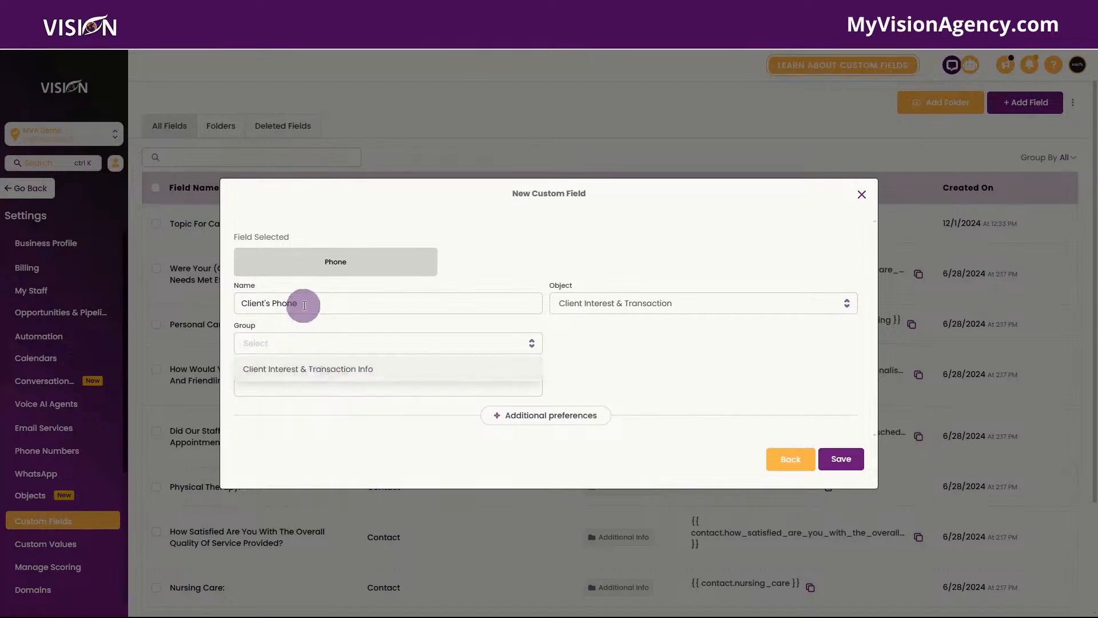
pyautogui.click(320, 371)
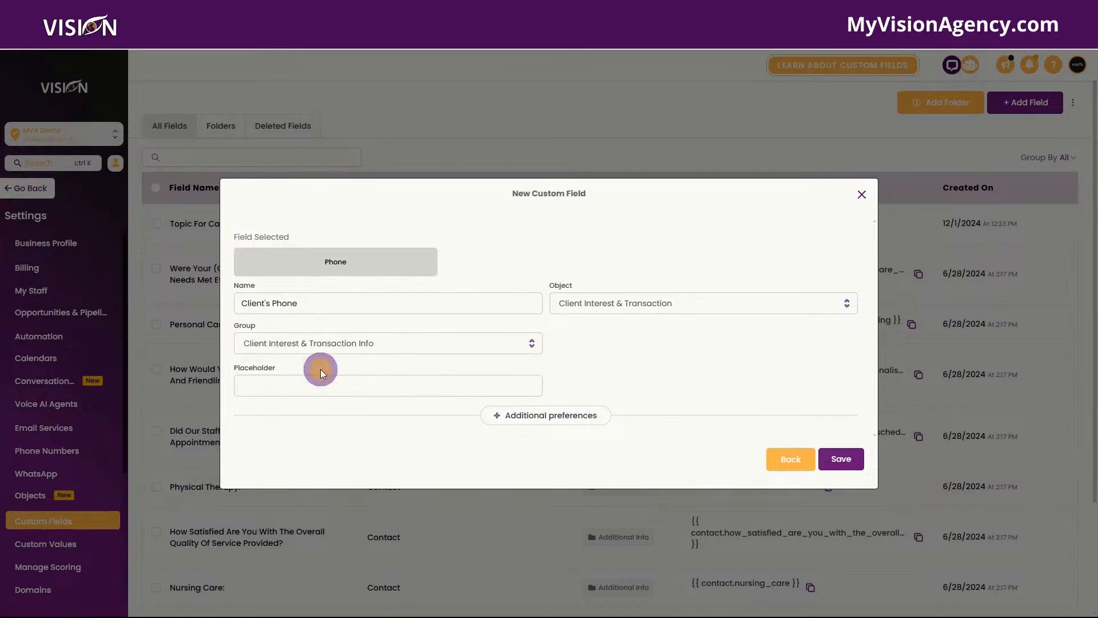
pyautogui.click(842, 458)
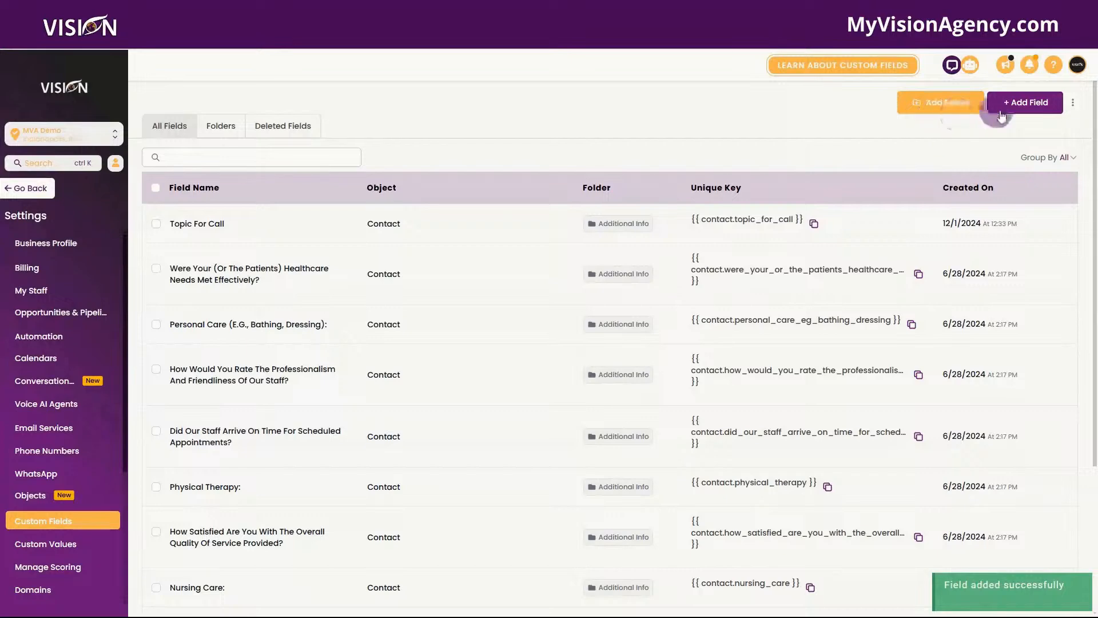
# Step: Add a Single Line field named 'Client's Email' in the Client Interest & Transaction Info group
pyautogui.click(1024, 103)
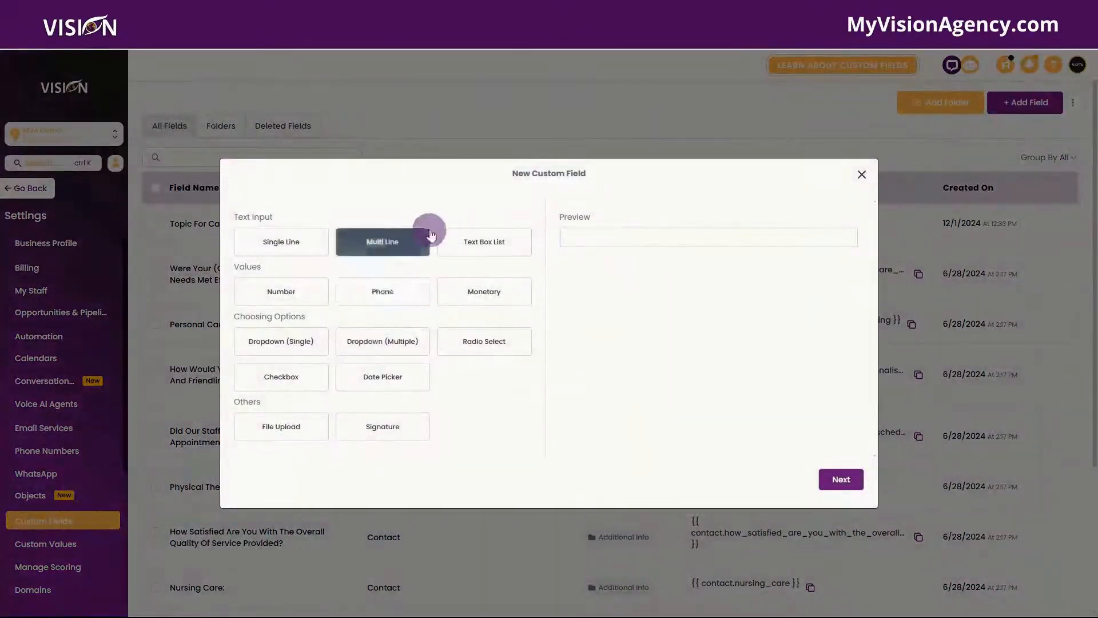
pyautogui.click(278, 243)
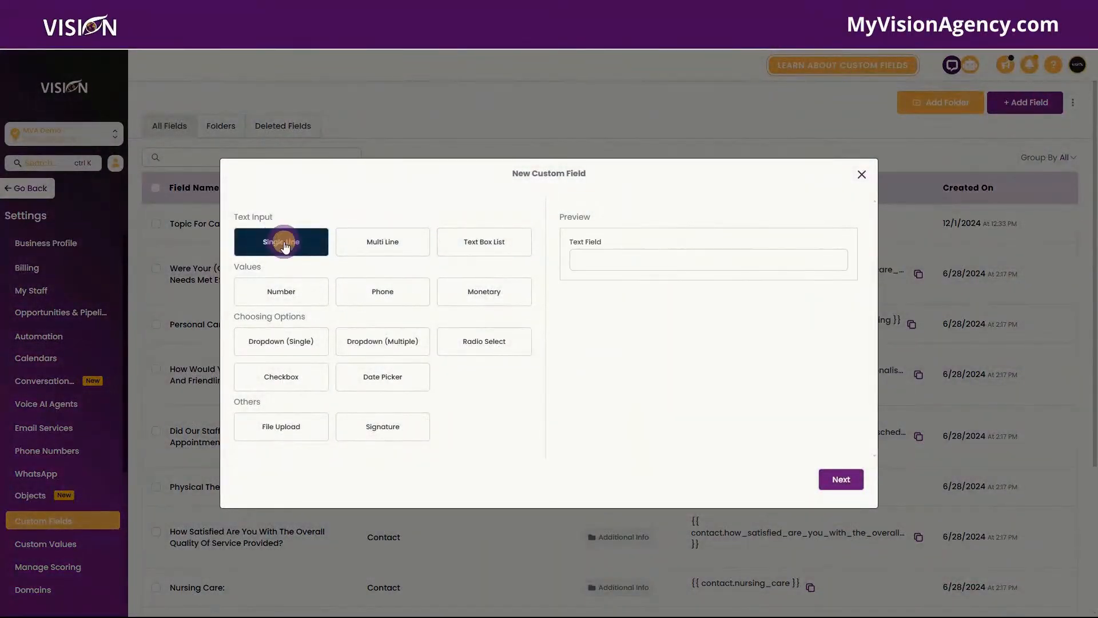
pyautogui.click(841, 478)
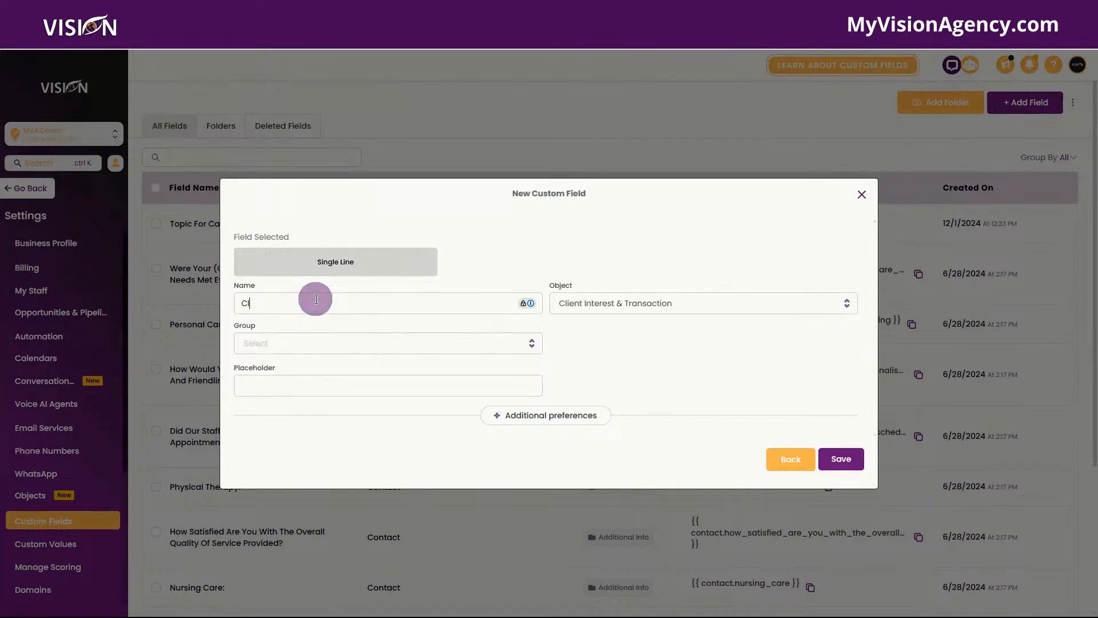
pyautogui.click(316, 299)
pyautogui.write("Client's Email")
pyautogui.click(251, 304)
pyautogui.write('i')
pyautogui.click(265, 342)
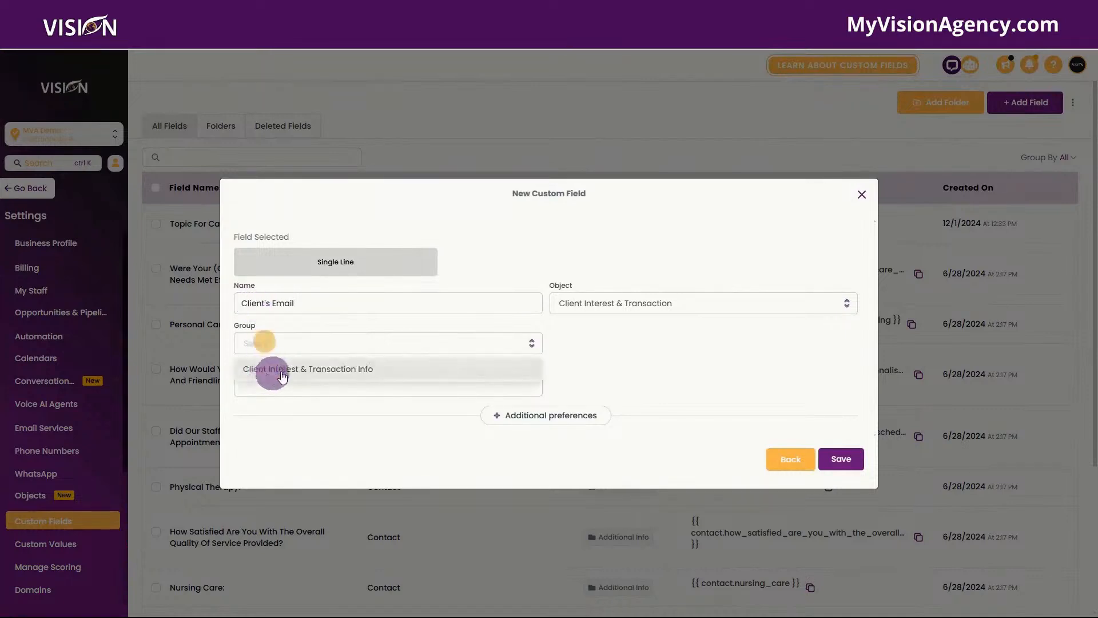
pyautogui.click(304, 370)
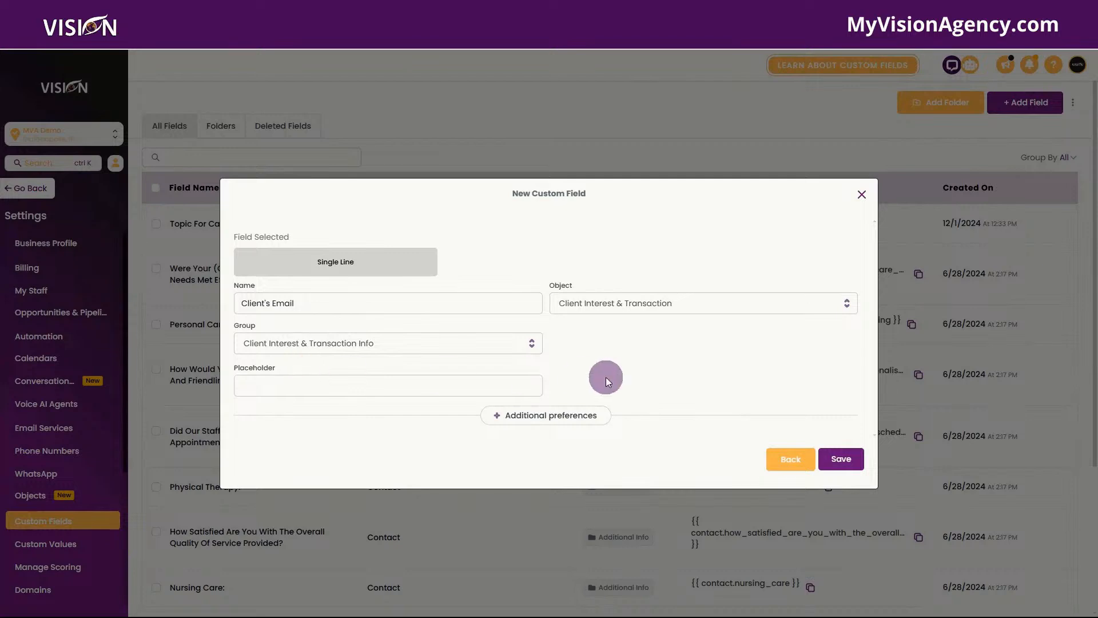
pyautogui.click(843, 461)
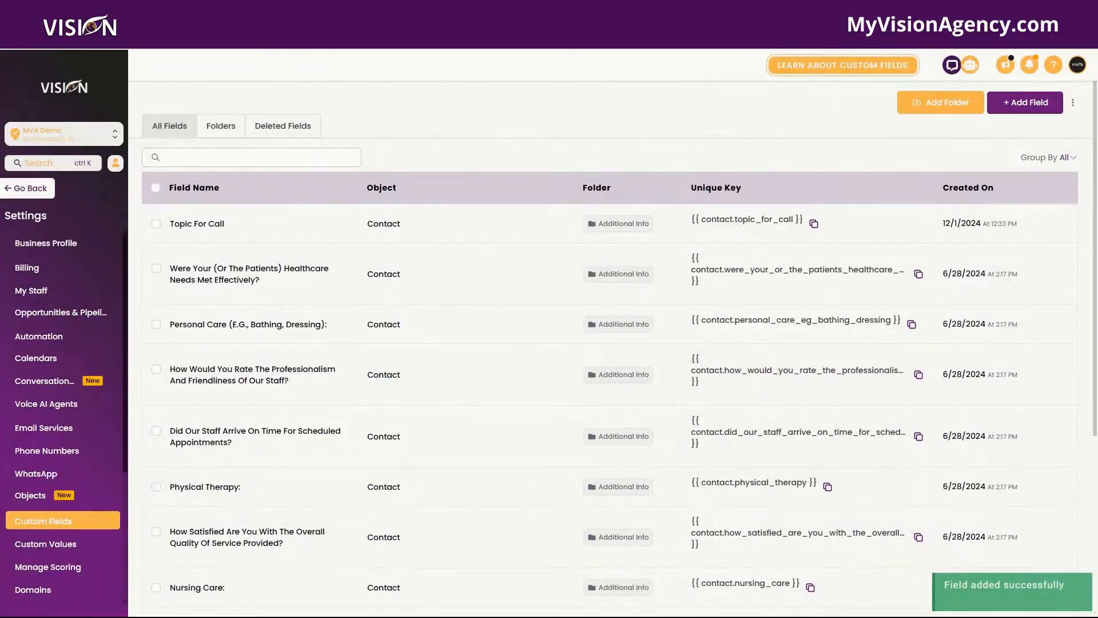
pyautogui.click(1016, 103)
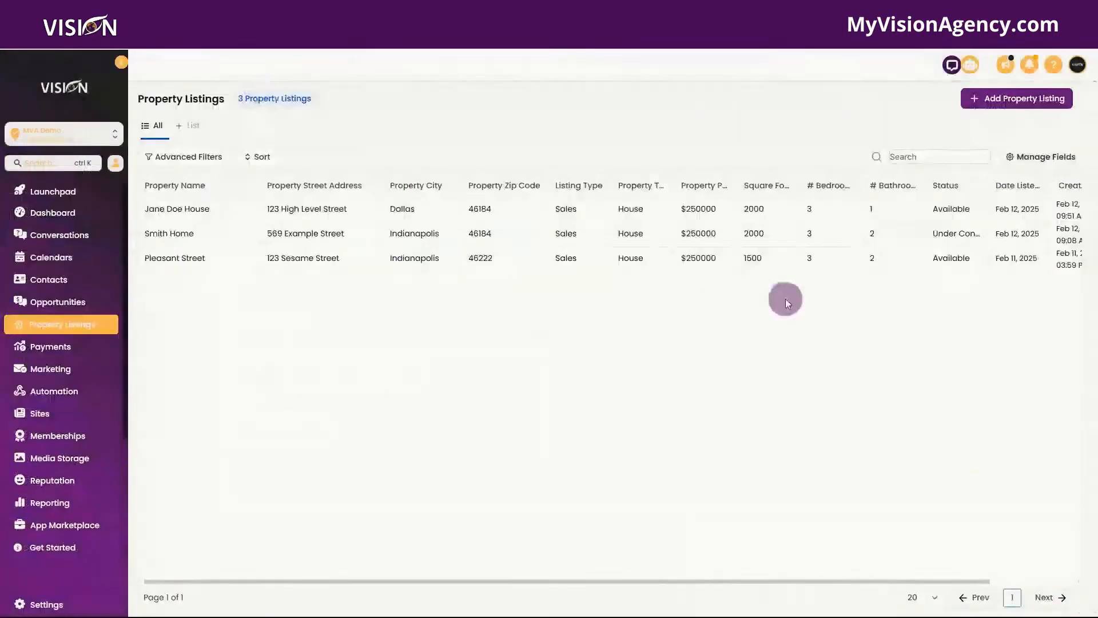
pyautogui.click(1022, 102)
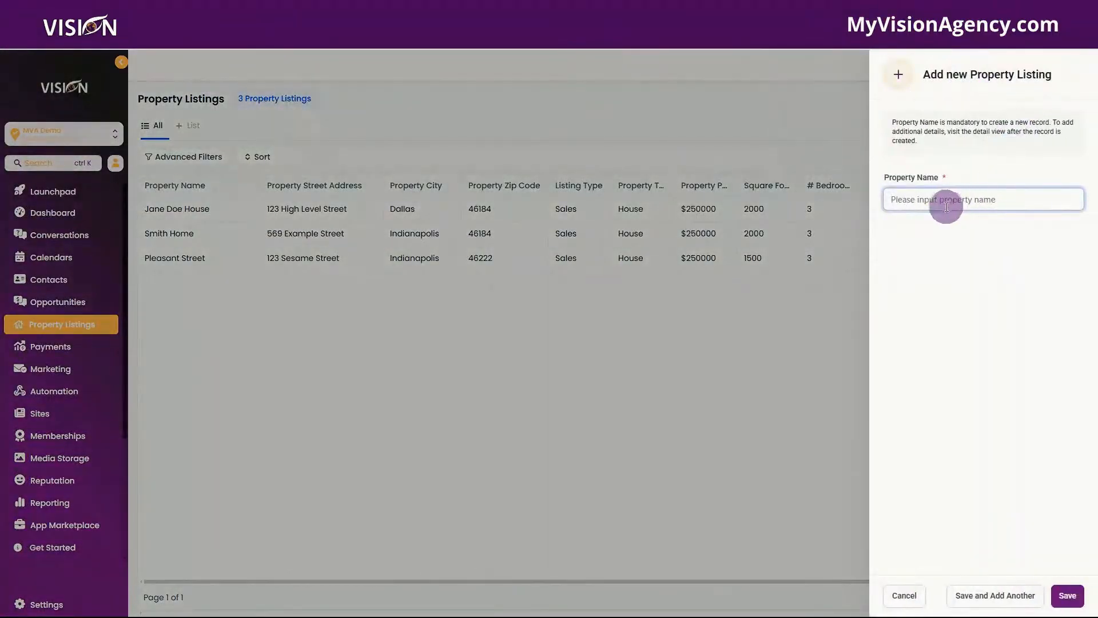
pyautogui.click(192, 211)
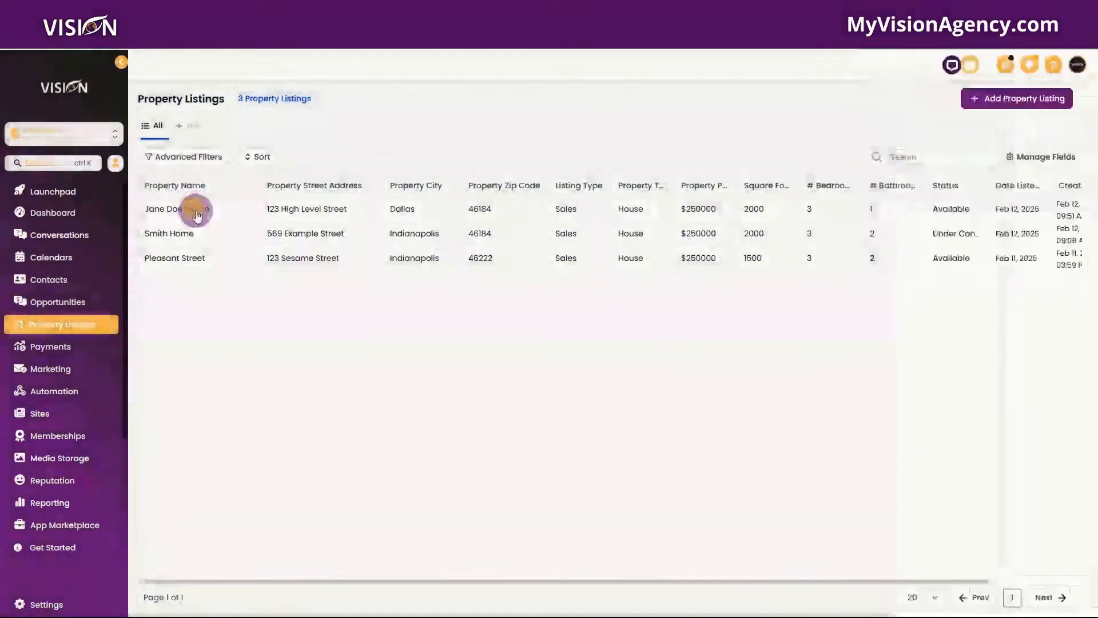
pyautogui.click(196, 209)
pyautogui.scroll(-4, 864, 278)
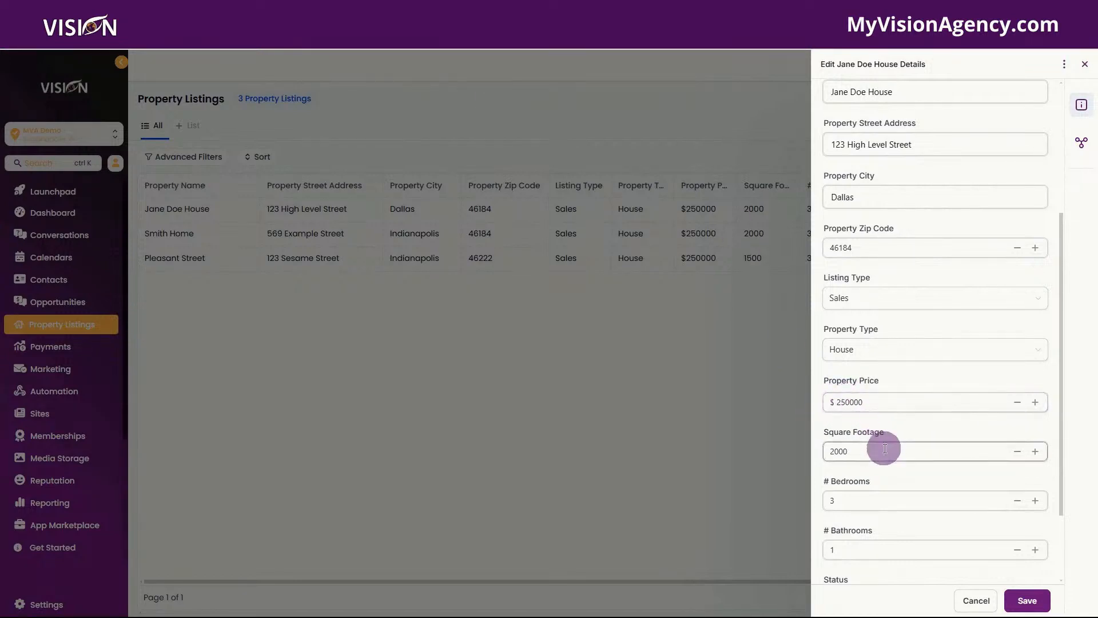
pyautogui.scroll(-3, 856, 506)
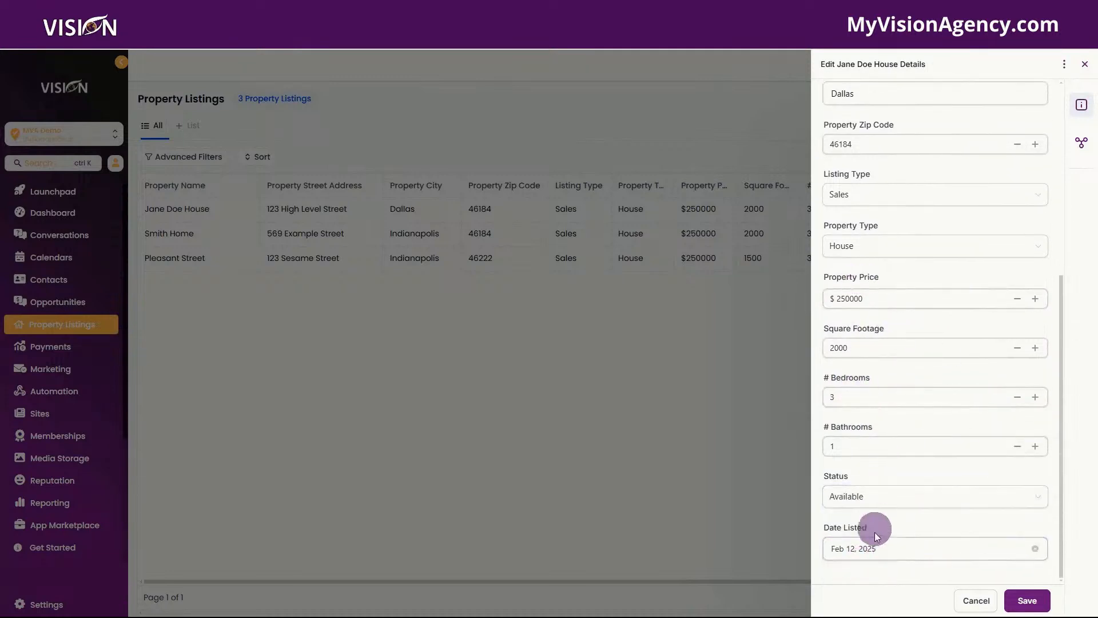
pyautogui.click(878, 496)
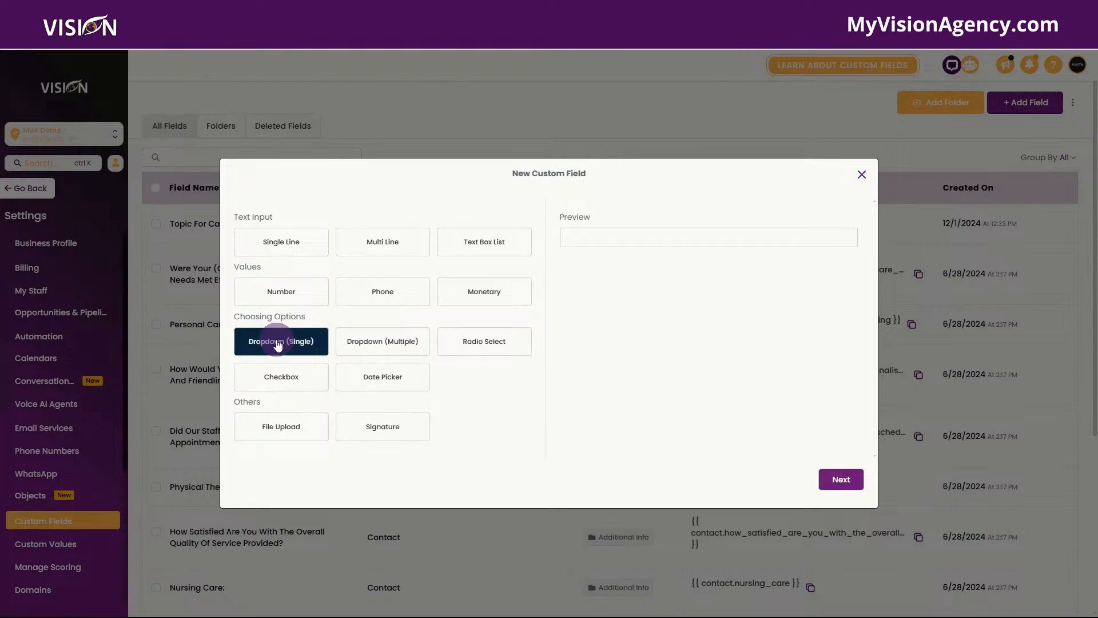
# Step: Preview the dropdown, radio, checkbox, date picker, file upload and signature field types
pyautogui.click(413, 348)
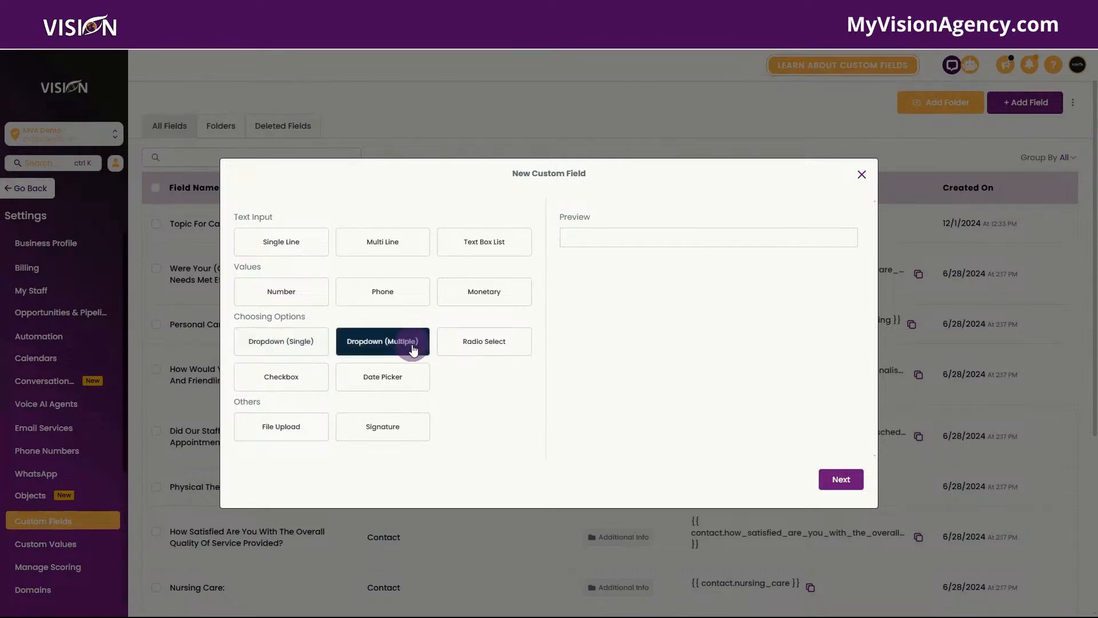
pyautogui.click(483, 343)
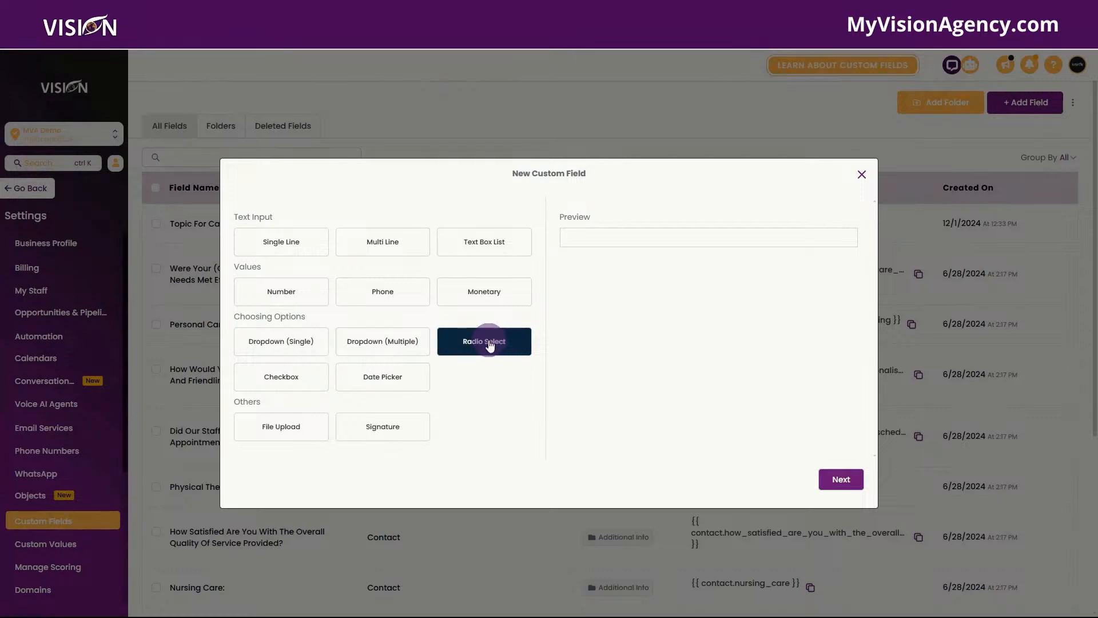
pyautogui.click(281, 378)
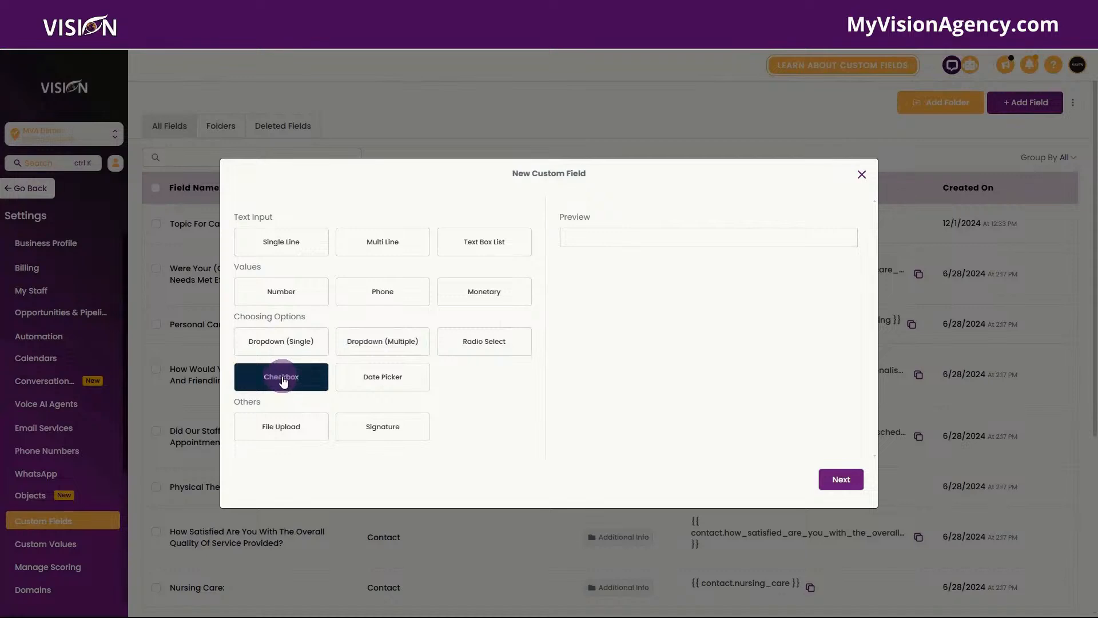
pyautogui.click(408, 388)
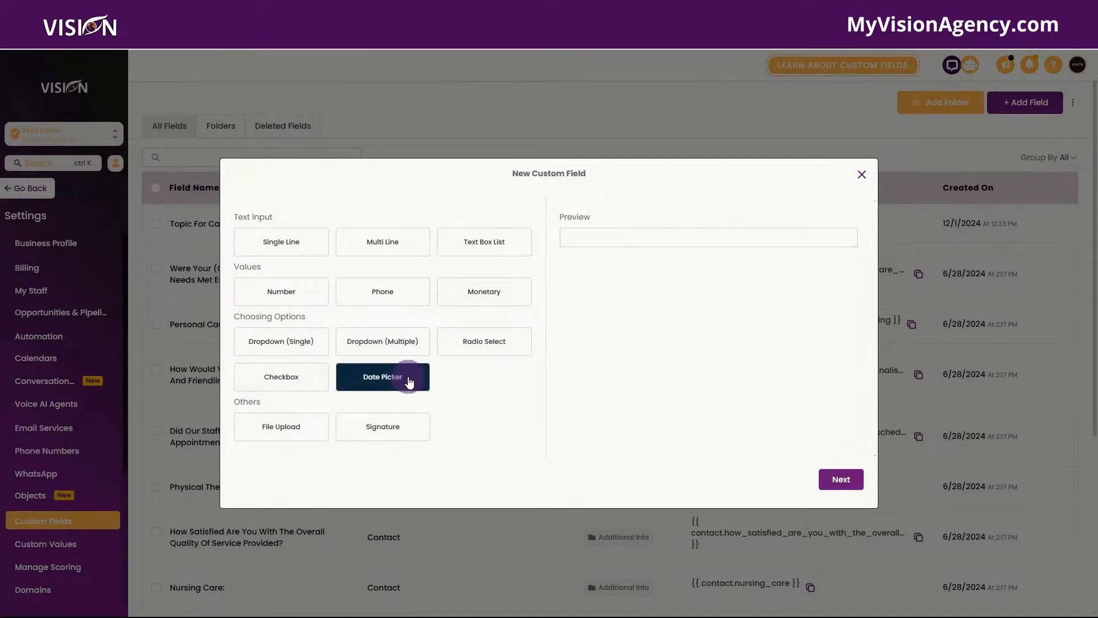
pyautogui.click(258, 432)
pyautogui.click(426, 437)
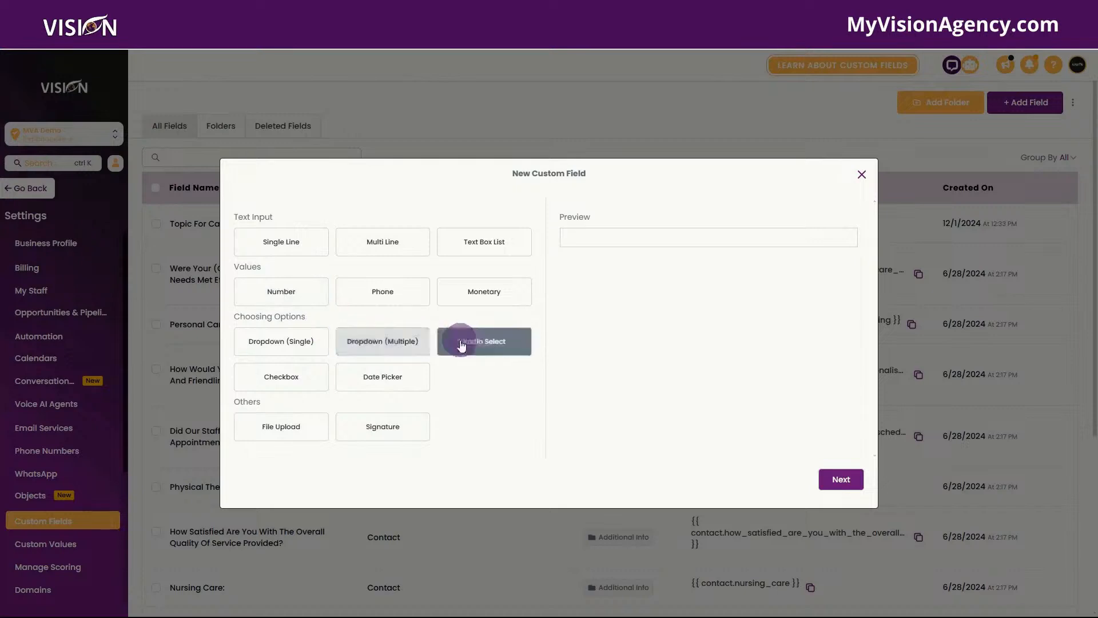
# Step: Save a Date Picker field named Visit Scheduled Date in the Client Interest & Transaction Info group
pyautogui.click(365, 384)
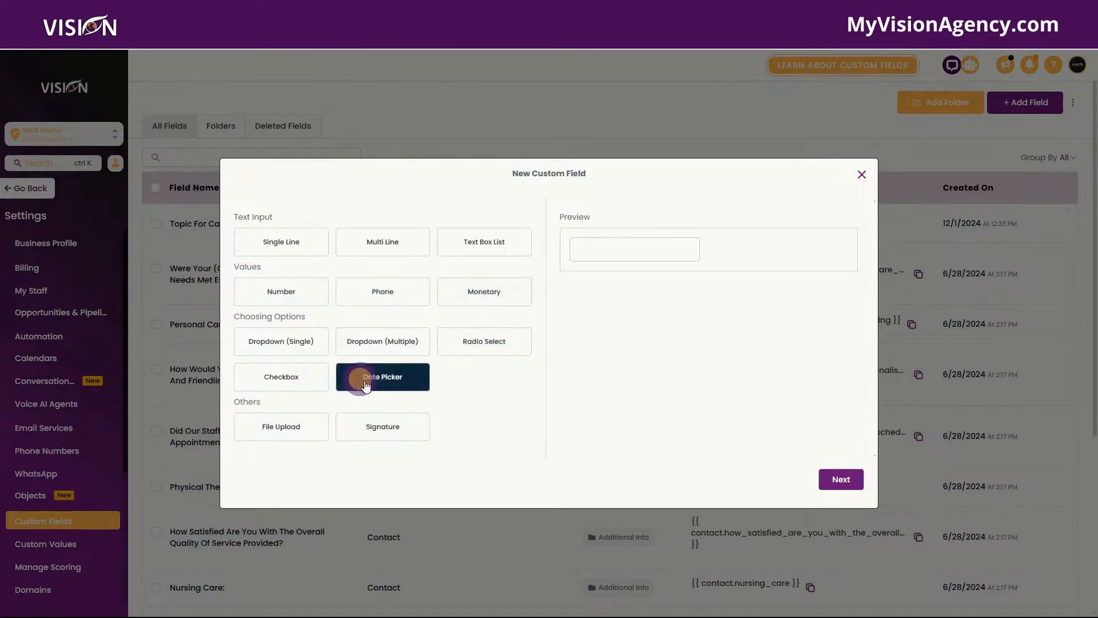
pyautogui.click(840, 478)
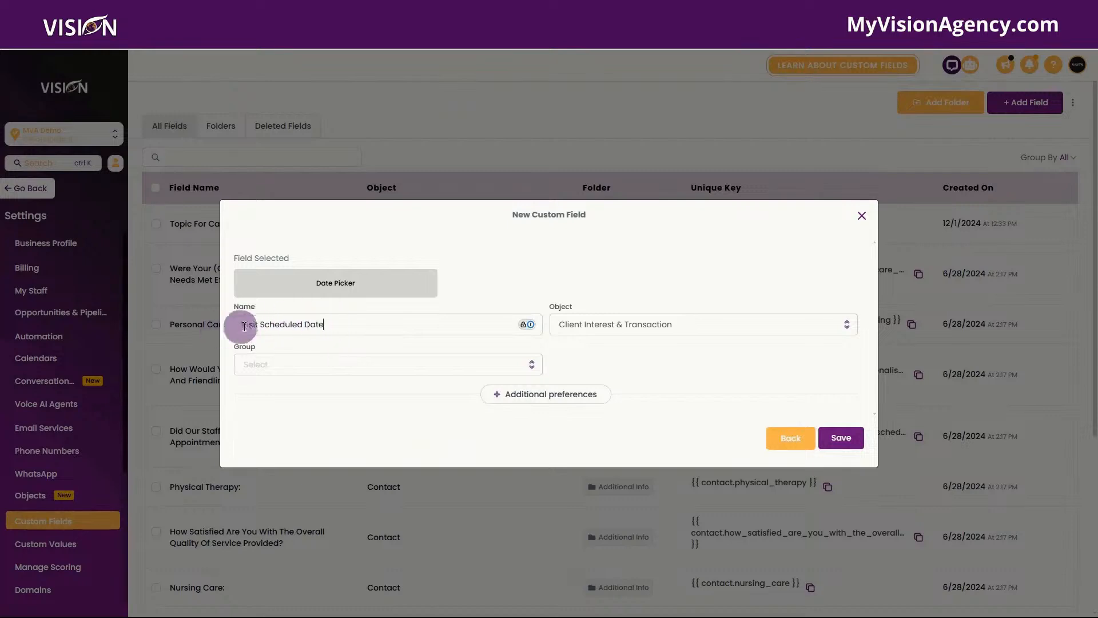
pyautogui.click(307, 370)
pyautogui.click(304, 389)
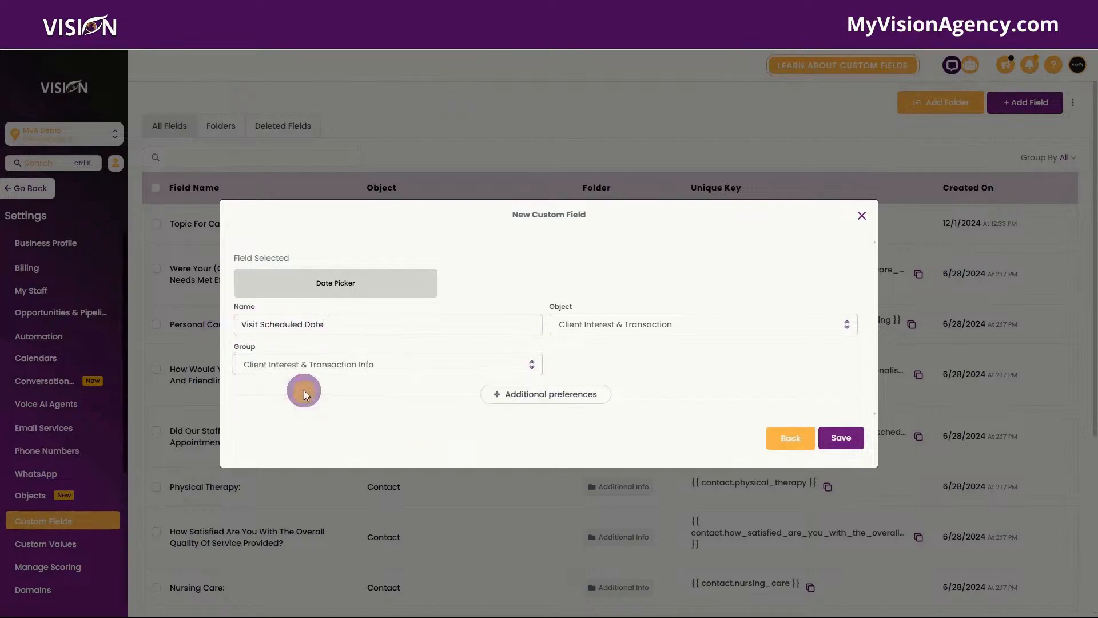
pyautogui.click(842, 438)
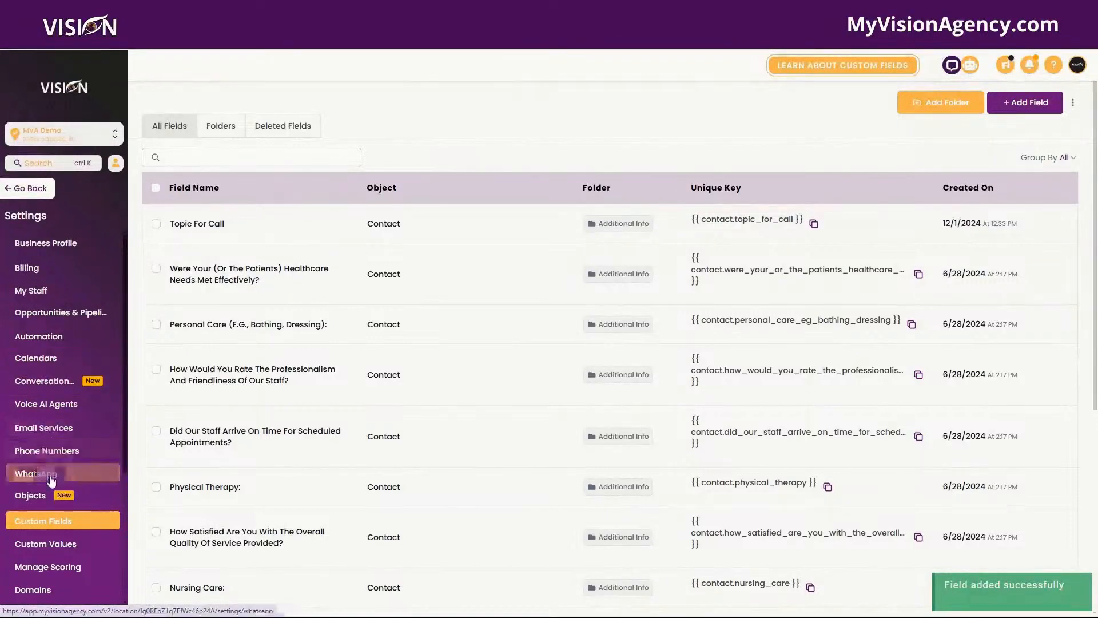
# Step: Start a new association on the Client Interest & Transactions object's Associations page
pyautogui.click(49, 496)
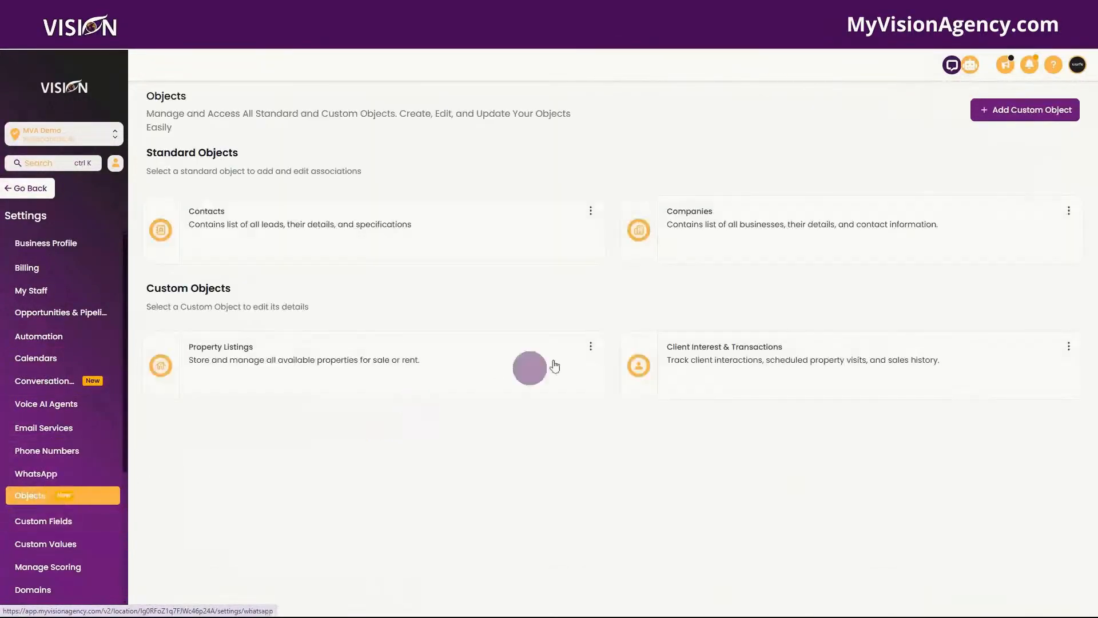
pyautogui.click(809, 368)
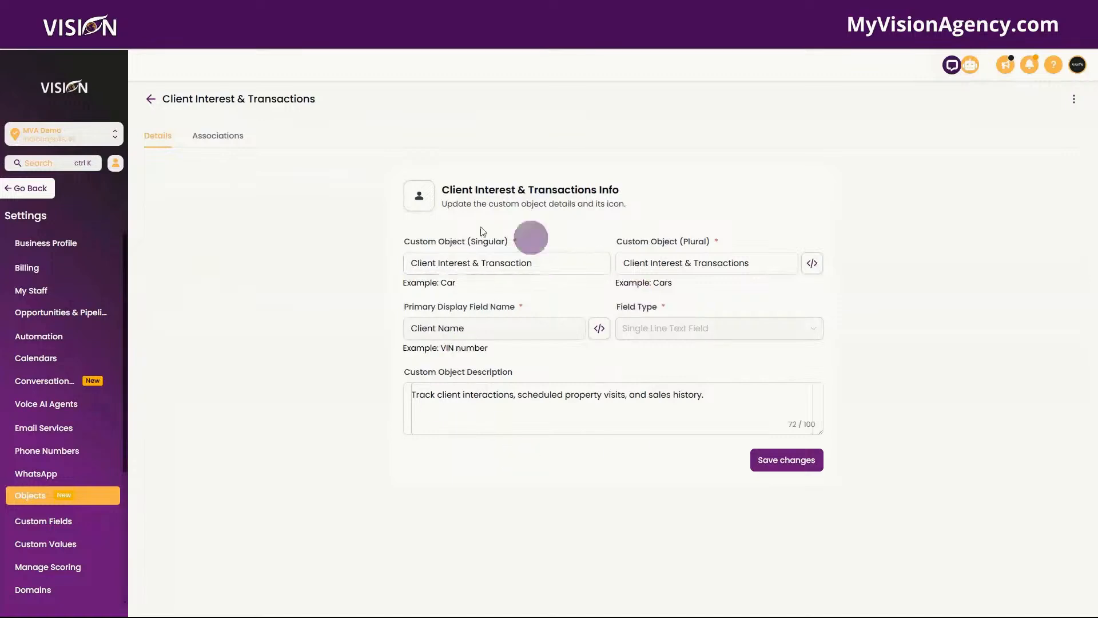
pyautogui.click(231, 135)
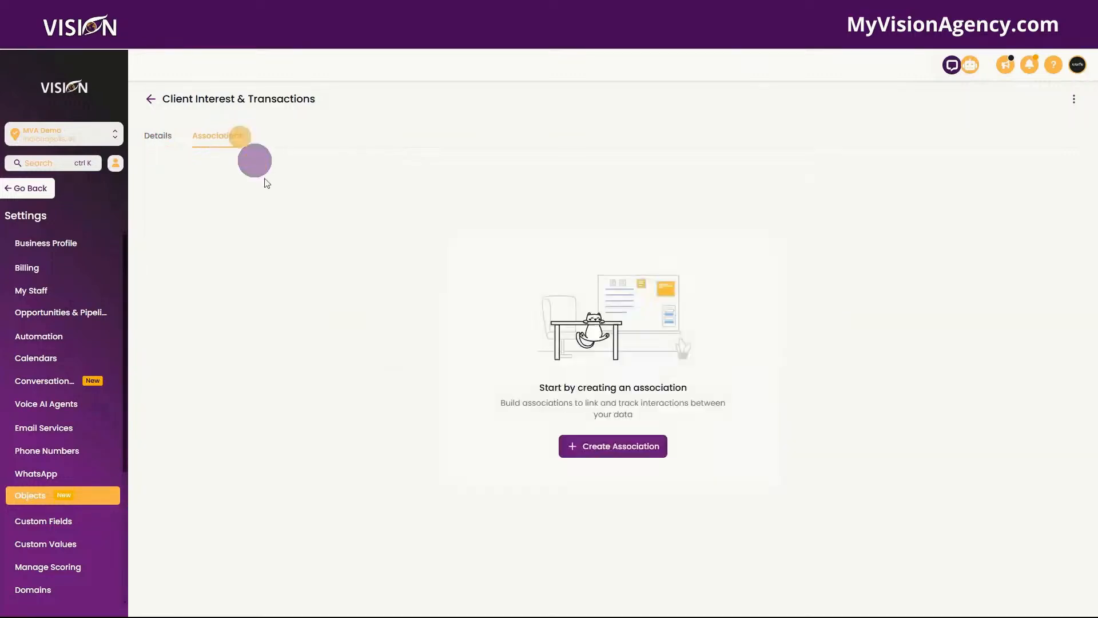
pyautogui.click(622, 452)
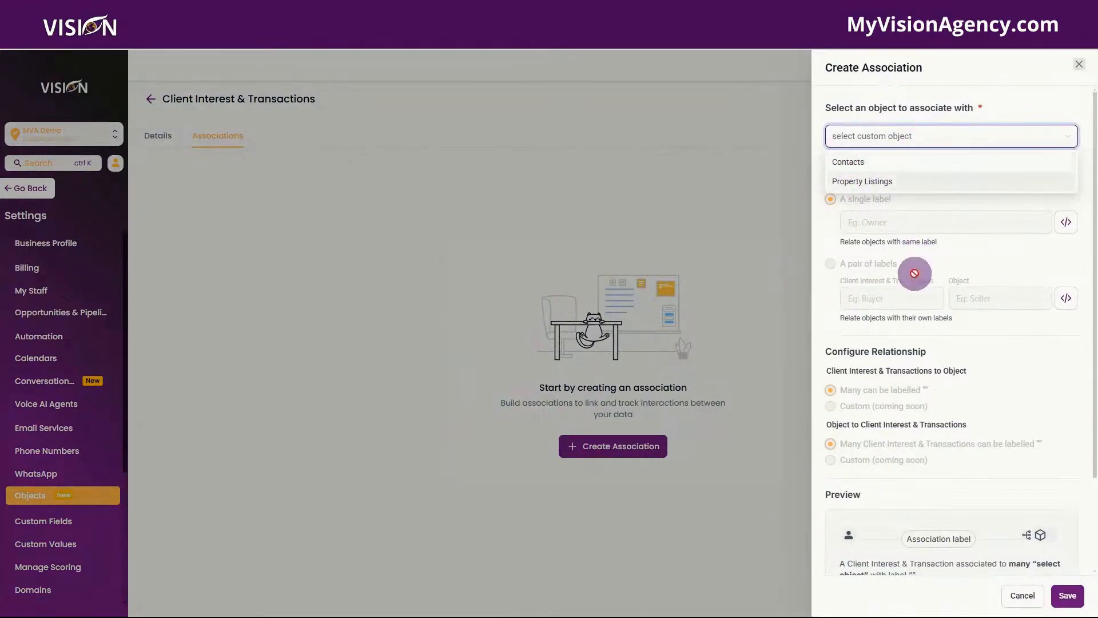
# Step: Cancel the association, return to Objects, and leave settings for the main menu
pyautogui.click(1018, 596)
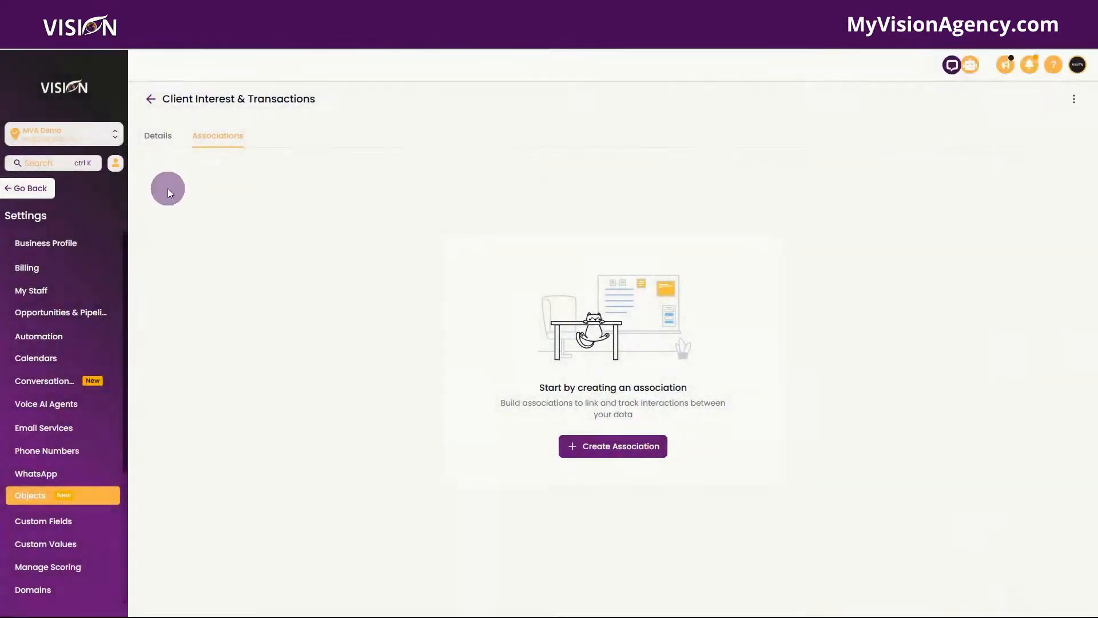
pyautogui.click(148, 108)
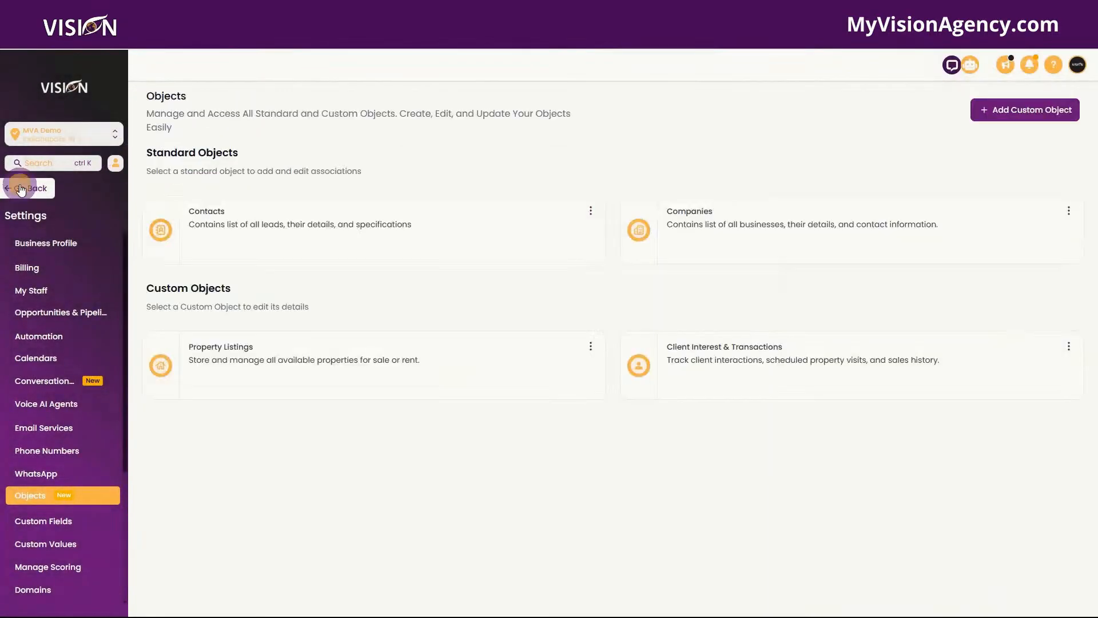
pyautogui.click(23, 188)
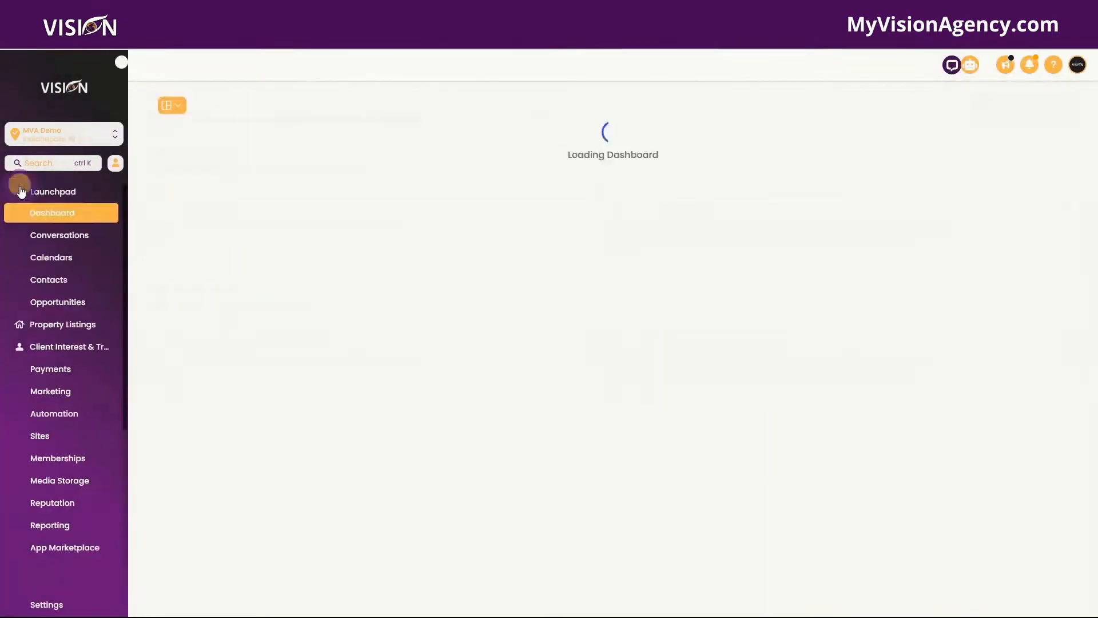
# Step: Add and save a Client Interest & Transaction record using the sample client's name
pyautogui.click(61, 326)
pyautogui.click(65, 347)
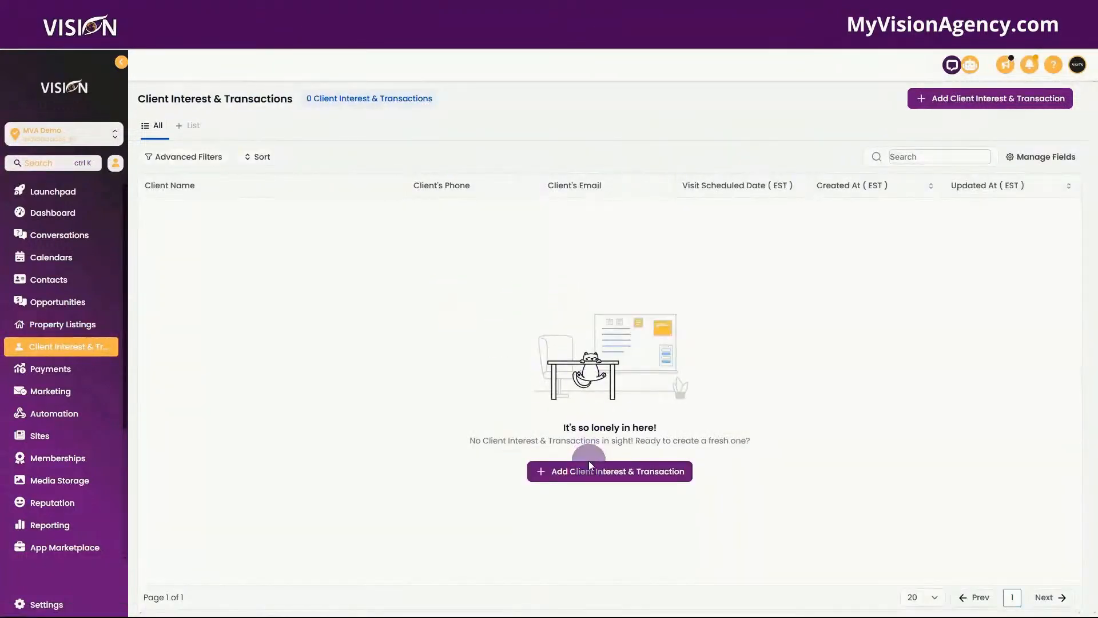
pyautogui.click(592, 477)
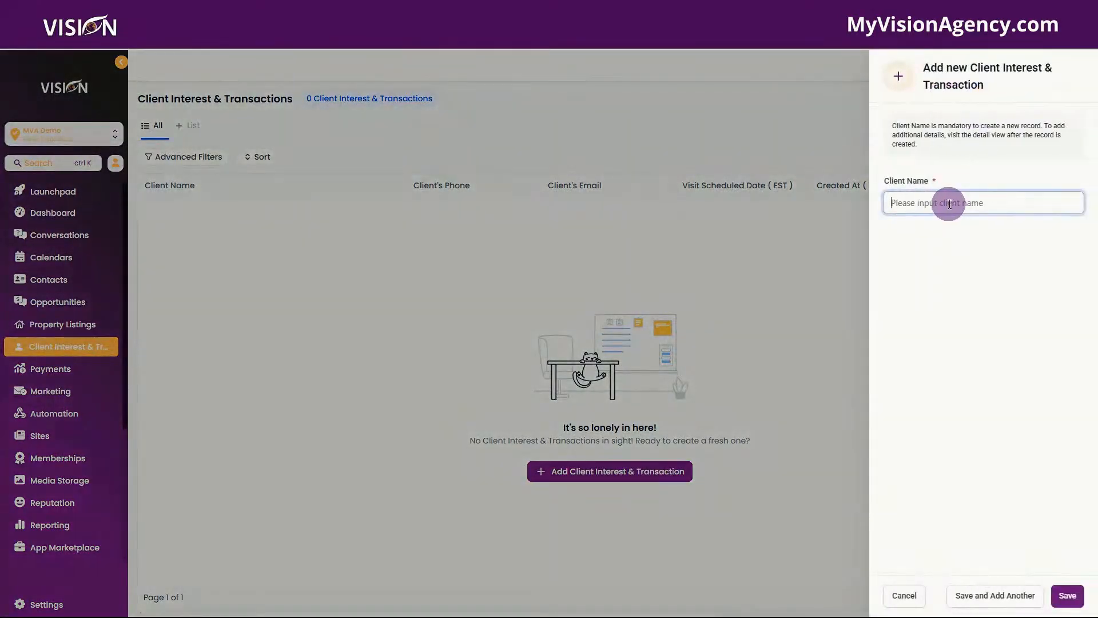
pyautogui.write('Jane Doe')
pyautogui.click(1068, 598)
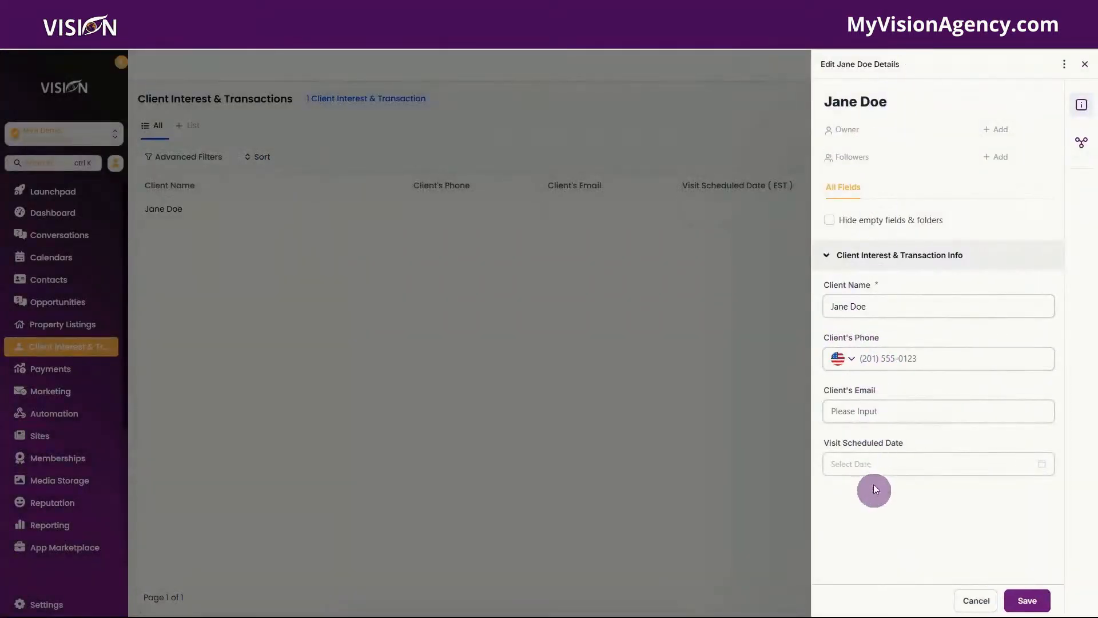
# Step: Assign a team member as owner and another as follower of the client record
pyautogui.click(995, 129)
pyautogui.click(940, 195)
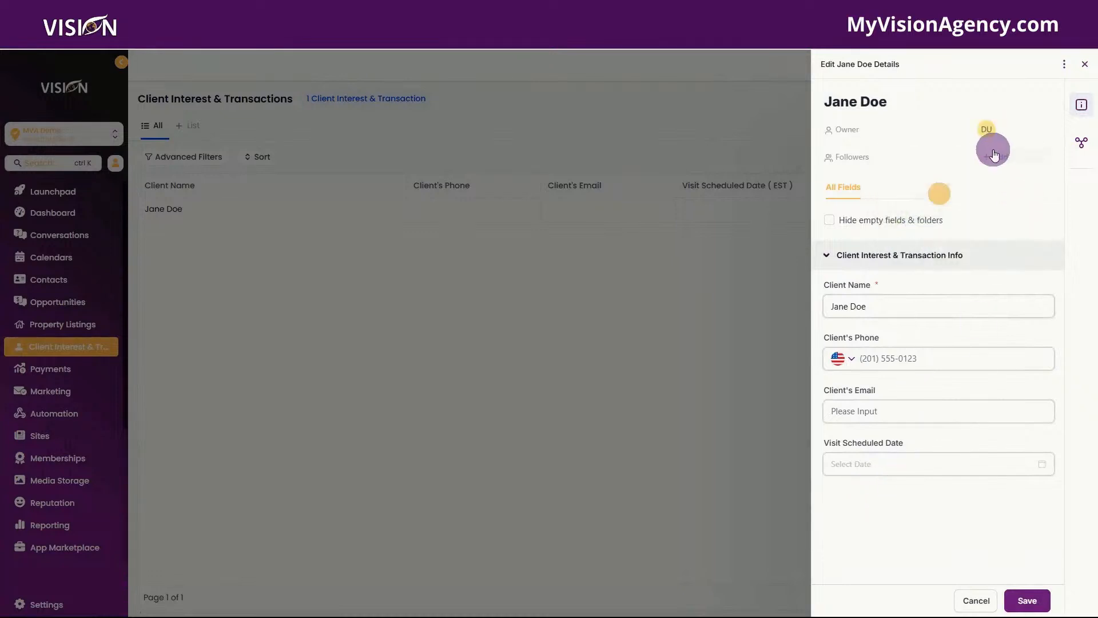
pyautogui.click(995, 157)
pyautogui.click(920, 253)
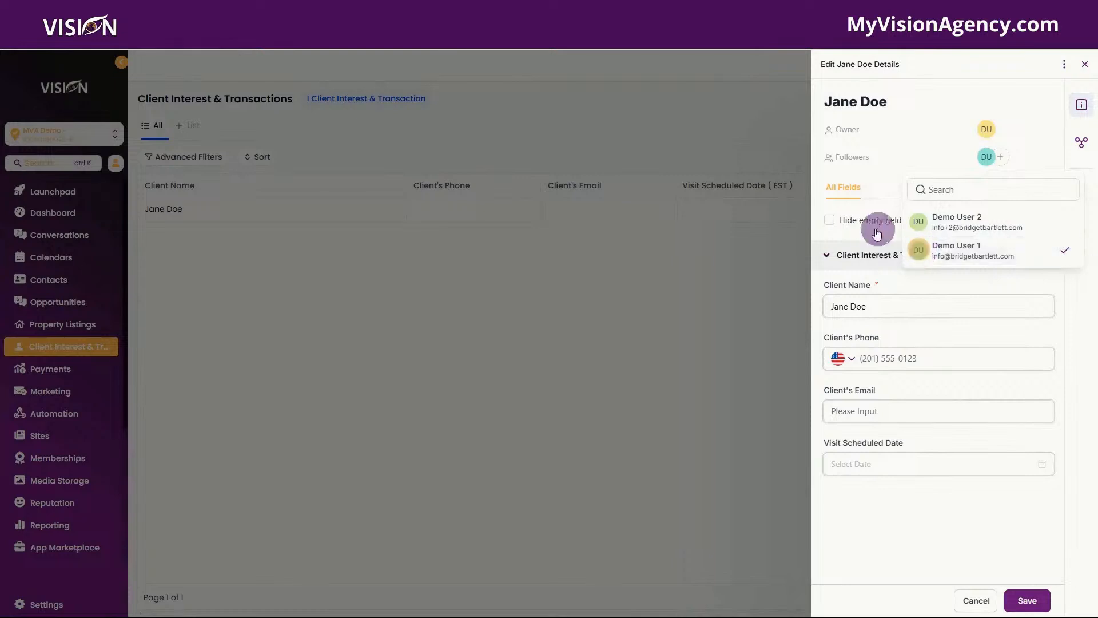
pyautogui.click(881, 280)
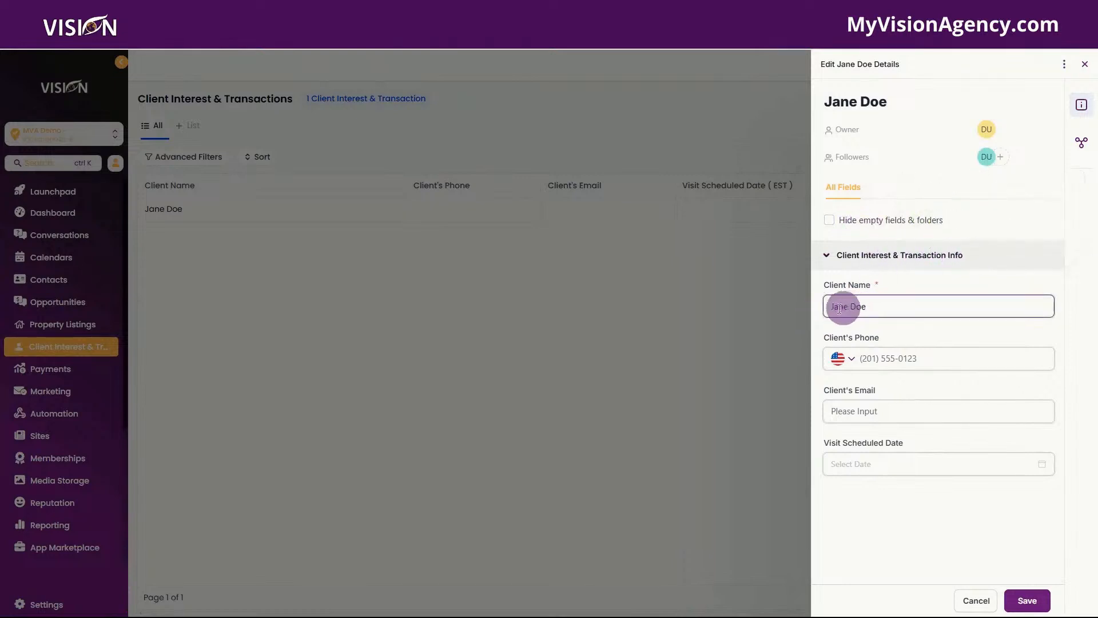
# Step: Set Visit Scheduled Date to Feb 12, 2025, save, and close the record details
pyautogui.click(887, 358)
pyautogui.click(881, 413)
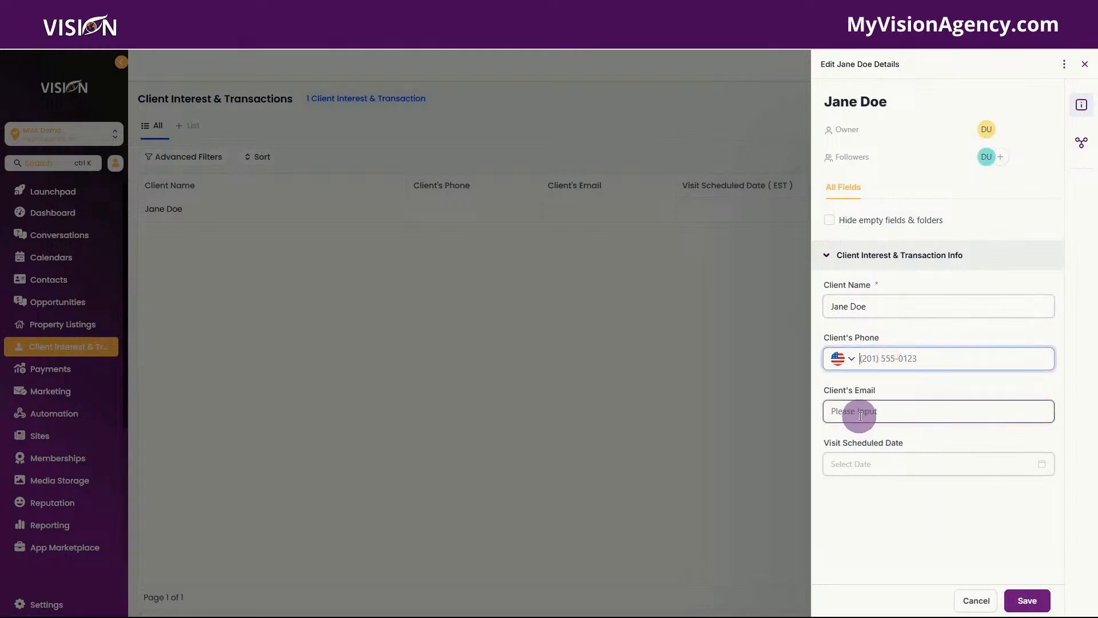
pyautogui.click(886, 466)
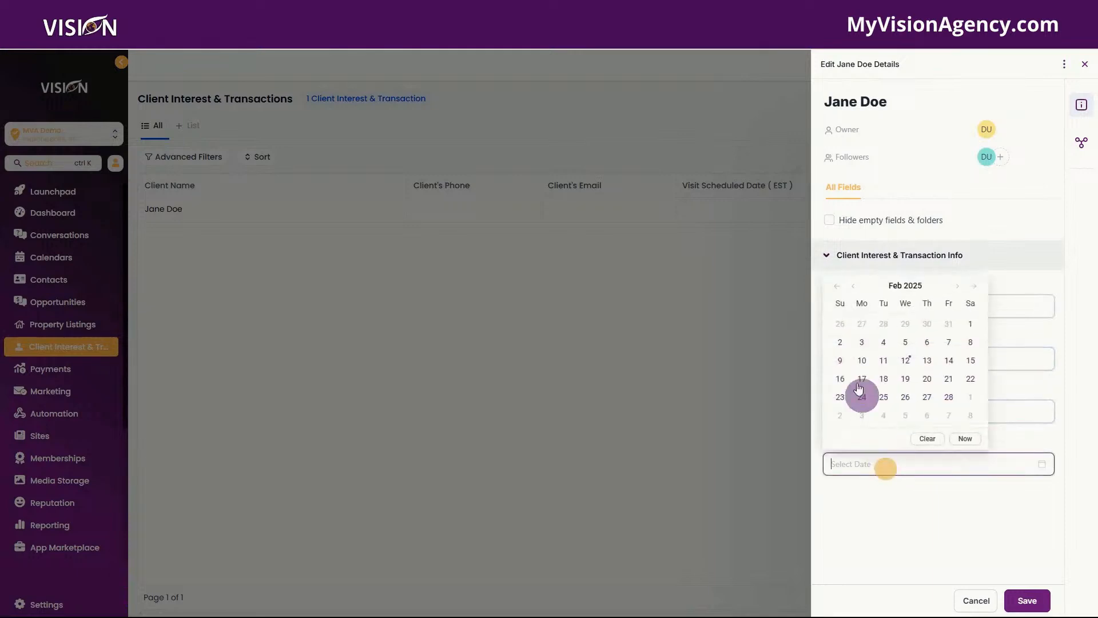
pyautogui.click(906, 360)
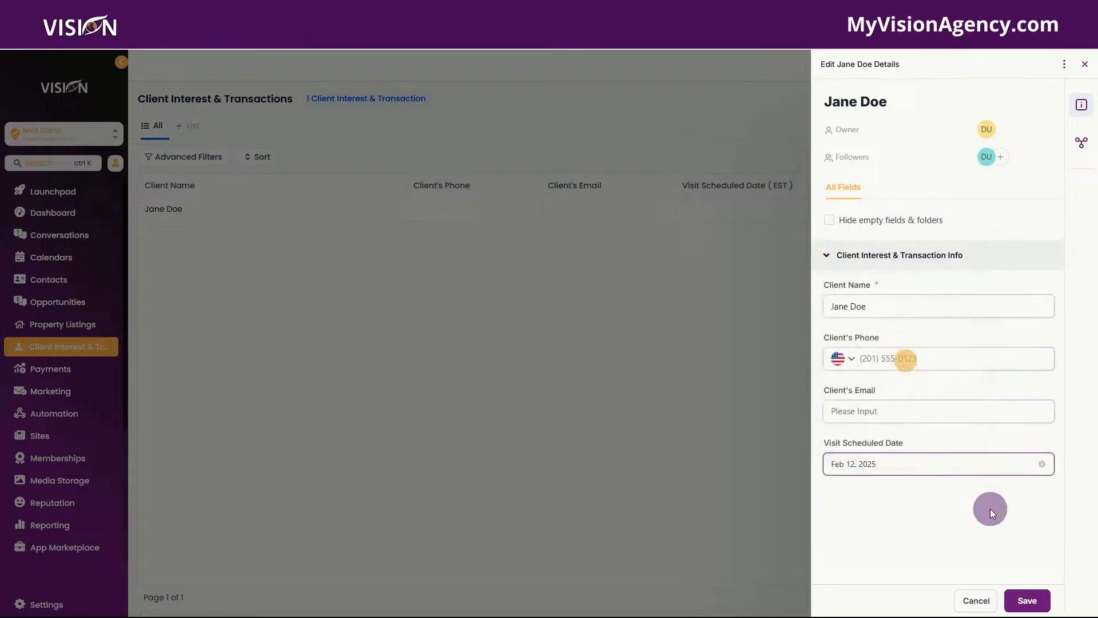
pyautogui.click(1027, 601)
pyautogui.click(1082, 144)
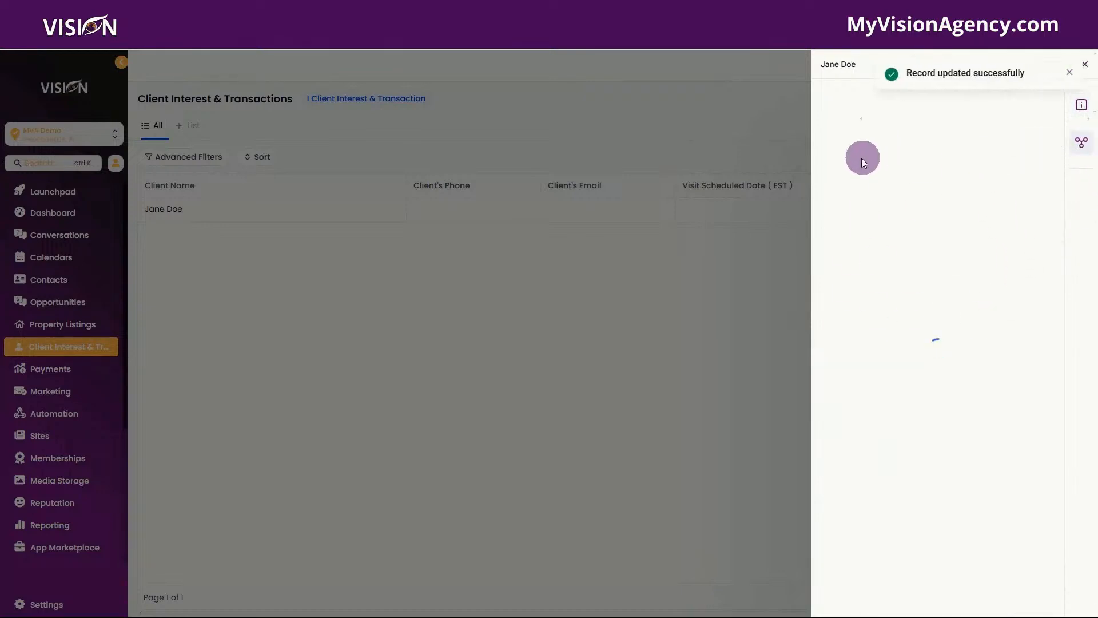
pyautogui.click(671, 107)
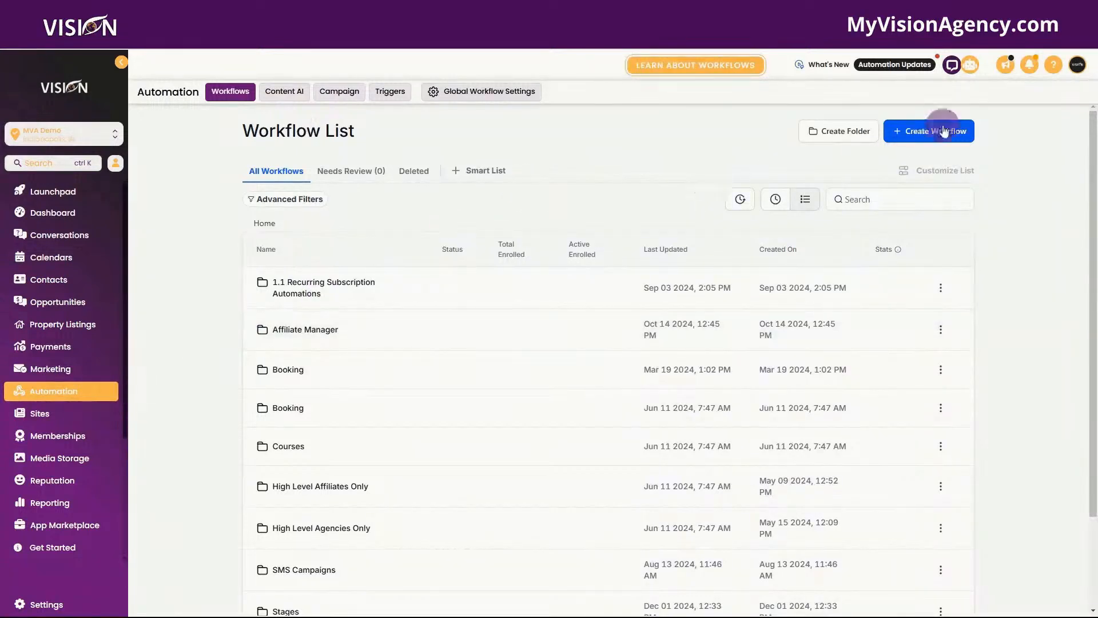
# Step: Create a new workflow of type Property listings based workflow (Beta)
pyautogui.click(944, 139)
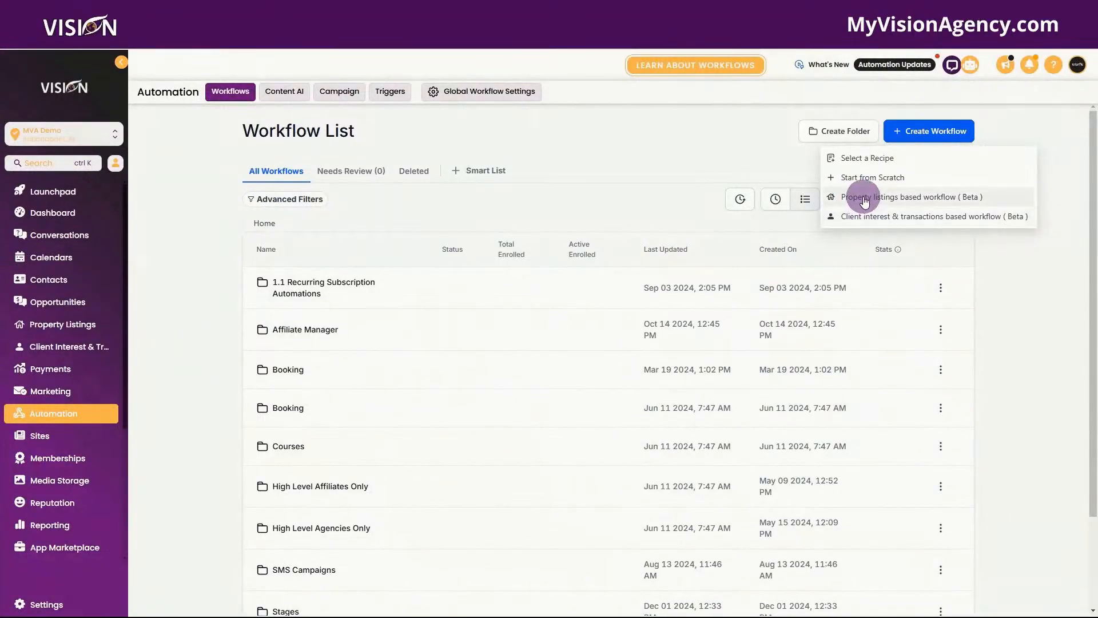
pyautogui.click(865, 200)
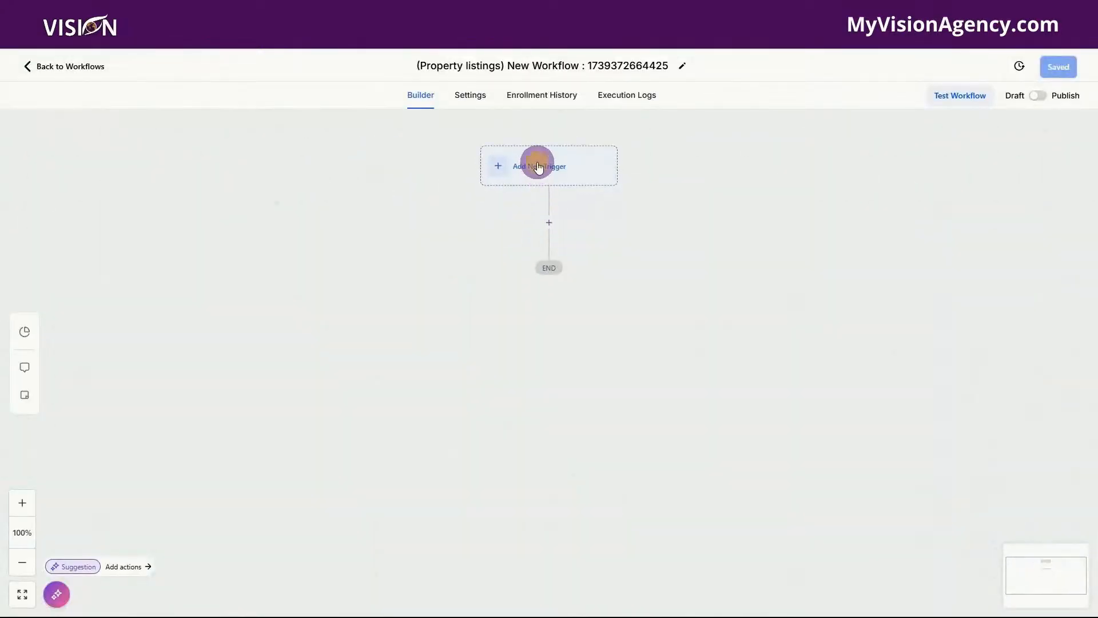
# Step: Try a Property Listing Created trigger filtered on # Bathrooms greater than or equal to
pyautogui.click(538, 167)
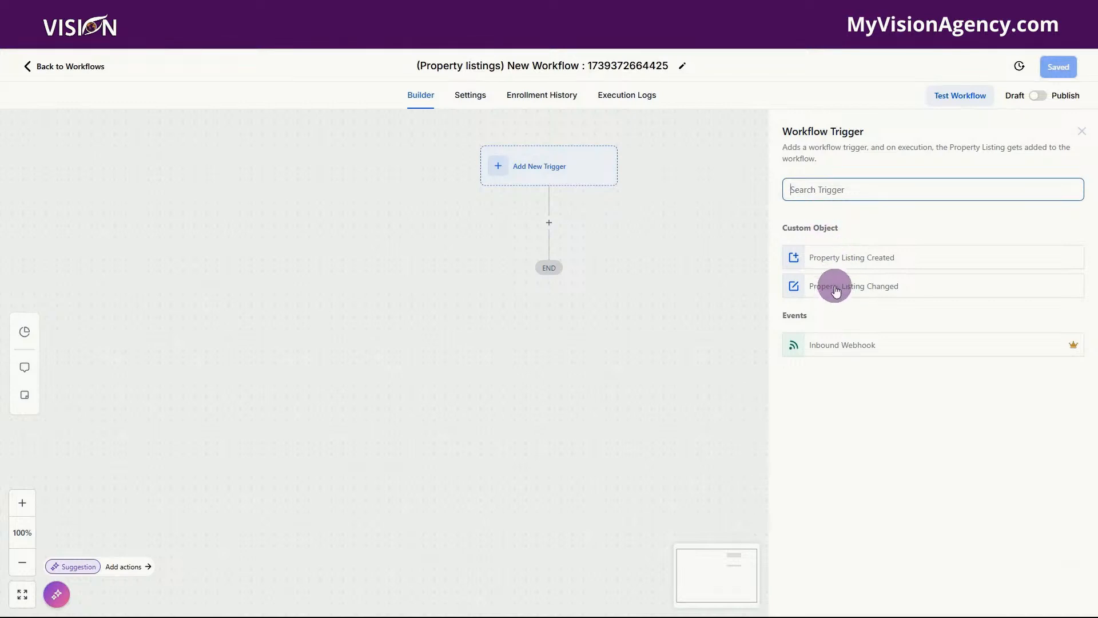
pyautogui.click(830, 256)
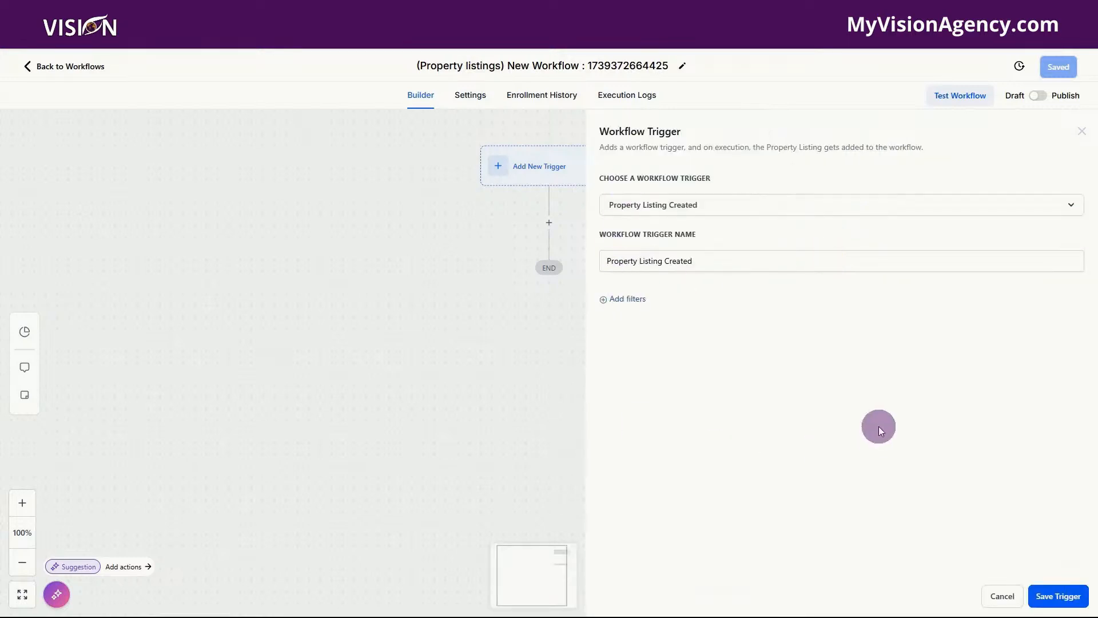
pyautogui.click(628, 299)
pyautogui.click(682, 312)
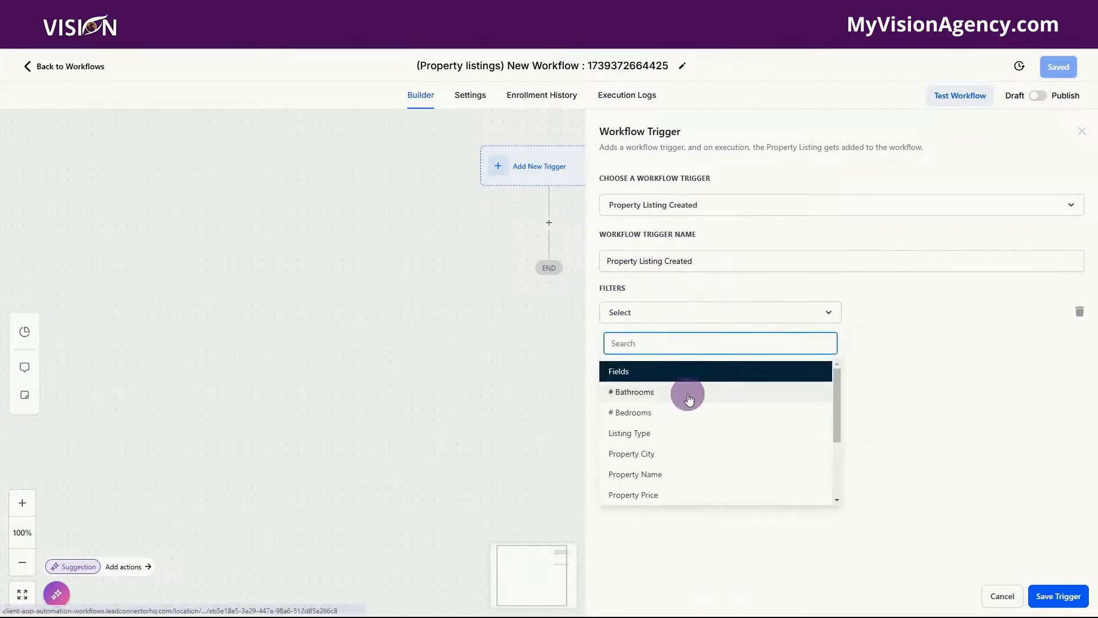
pyautogui.scroll(-3, 689, 400)
pyautogui.scroll(3, 689, 452)
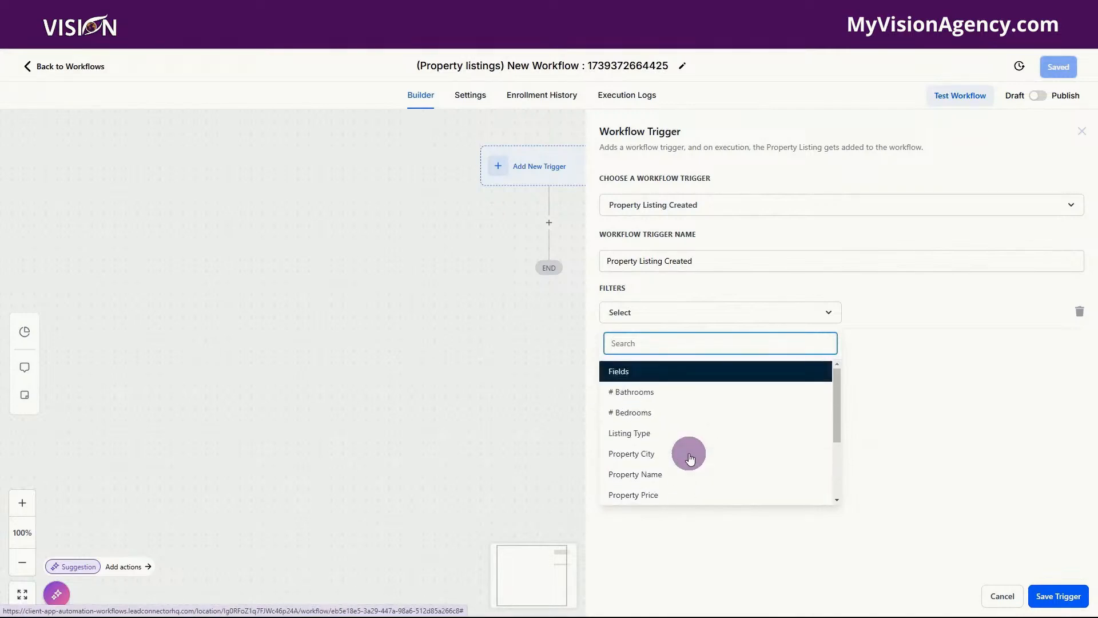
pyautogui.click(646, 393)
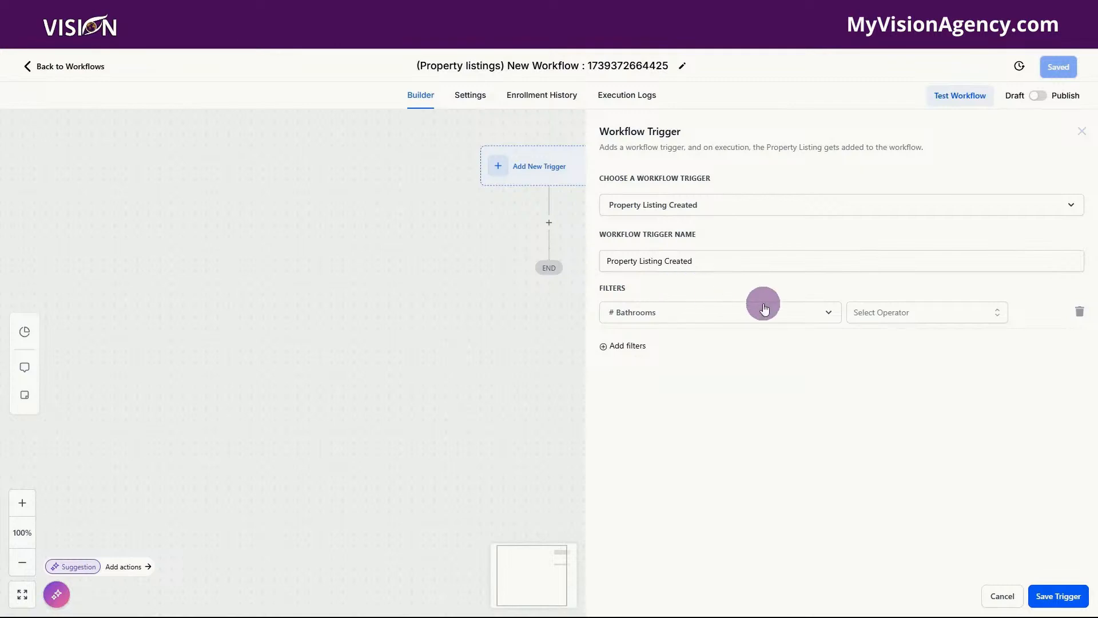
pyautogui.click(892, 312)
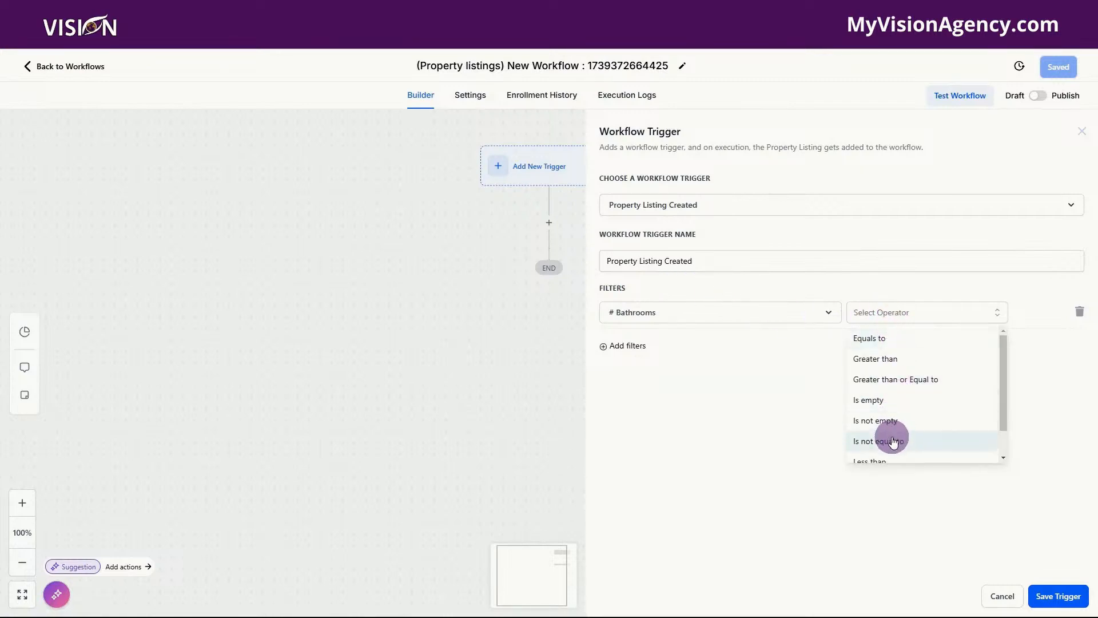
pyautogui.scroll(-1, 891, 444)
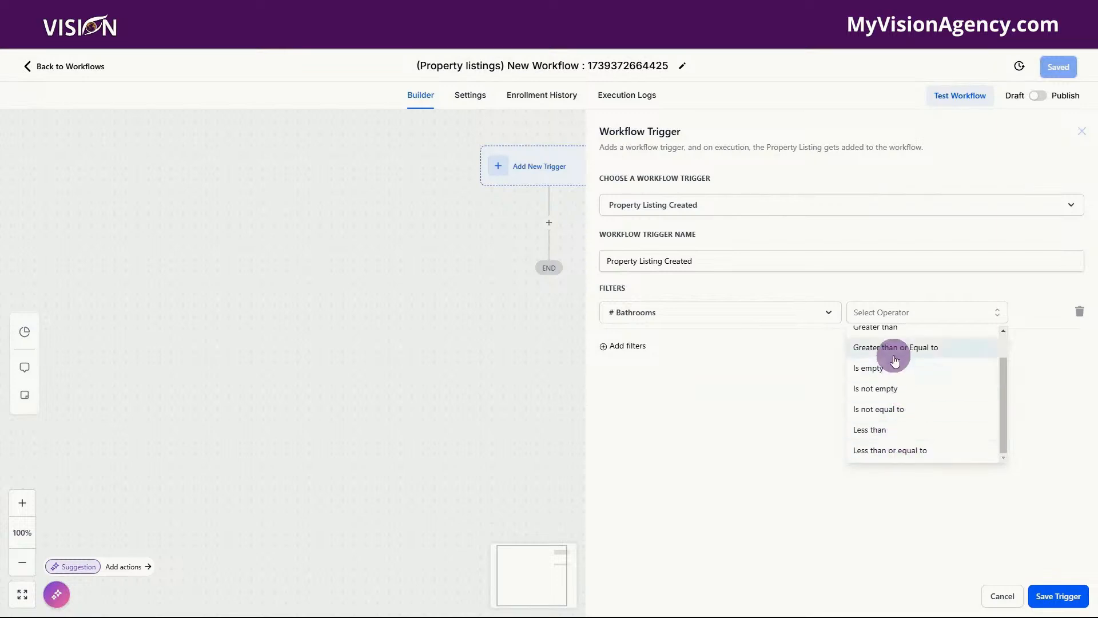
pyautogui.click(895, 358)
pyautogui.click(966, 313)
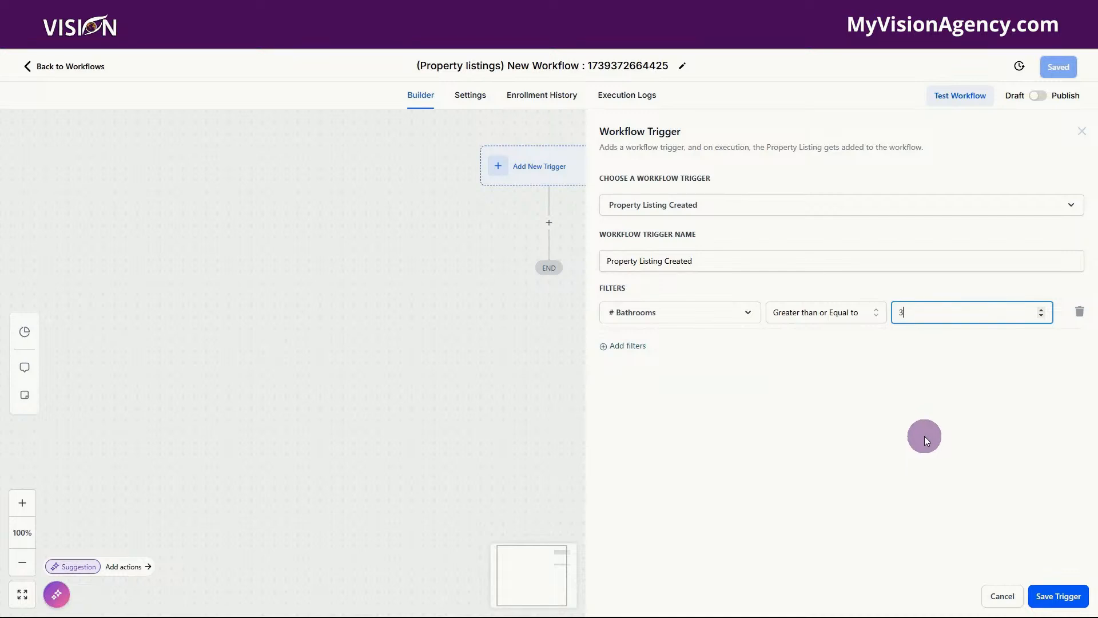
# Step: Discard that setup and save a plain Property Listing Created trigger with no filter
pyautogui.click(999, 596)
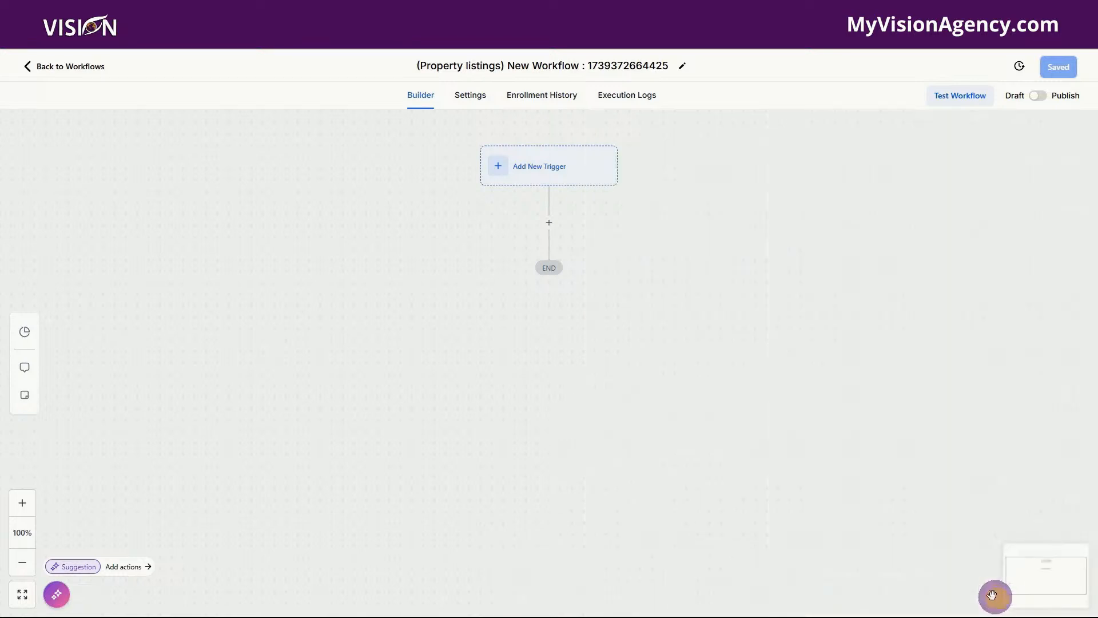
pyautogui.click(535, 175)
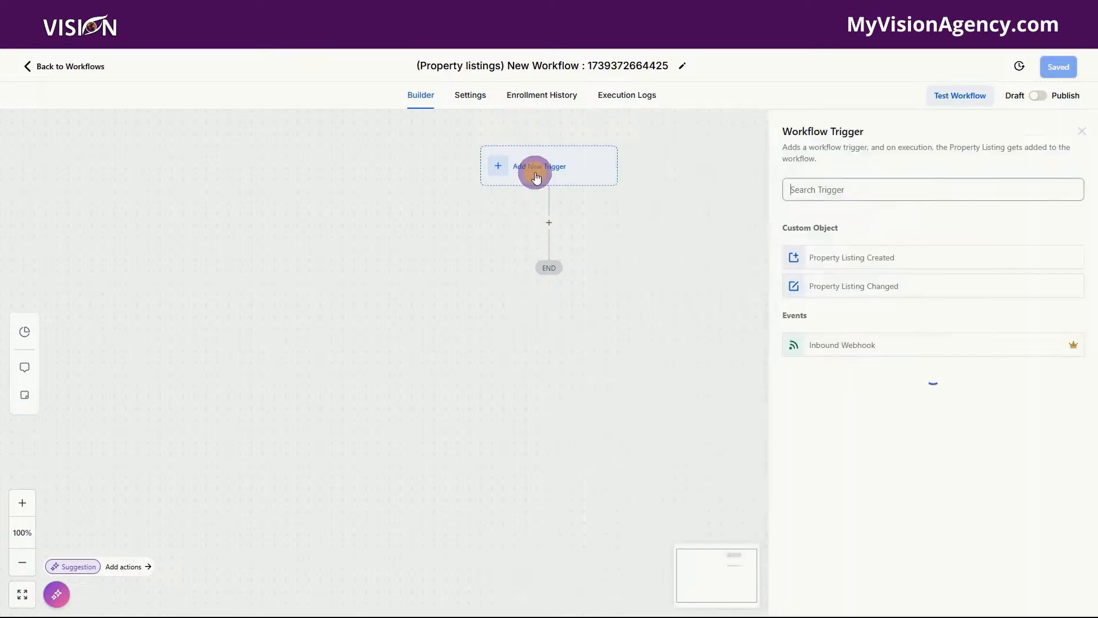
pyautogui.click(868, 255)
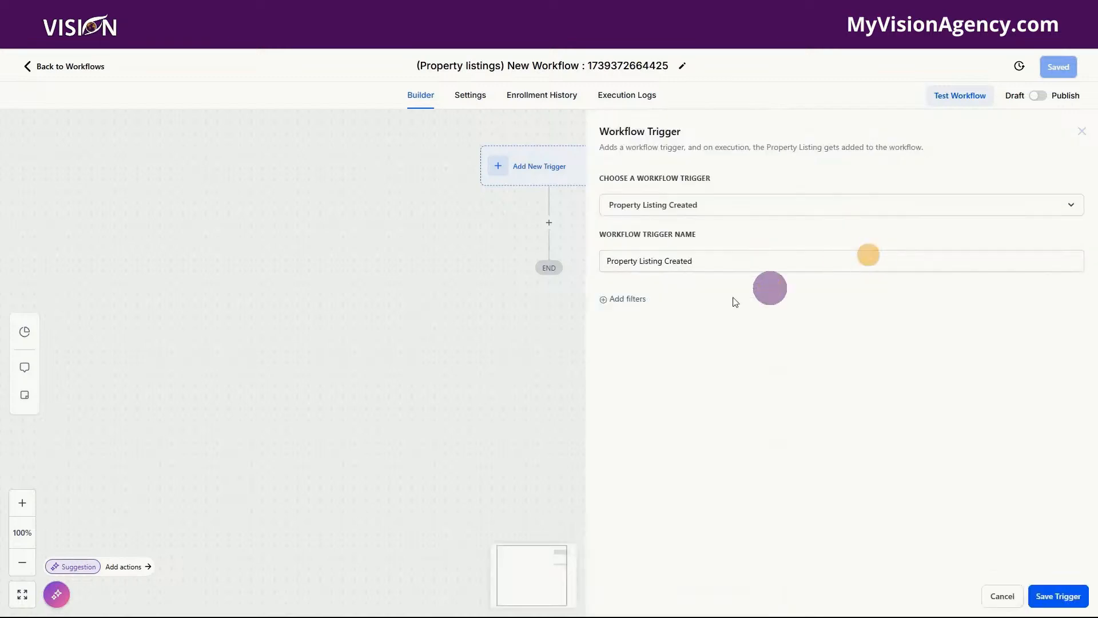
pyautogui.click(1058, 597)
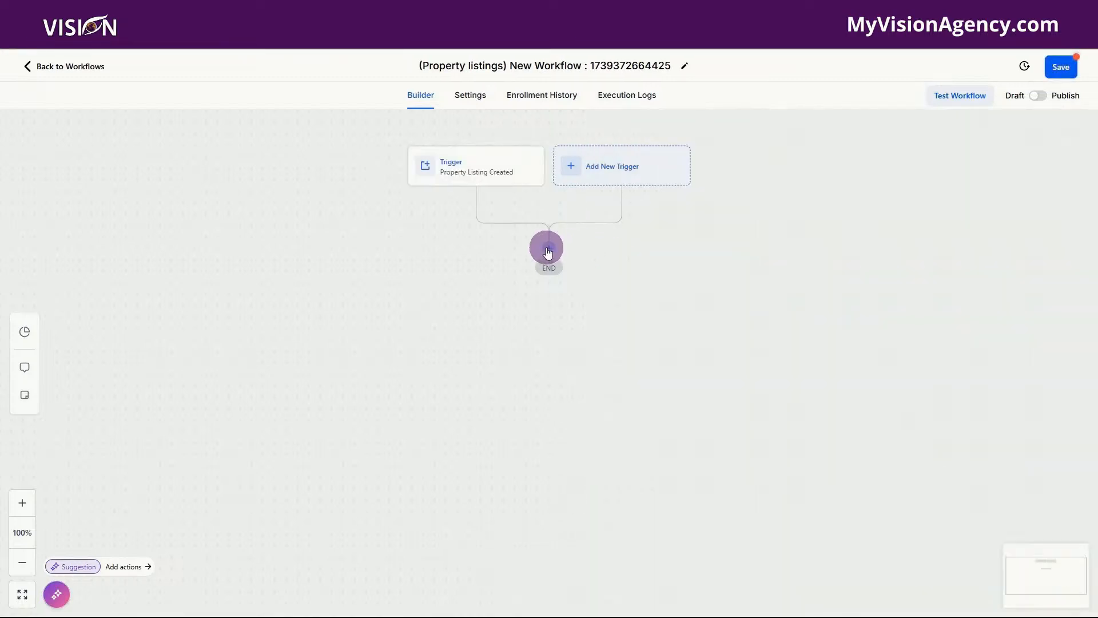
# Step: Browse the actions available after the trigger, then head back to the workflows list
pyautogui.click(550, 250)
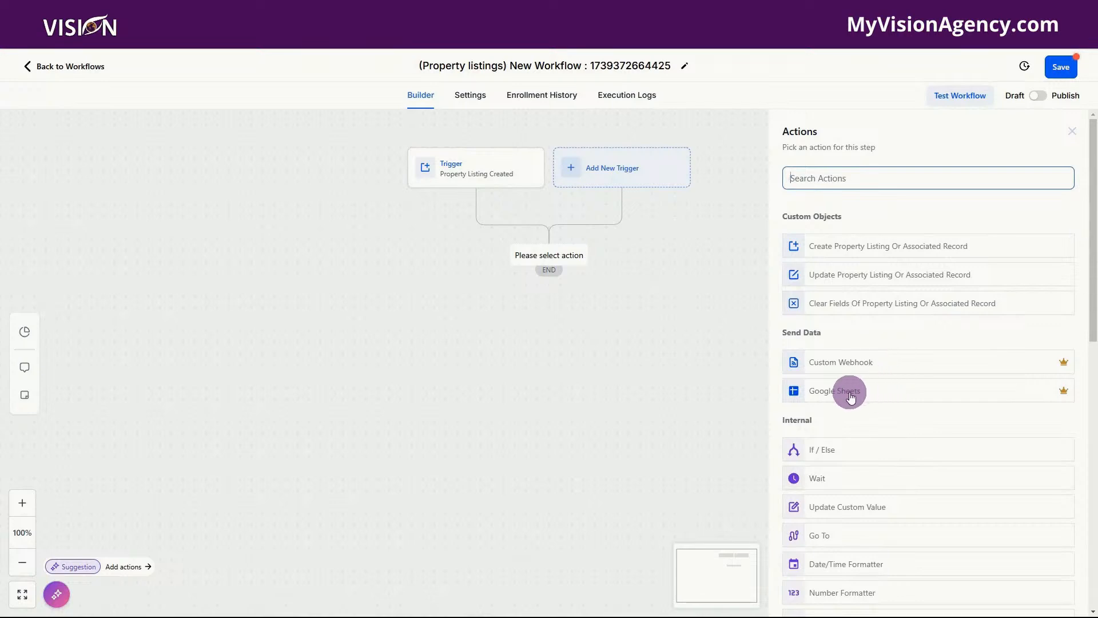
pyautogui.scroll(-2, 884, 385)
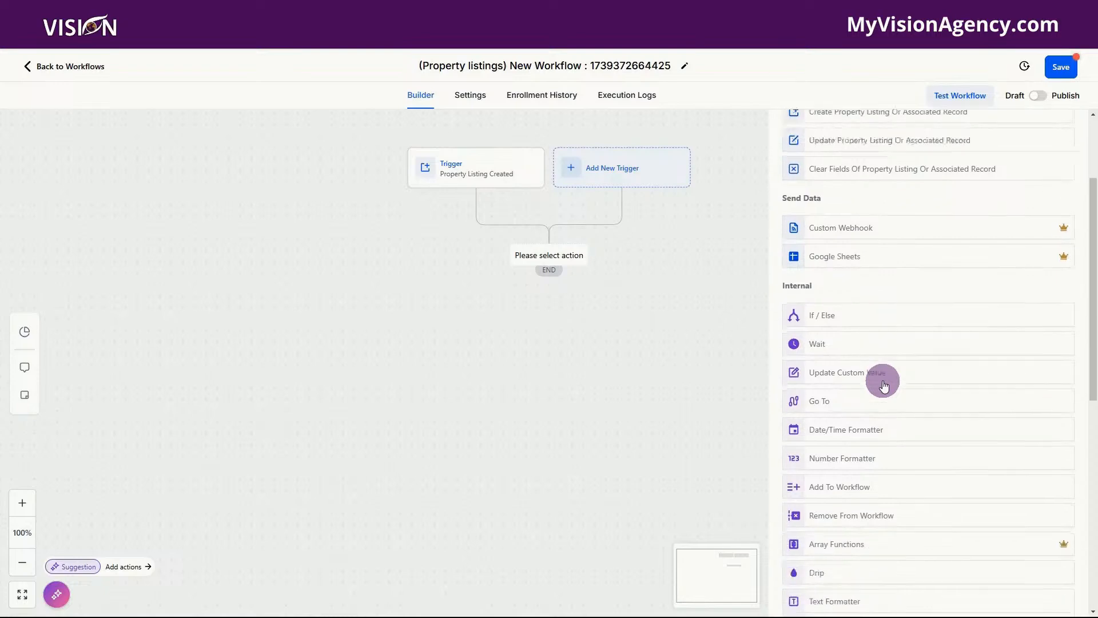
pyautogui.scroll(-2, 884, 385)
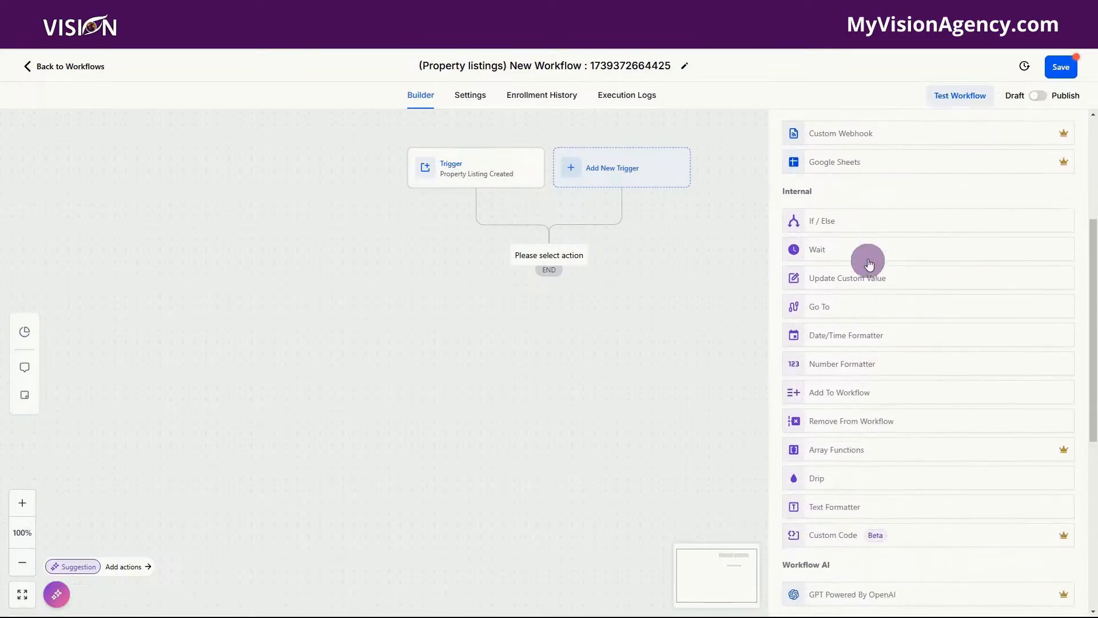
pyautogui.scroll(-3, 899, 376)
pyautogui.scroll(-3, 898, 376)
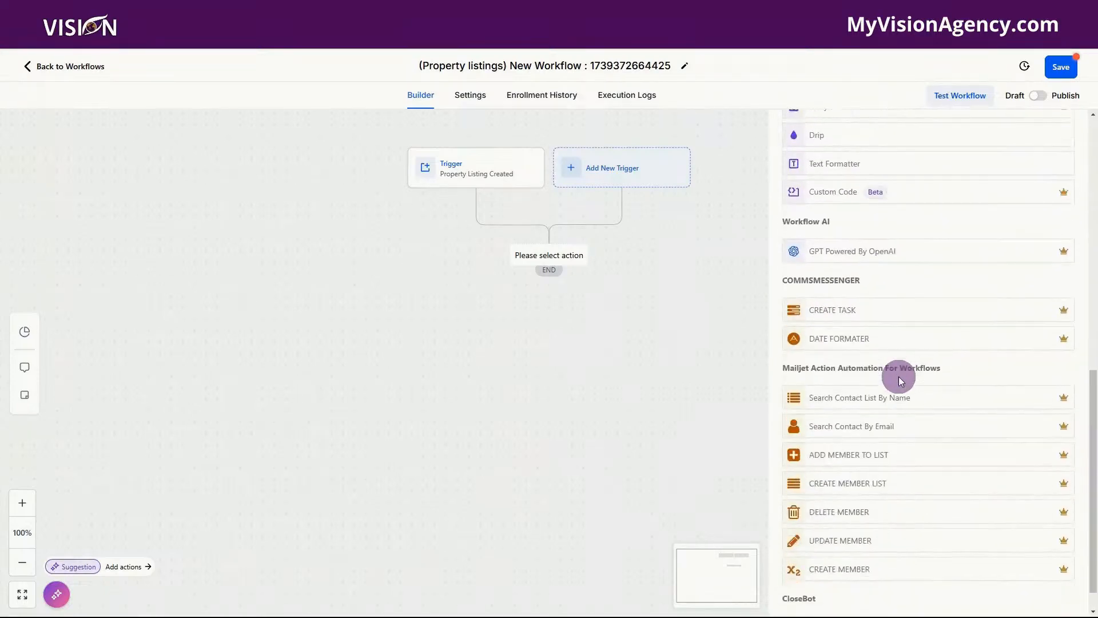
pyautogui.scroll(9, 898, 376)
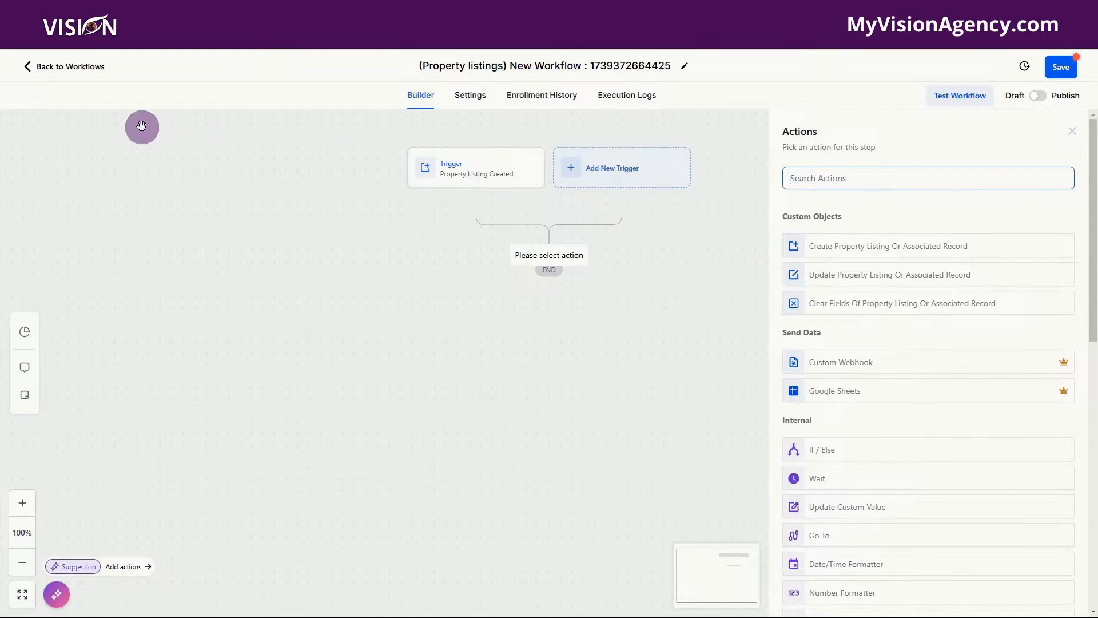
pyautogui.click(71, 66)
# Step: Discard the draft and create a Client interest & transactions workflow triggered on Client Interest & Transaction Created
pyautogui.click(665, 368)
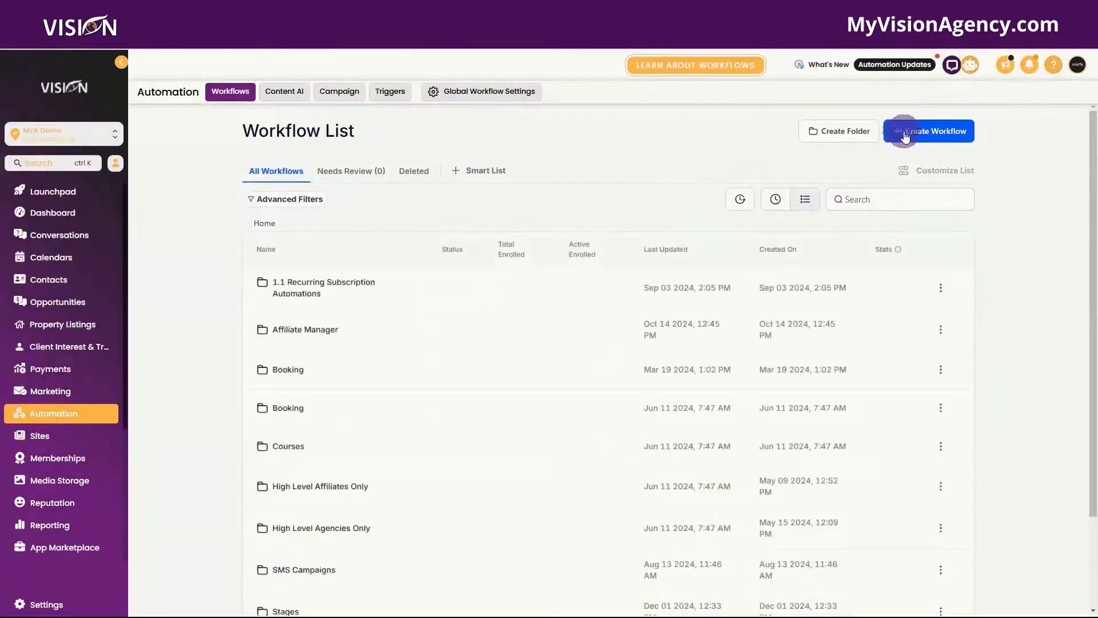
pyautogui.click(904, 131)
pyautogui.click(869, 217)
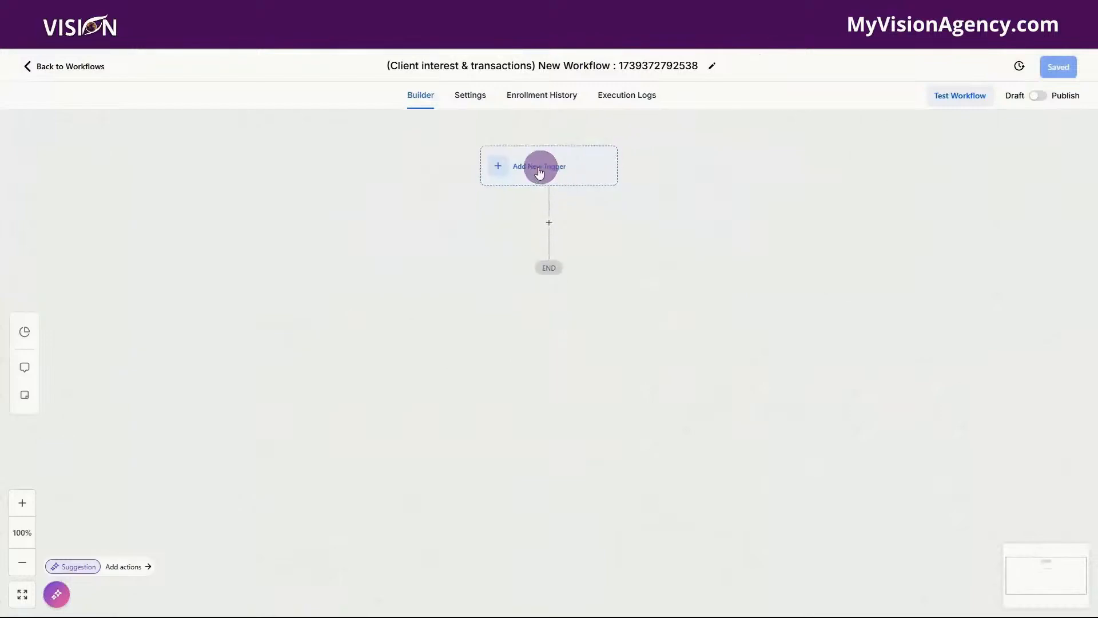
pyautogui.click(531, 168)
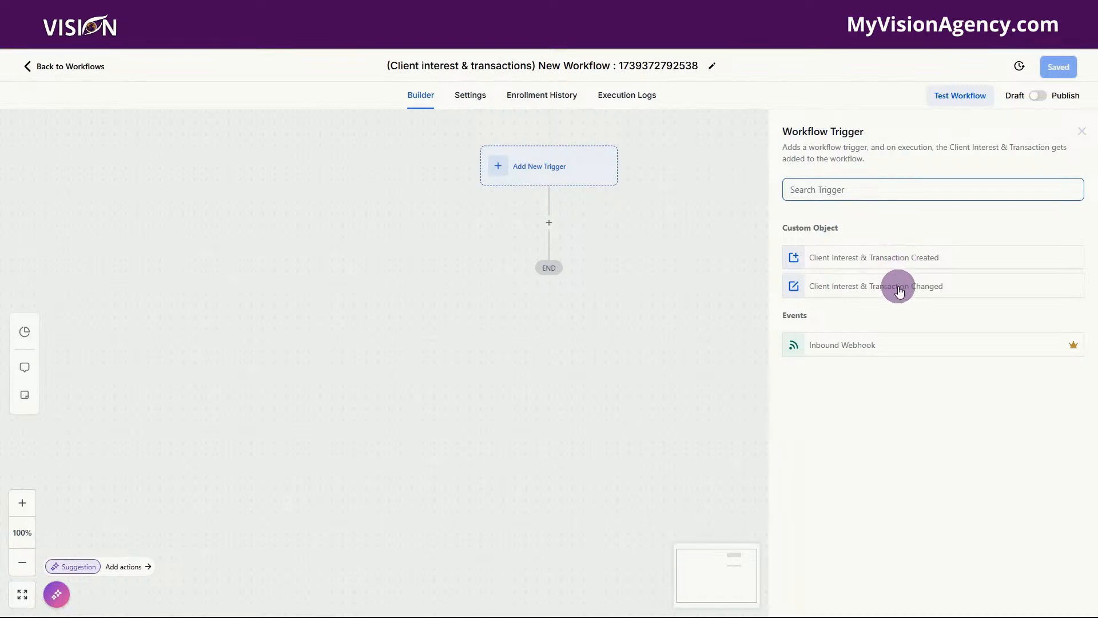
pyautogui.click(885, 255)
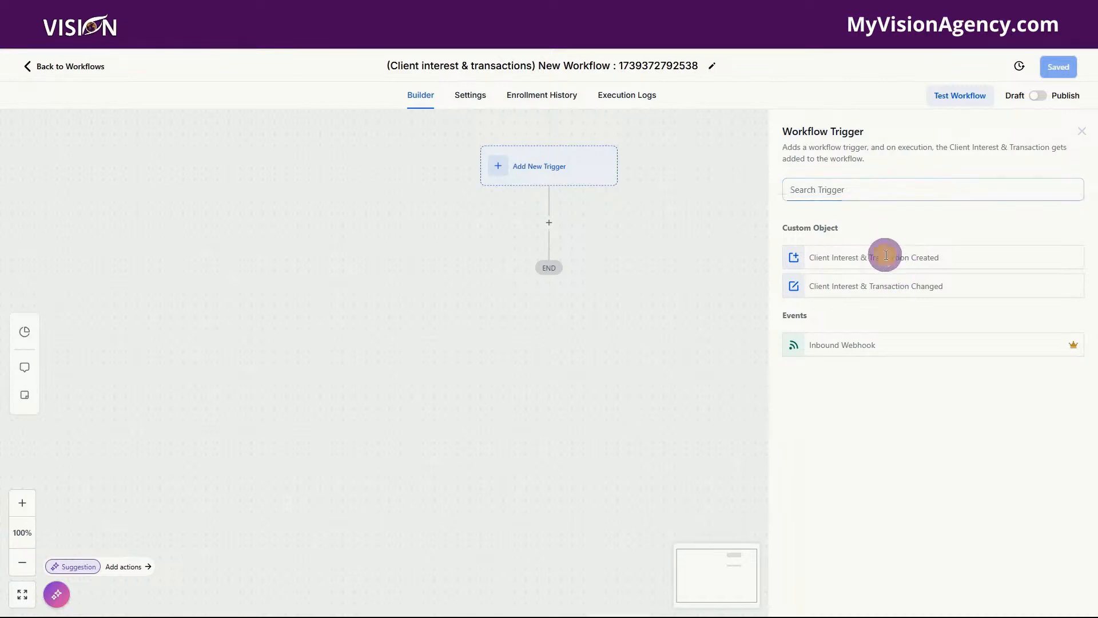
# Step: Try a Client Name filter (Contains Phrase, then Is Empty), remove it, and save the trigger
pyautogui.click(637, 297)
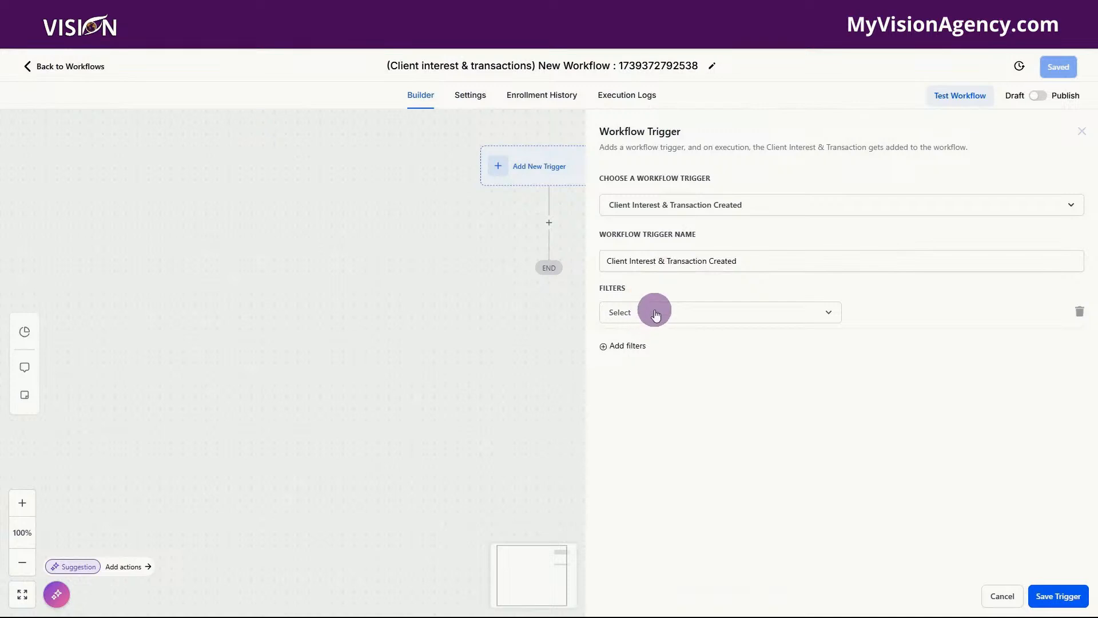
pyautogui.click(656, 313)
pyautogui.click(655, 392)
pyautogui.click(875, 313)
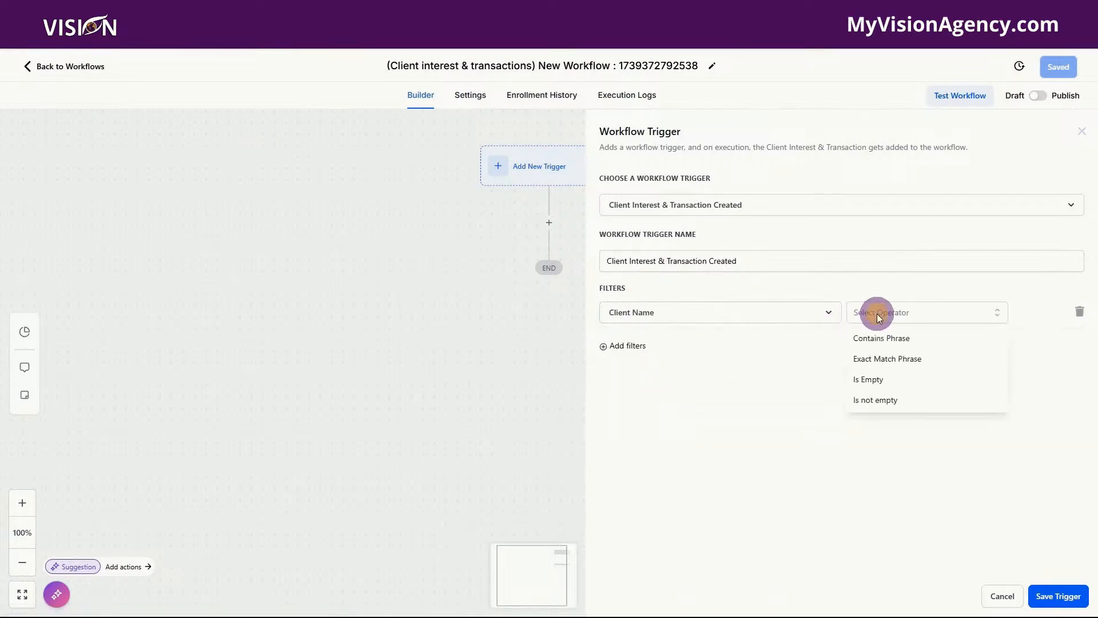
pyautogui.click(875, 339)
pyautogui.click(943, 315)
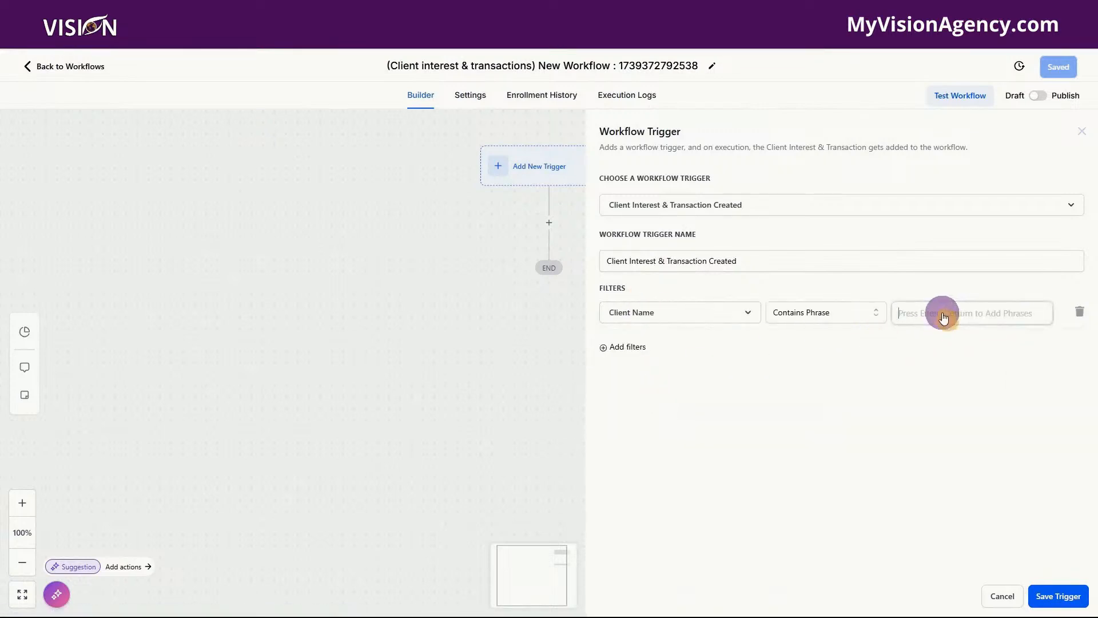
pyautogui.click(840, 313)
pyautogui.click(806, 378)
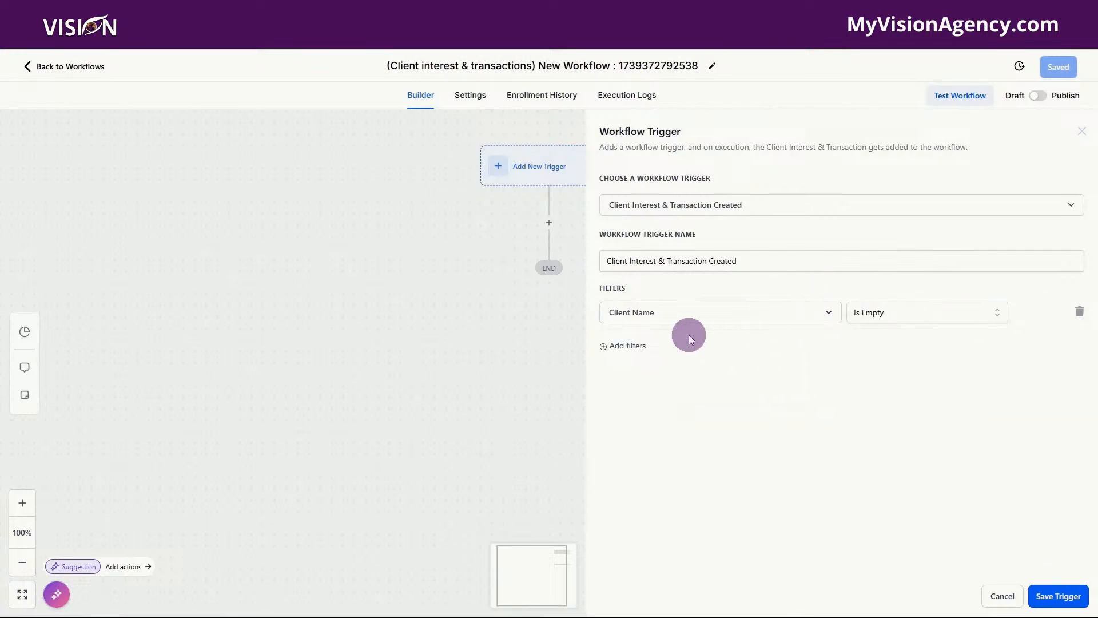
pyautogui.click(1080, 312)
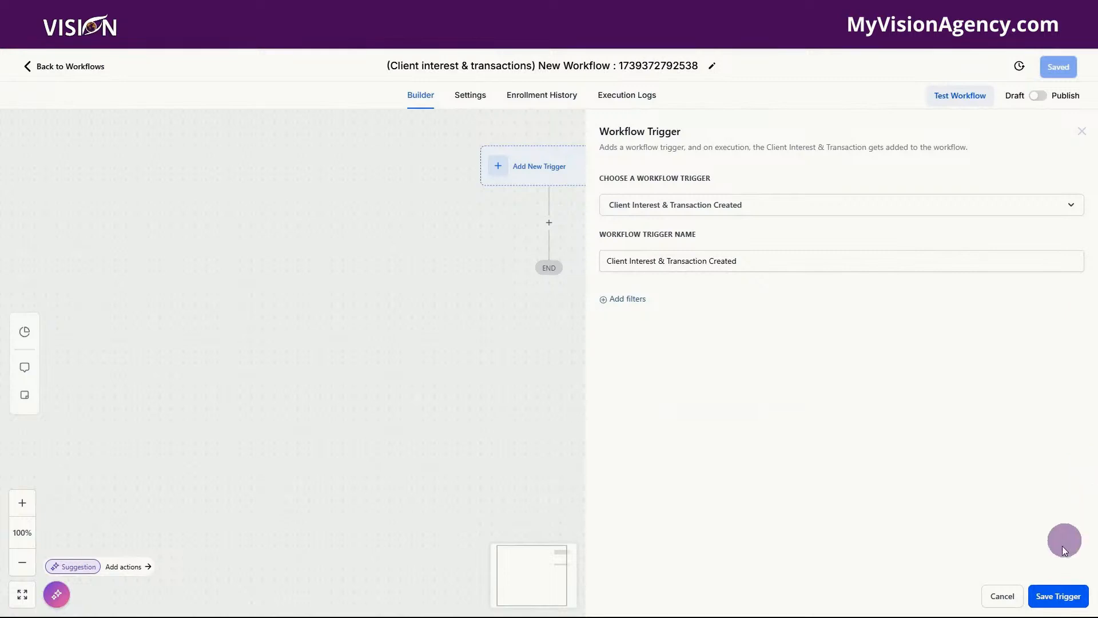
pyautogui.click(1052, 595)
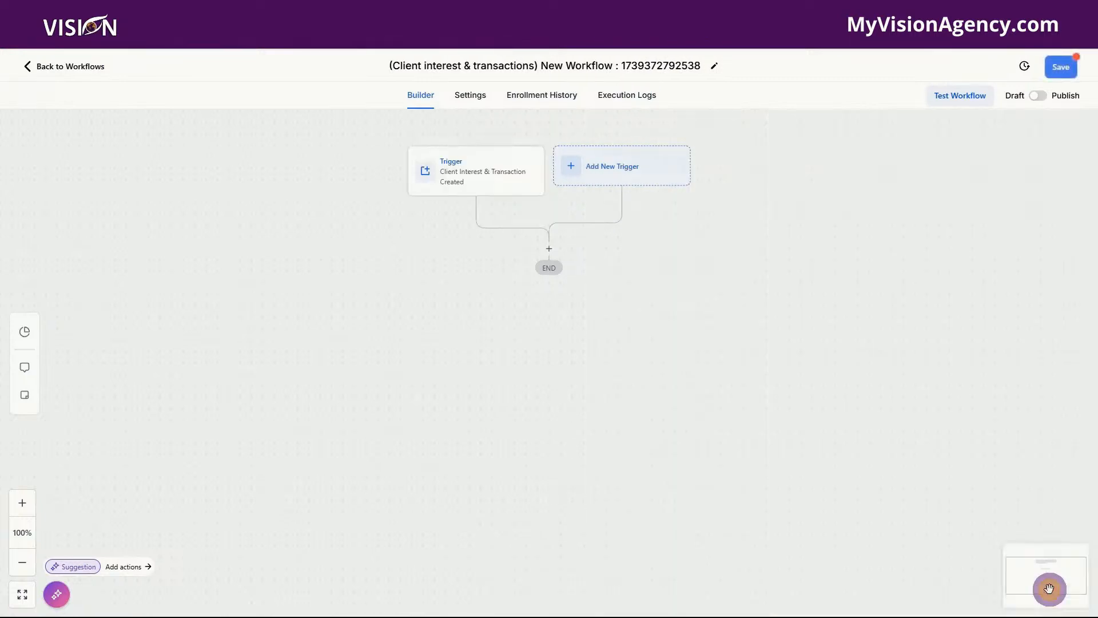
pyautogui.click(548, 250)
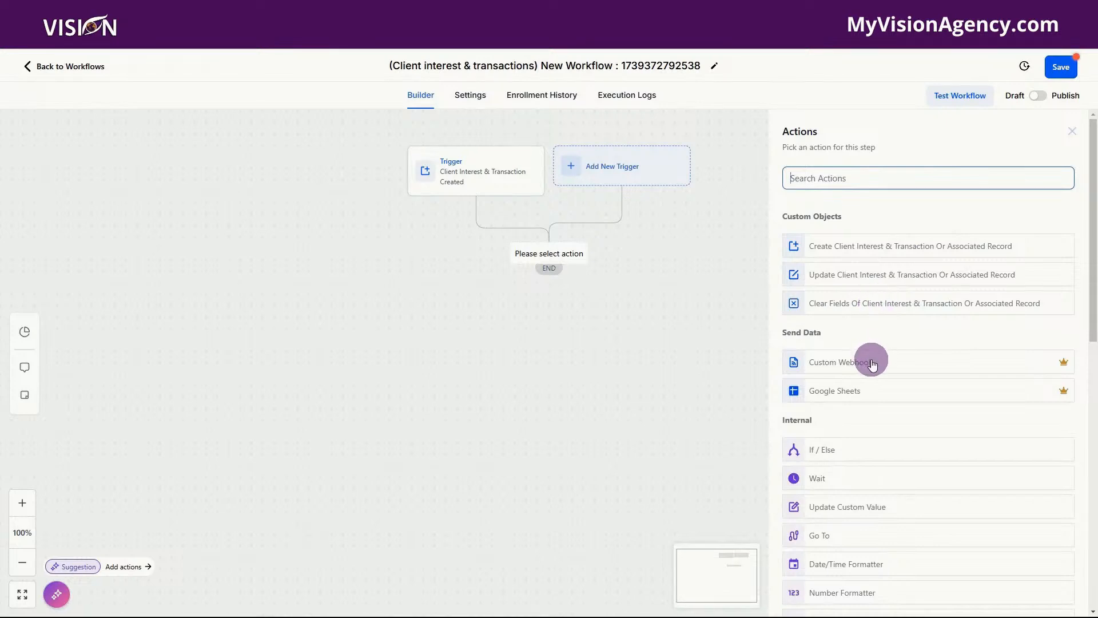
# Step: Scroll through the workflow's Actions panel list
pyautogui.scroll(-5, 873, 420)
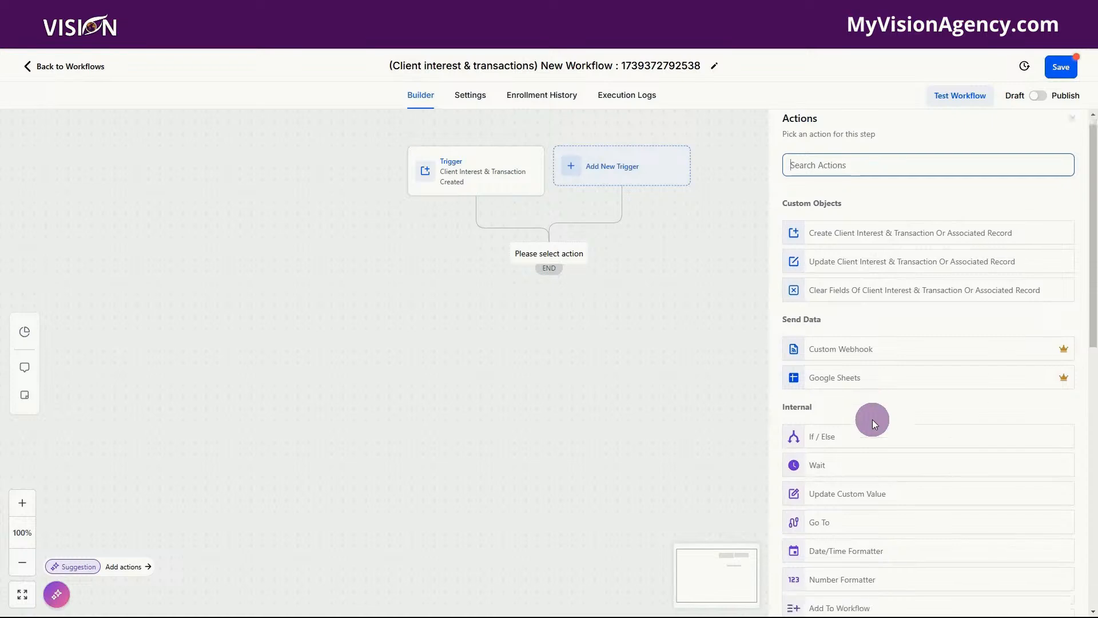
pyautogui.scroll(5, 873, 424)
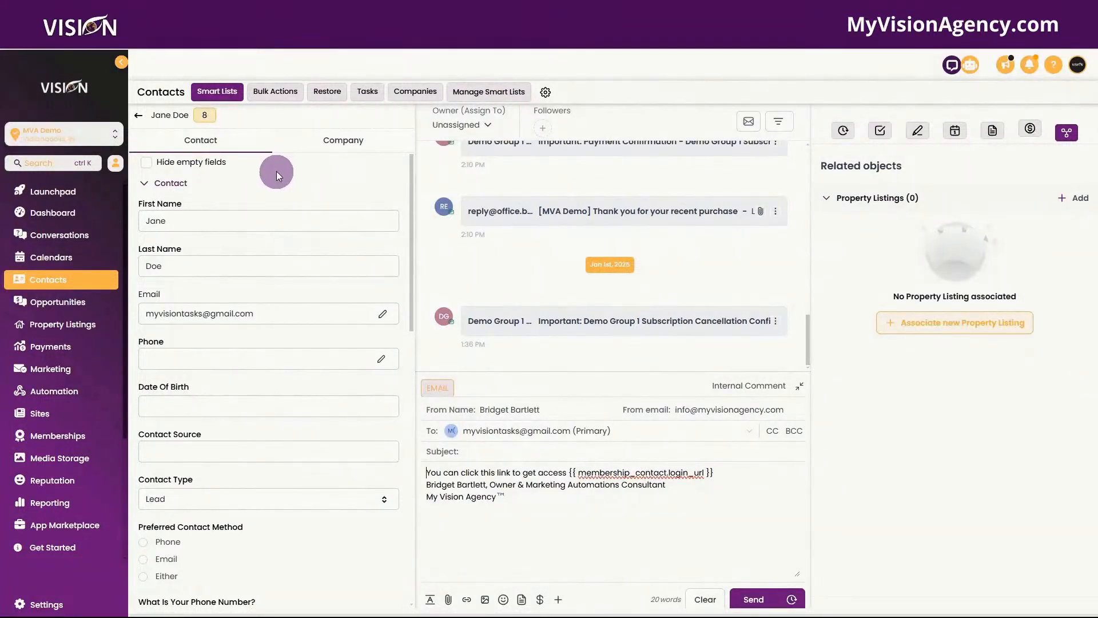
# Step: Under Onboarding, associate the house property listing with the contact as Buyer, then open it
pyautogui.scroll(-10, 276, 174)
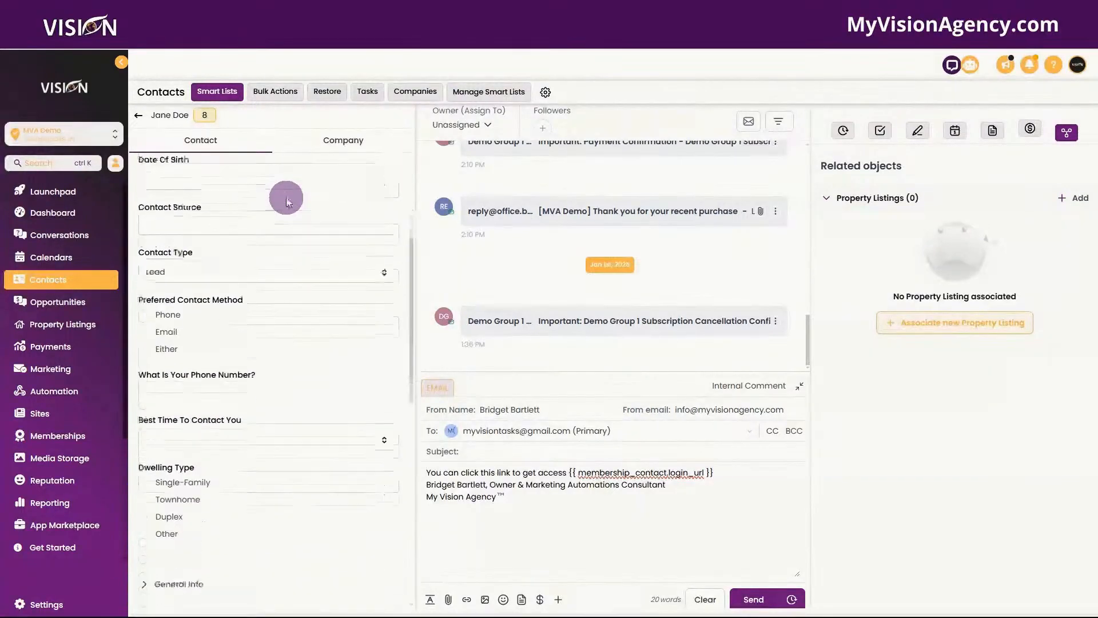
pyautogui.scroll(-5, 286, 198)
pyautogui.scroll(5, 286, 197)
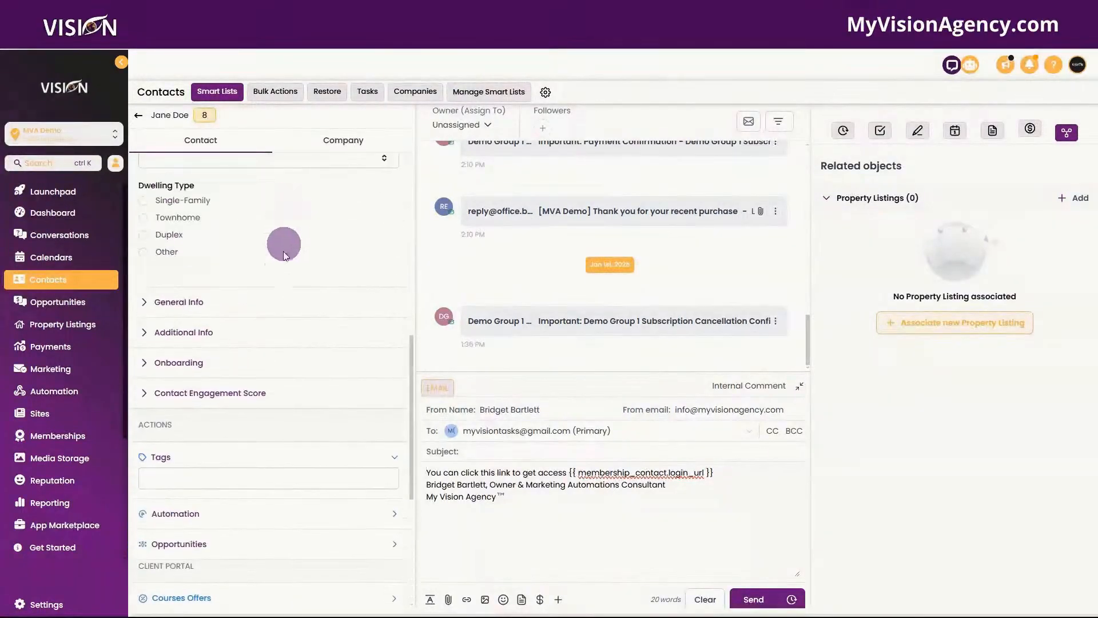
pyautogui.click(178, 362)
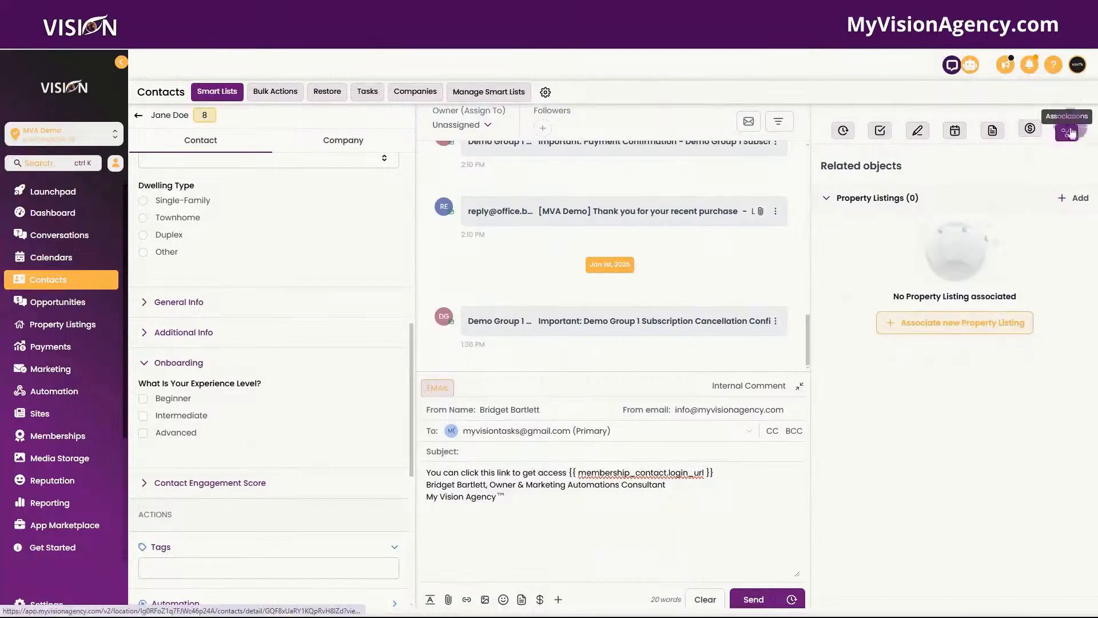
pyautogui.click(940, 324)
pyautogui.click(898, 290)
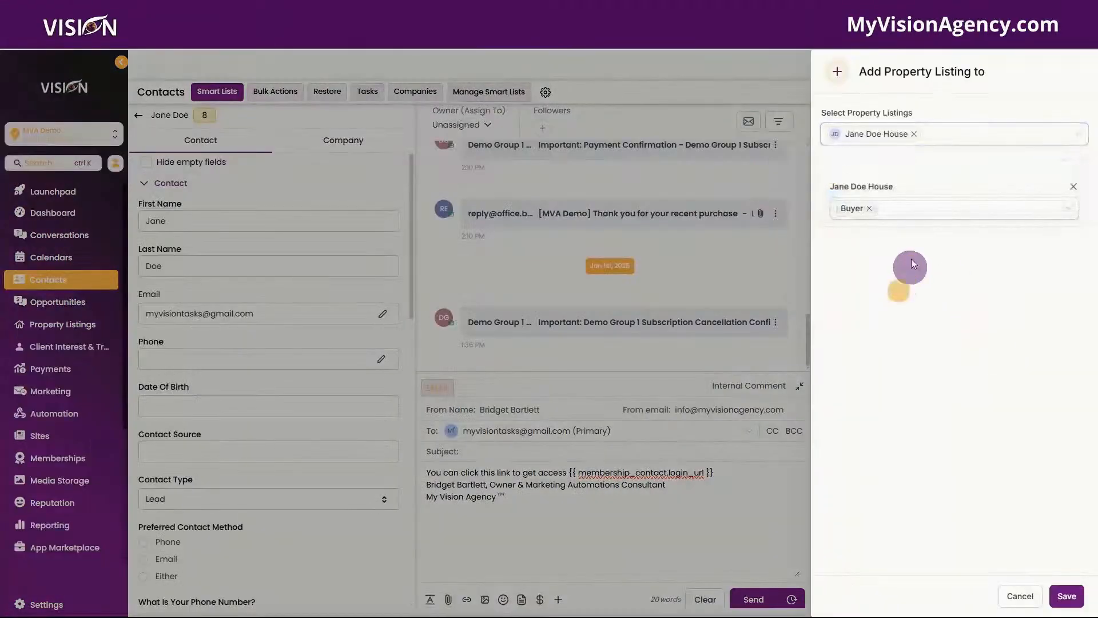
pyautogui.click(1069, 595)
pyautogui.click(878, 237)
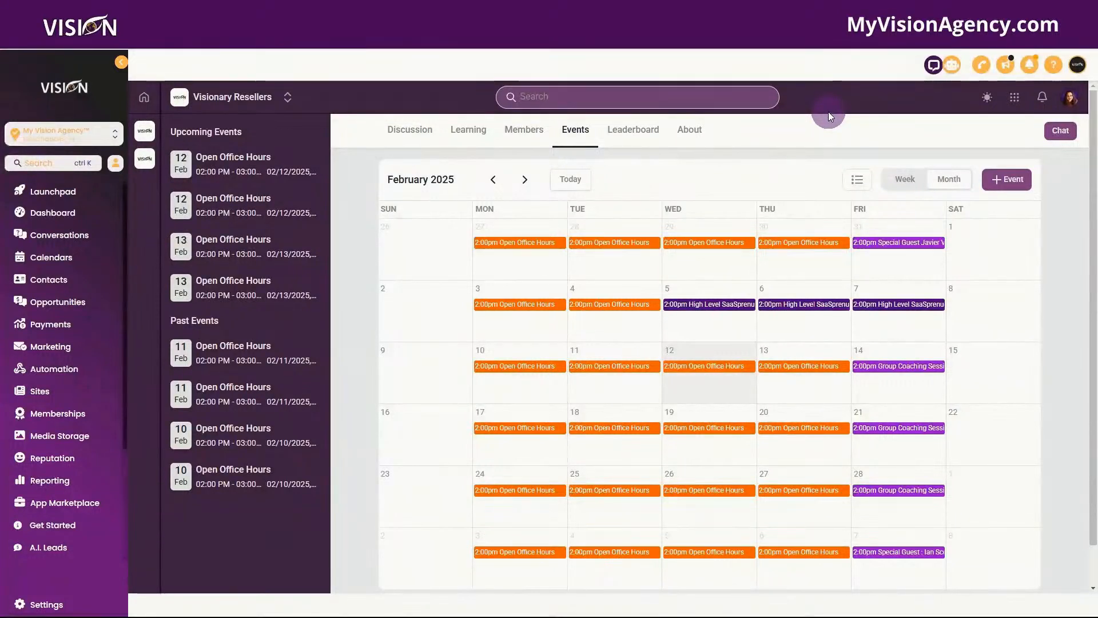
# Step: Review the Feb 12 Open Office Hours event details twice, then scroll down the page
pyautogui.click(706, 369)
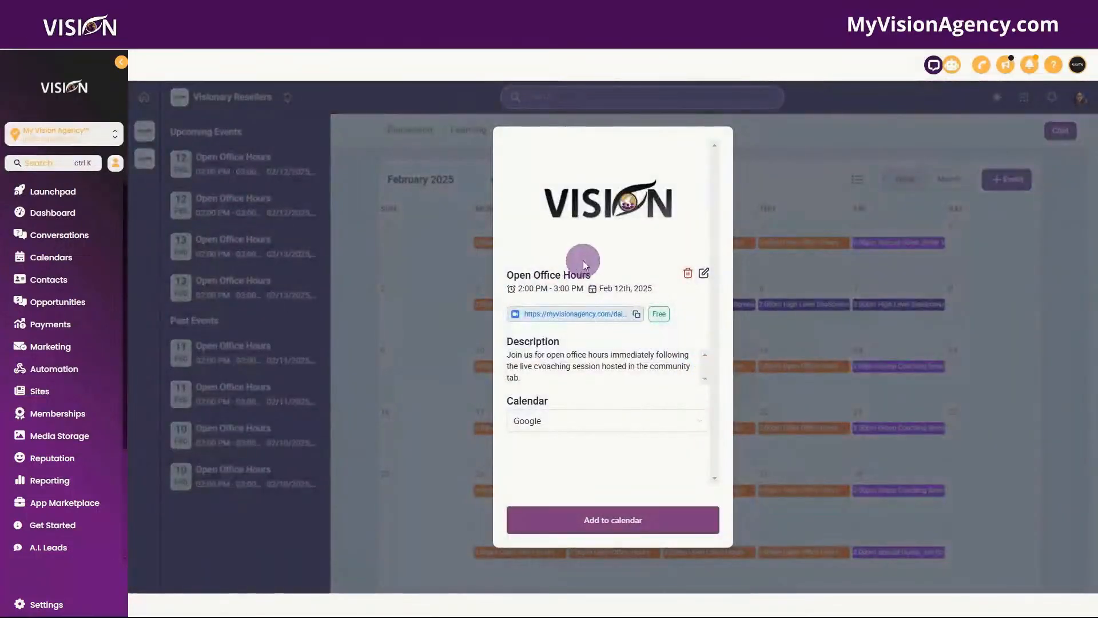
pyautogui.click(784, 126)
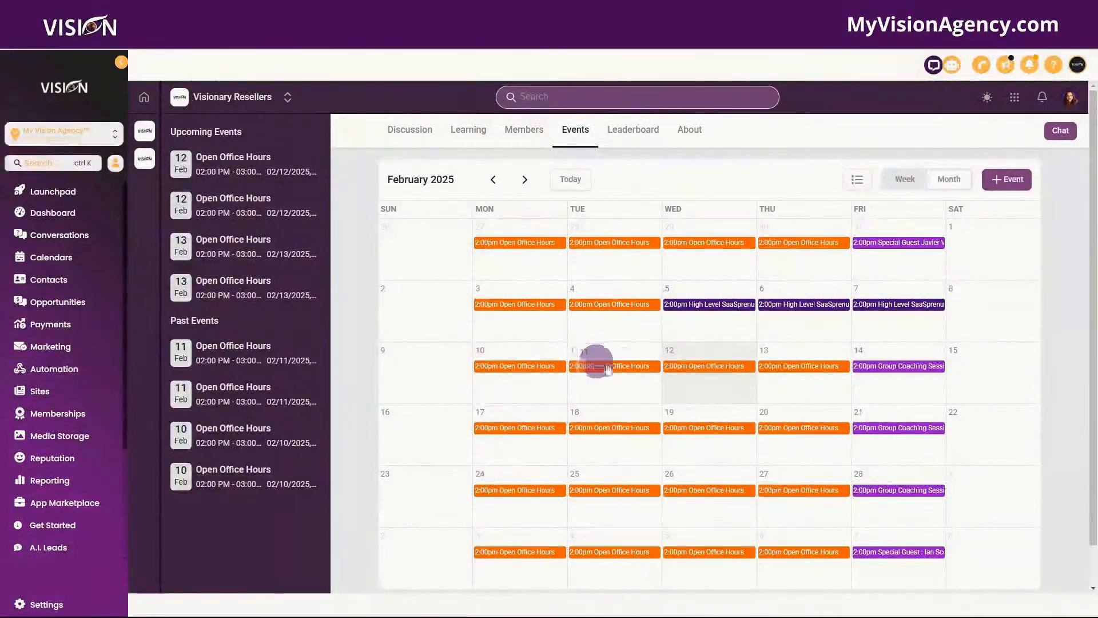
pyautogui.click(709, 371)
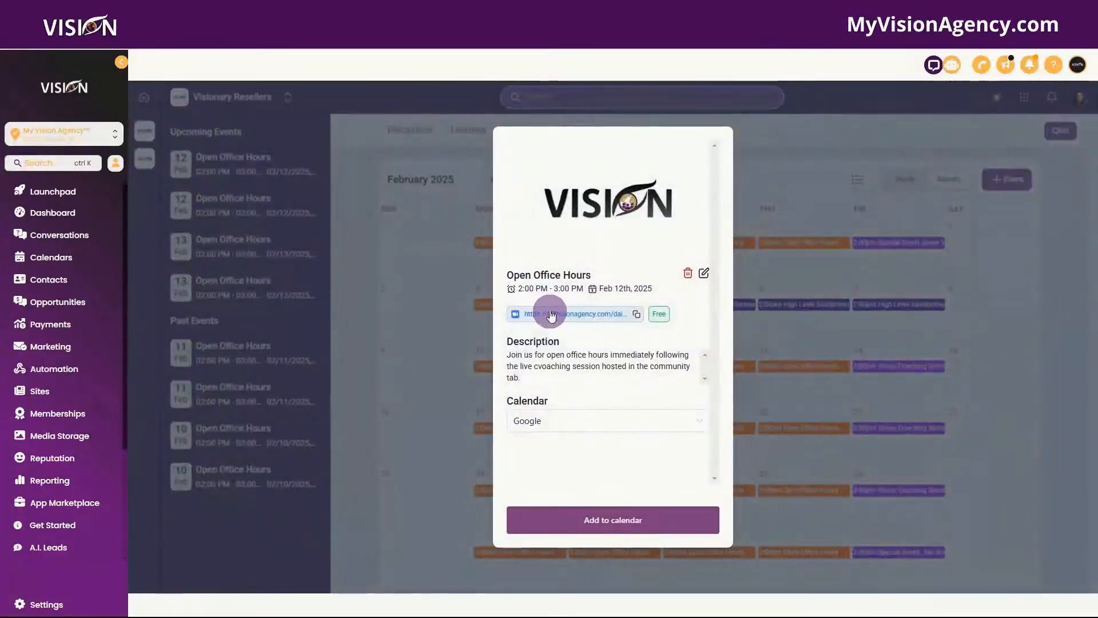
pyautogui.click(754, 163)
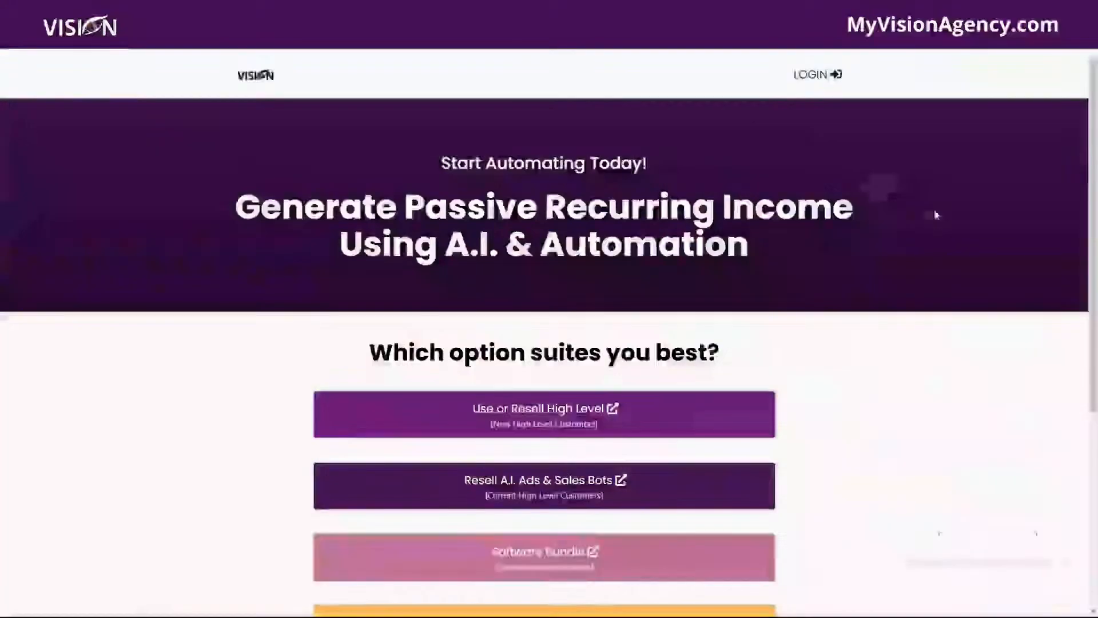
pyautogui.scroll(-4, 933, 223)
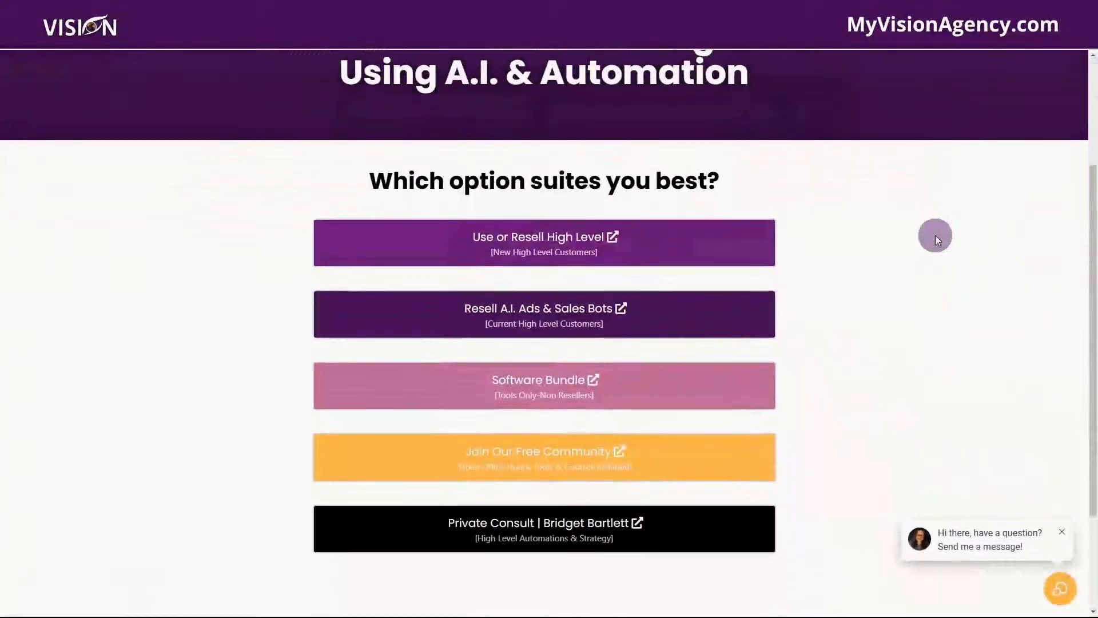